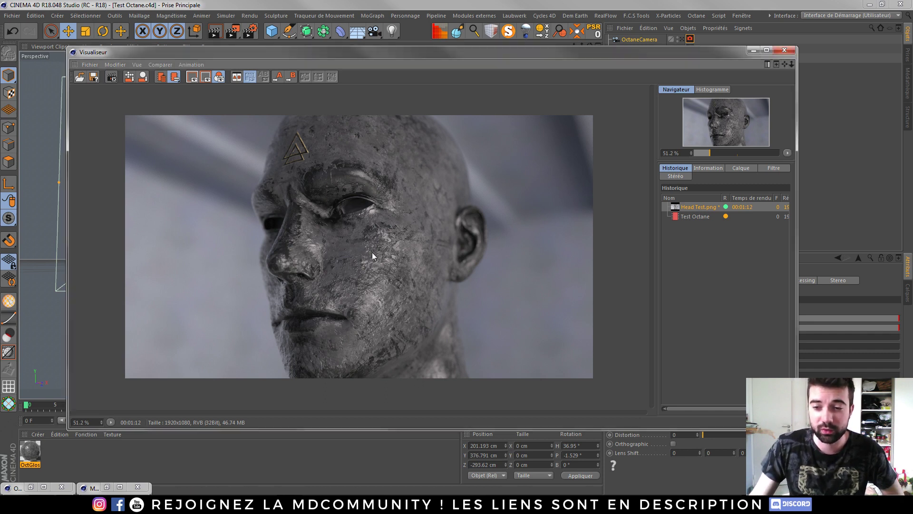
Examine the Head Test.png render of the metallic head up close in the picture viewer at 80 % zoom.
{"action": "scroll", "coordinate": [371, 252], "scroll_direction": "up", "scroll_amount": 3}
{"action": "scroll", "coordinate": [371, 252], "scroll_direction": "down", "scroll_amount": 1}
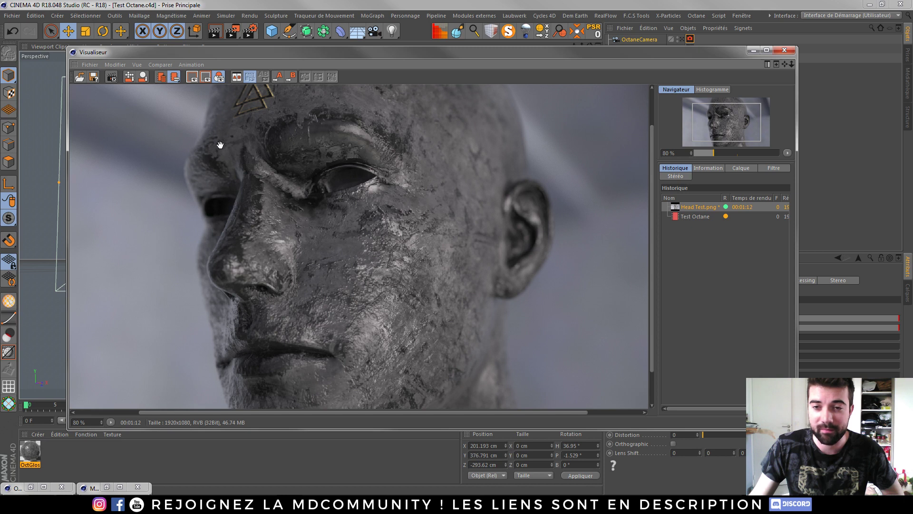
{"action": "mouse_move", "coordinate": [652, 208]}
{"action": "left_mouse_down"}
{"action": "mouse_move", "coordinate": [649, 177]}
{"action": "mouse_move", "coordinate": [649, 219]}
{"action": "left_mouse_up"}
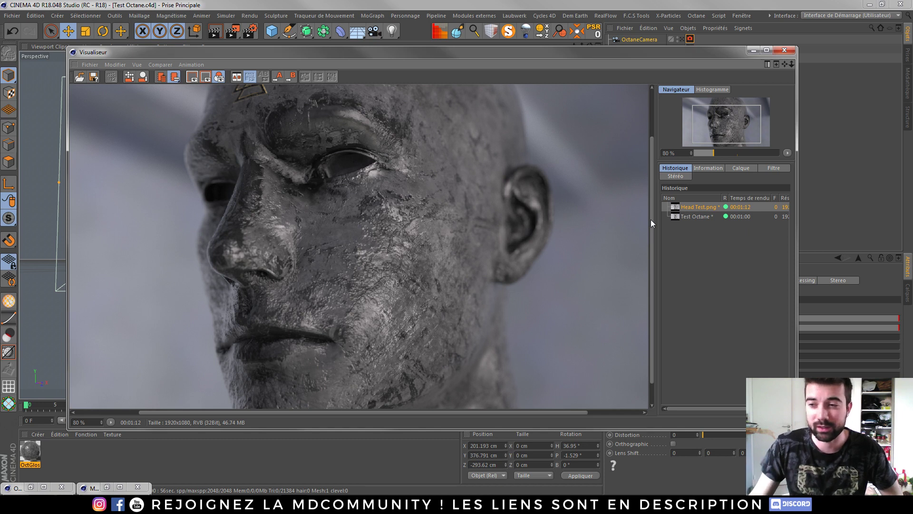
{"action": "left_click_drag", "start_coordinate": [651, 218], "coordinate": [649, 198]}
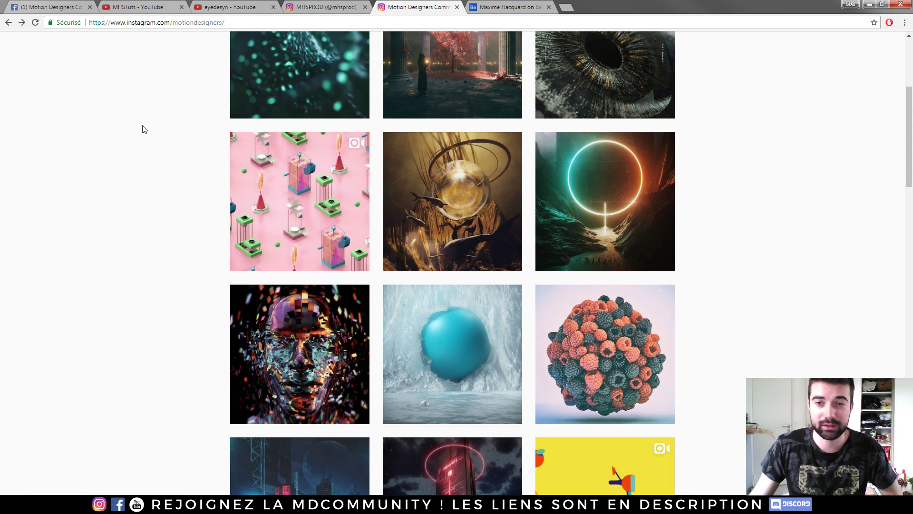
Switch to the eyedesyn YouTube channel in the browser and look over its uploaded videos and channel header.
{"action": "left_click", "coordinate": [209, 8]}
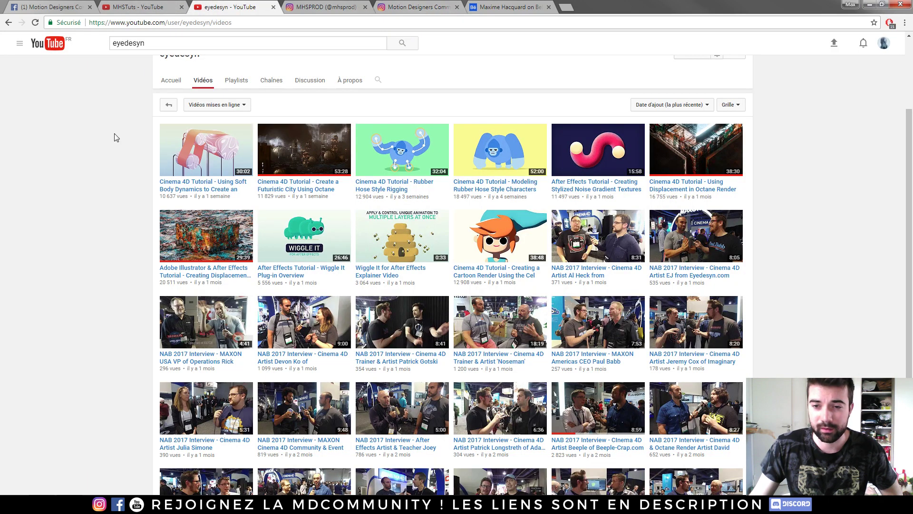
{"action": "scroll", "coordinate": [112, 188], "scroll_direction": "up", "scroll_amount": 2}
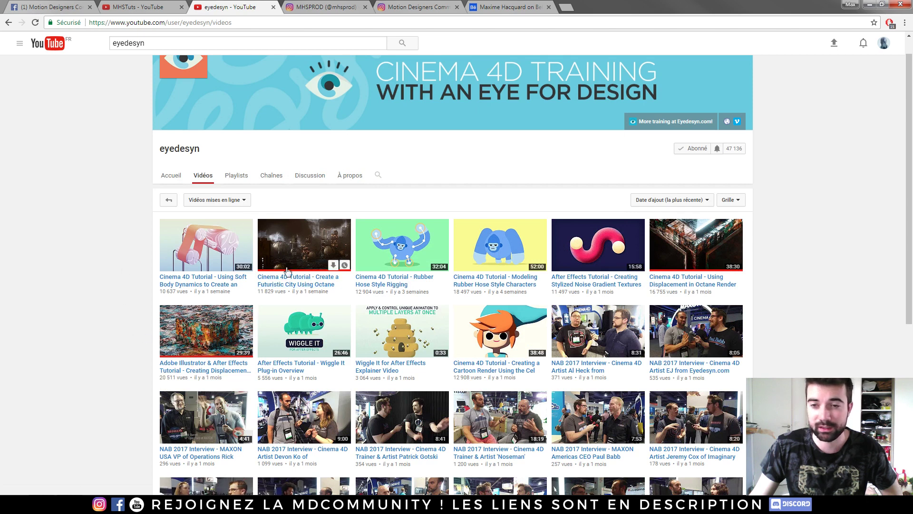
{"action": "scroll", "coordinate": [261, 173], "scroll_direction": "up", "scroll_amount": 1}
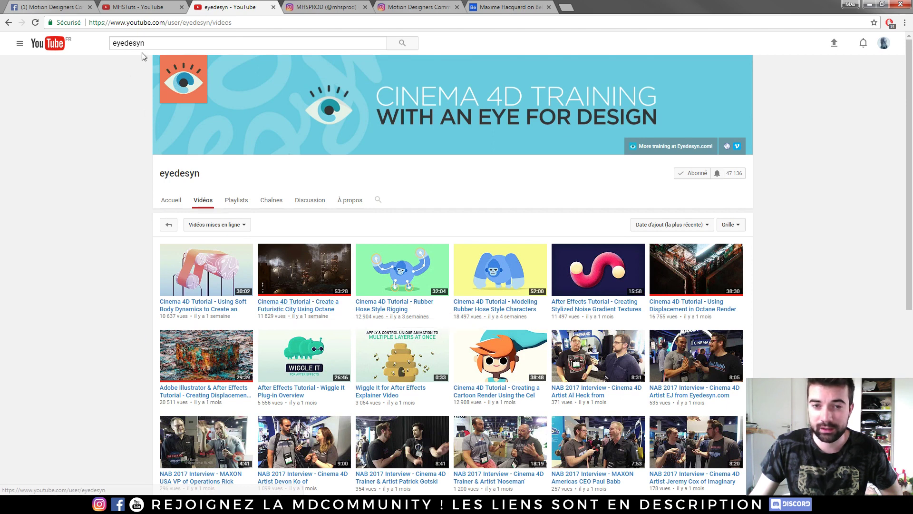
Search YouTube for "learnsquared".
{"action": "left_click_drag", "start_coordinate": [149, 43], "coordinate": [77, 37]}
{"action": "type", "text": "learne"}
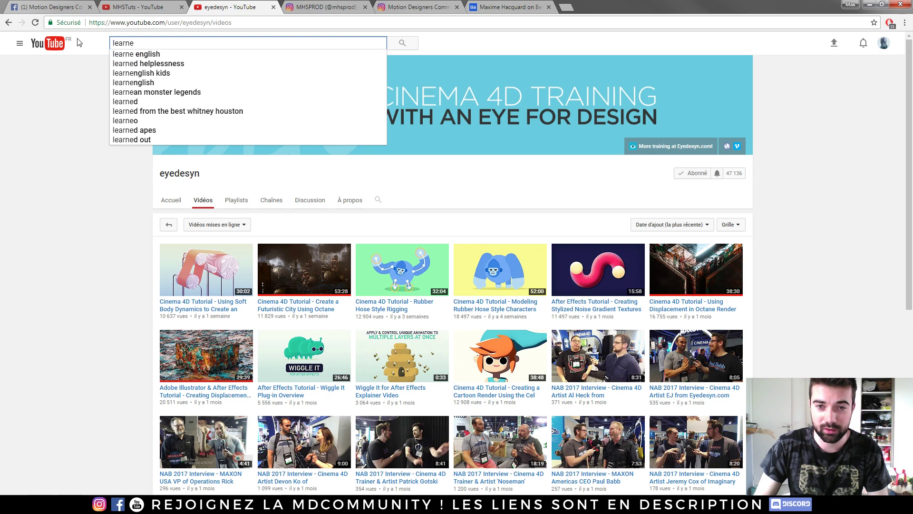
{"action": "key", "text": "BackSpace"}
{"action": "type", "text": "squared"}
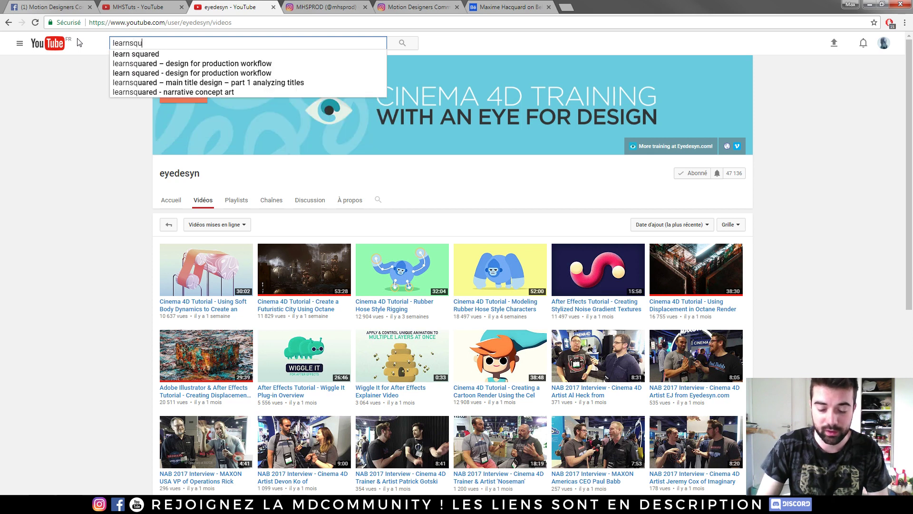
{"action": "key", "text": "Return"}
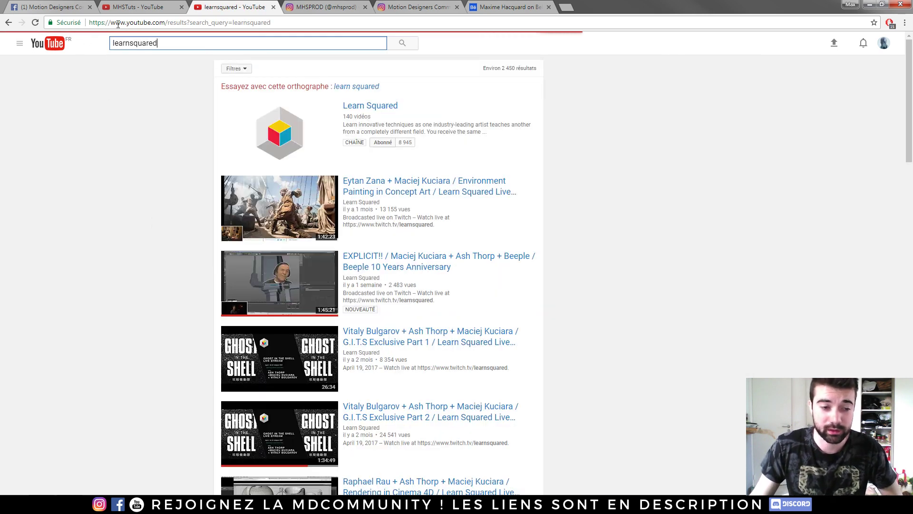
Open the Learn Squared channel and look through its uploaded videos.
{"action": "left_click", "coordinate": [366, 106]}
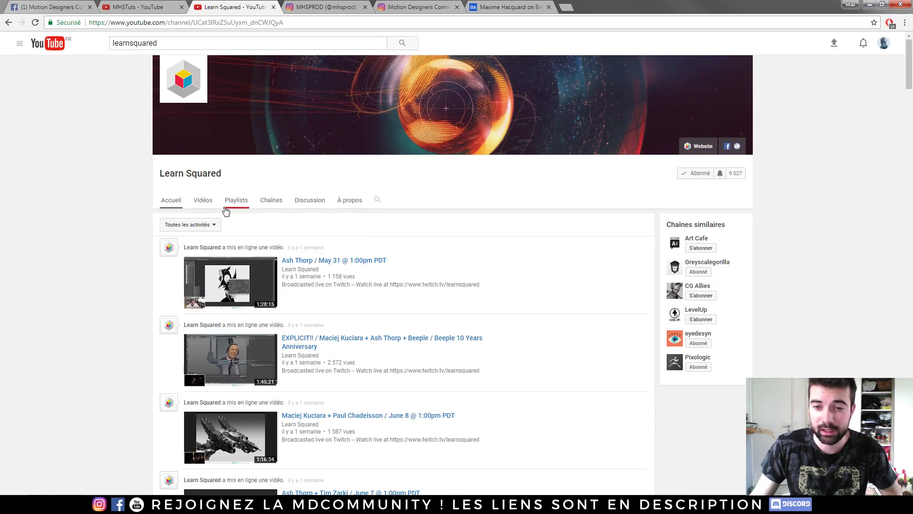
{"action": "left_click", "coordinate": [196, 203]}
{"action": "scroll", "coordinate": [195, 204], "scroll_direction": "down", "scroll_amount": 3}
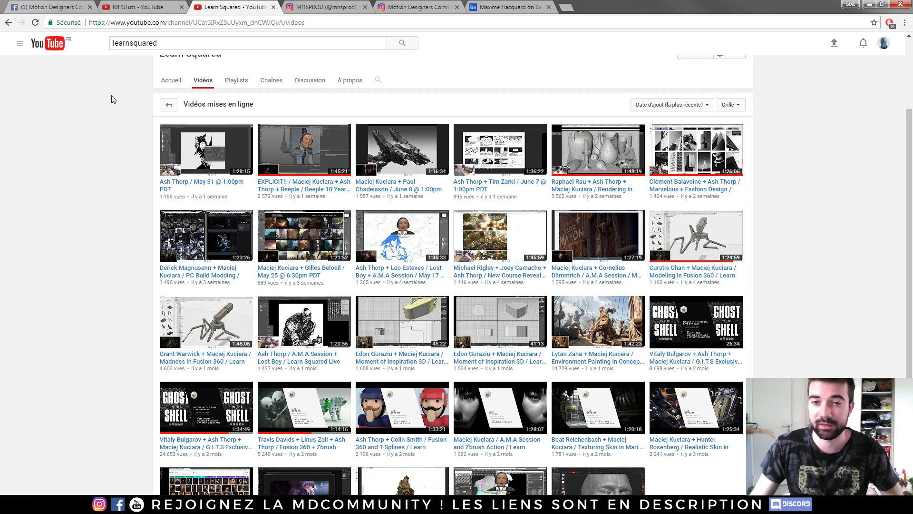
Switch to the MHSTuts YouTube channel and look over the video sections on its home page.
{"action": "left_click", "coordinate": [121, 7]}
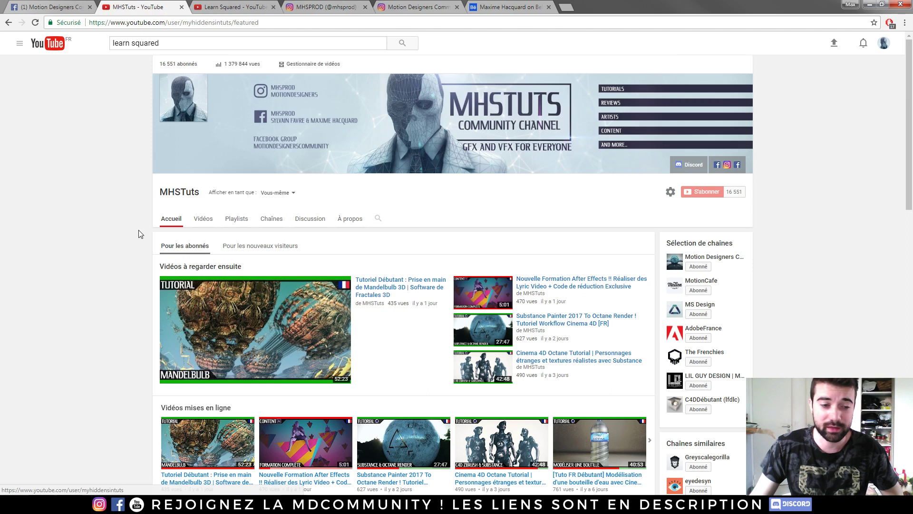
{"action": "scroll", "coordinate": [141, 234], "scroll_direction": "down", "scroll_amount": 3}
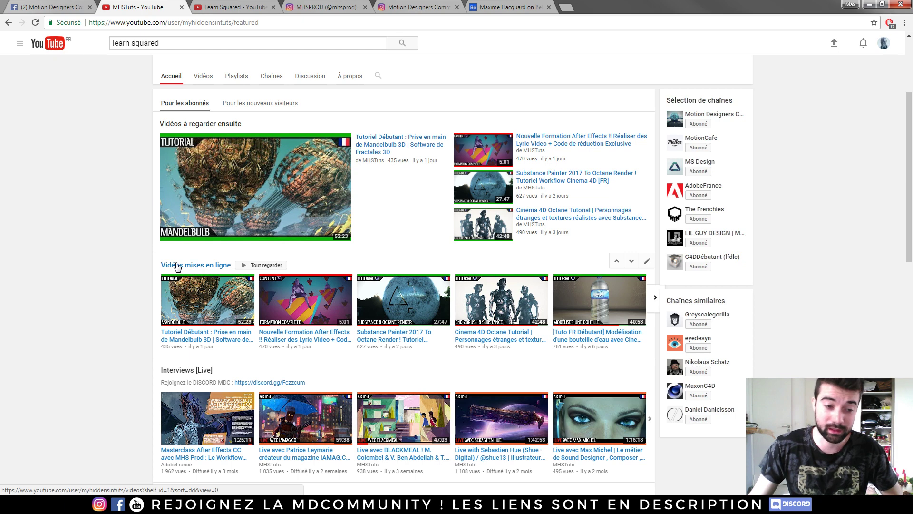
{"action": "scroll", "coordinate": [93, 249], "scroll_direction": "up", "scroll_amount": 3}
{"action": "scroll", "coordinate": [96, 241], "scroll_direction": "down", "scroll_amount": 5}
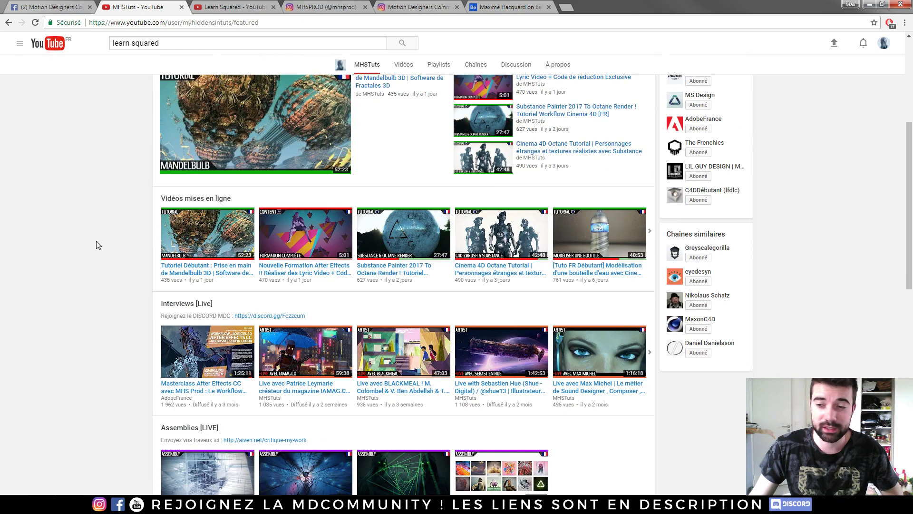
{"action": "scroll", "coordinate": [238, 200], "scroll_direction": "up", "scroll_amount": 5}
Open the MHSTuts channel's full list of uploaded videos and look through it.
{"action": "left_click", "coordinate": [212, 224]}
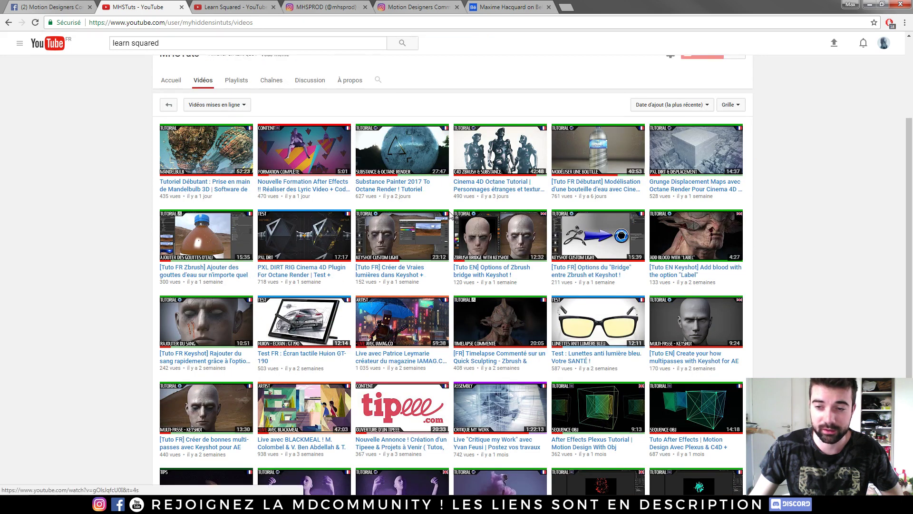
{"action": "scroll", "coordinate": [740, 215], "scroll_direction": "down", "scroll_amount": 3}
{"action": "scroll", "coordinate": [88, 230], "scroll_direction": "up", "scroll_amount": 5}
Switch to the Motion Designers Community Facebook page and look through its posts, photos and videos.
{"action": "left_click", "coordinate": [42, 11]}
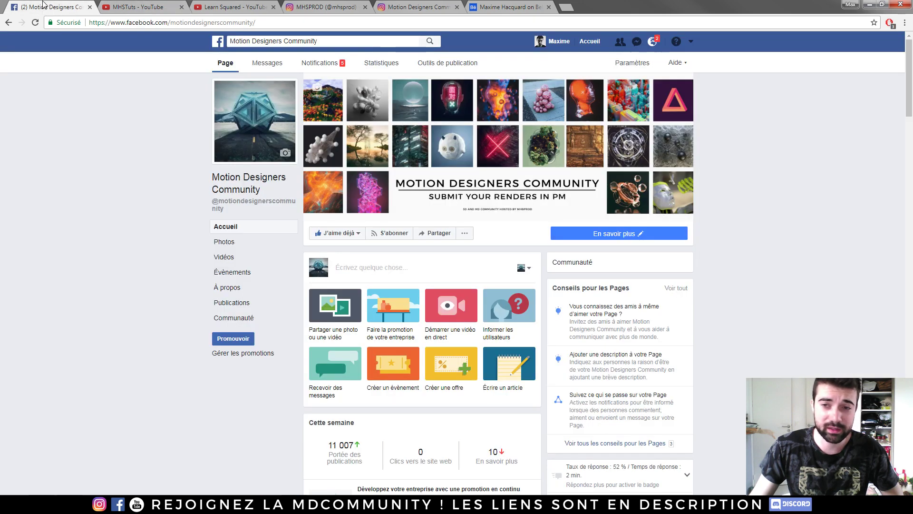
{"action": "left_click", "coordinate": [286, 41]}
{"action": "left_click", "coordinate": [153, 138]}
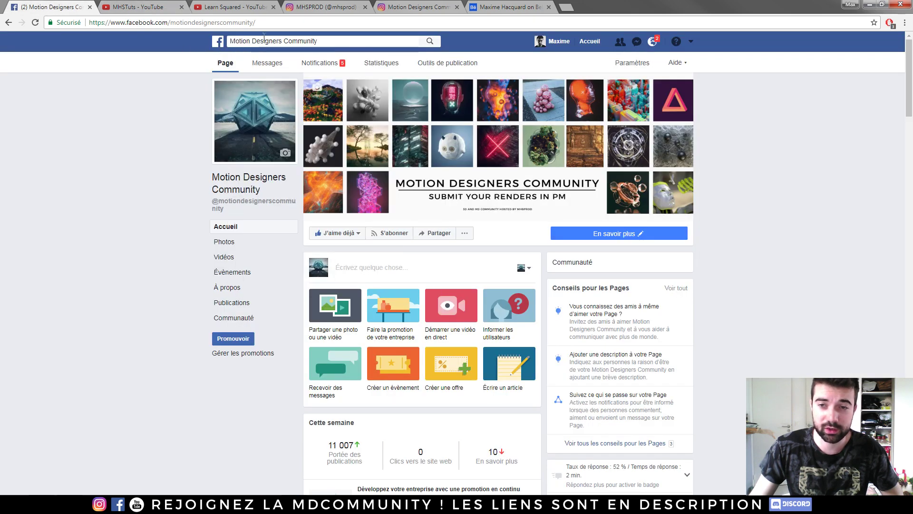
{"action": "scroll", "coordinate": [135, 174], "scroll_direction": "down", "scroll_amount": 12}
{"action": "scroll", "coordinate": [133, 183], "scroll_direction": "down", "scroll_amount": 13}
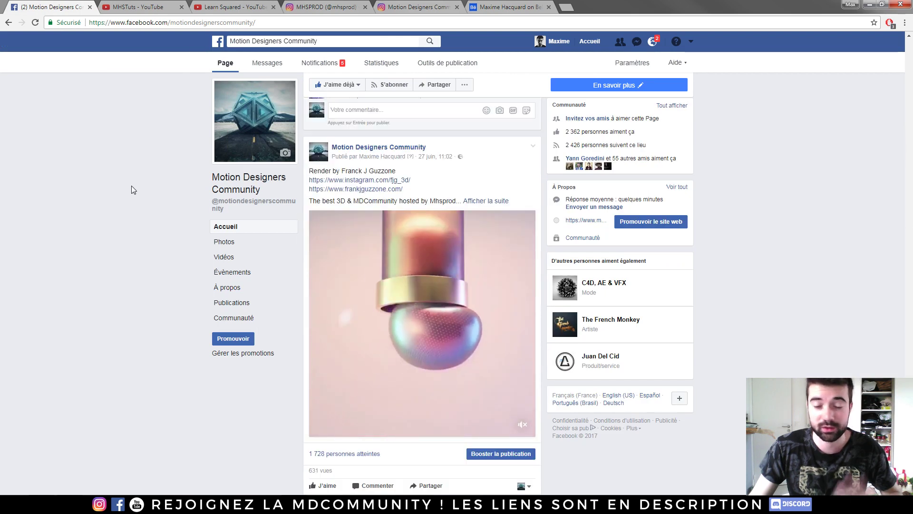
{"action": "scroll", "coordinate": [135, 200], "scroll_direction": "up", "scroll_amount": 15}
{"action": "scroll", "coordinate": [135, 199], "scroll_direction": "up", "scroll_amount": 8}
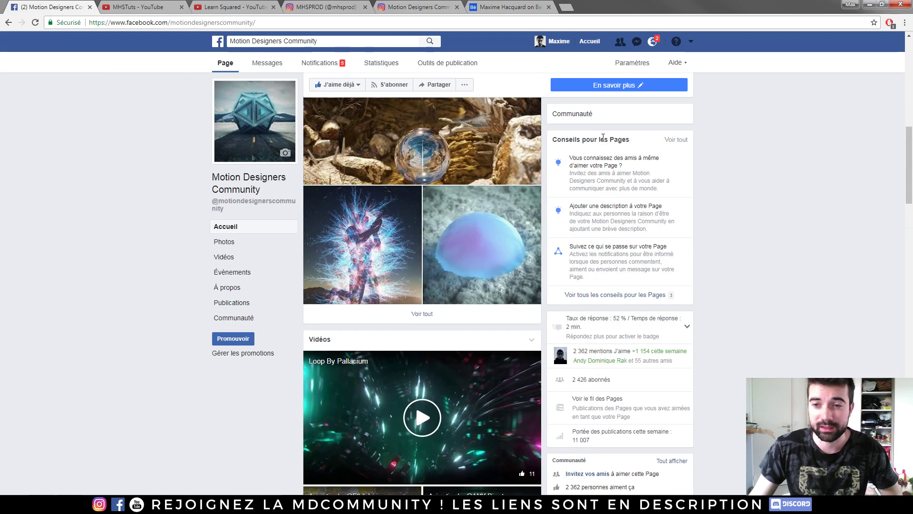
Switch to the motiondesigners Instagram profile and look over its header and latest posts.
{"action": "left_click", "coordinate": [397, 7]}
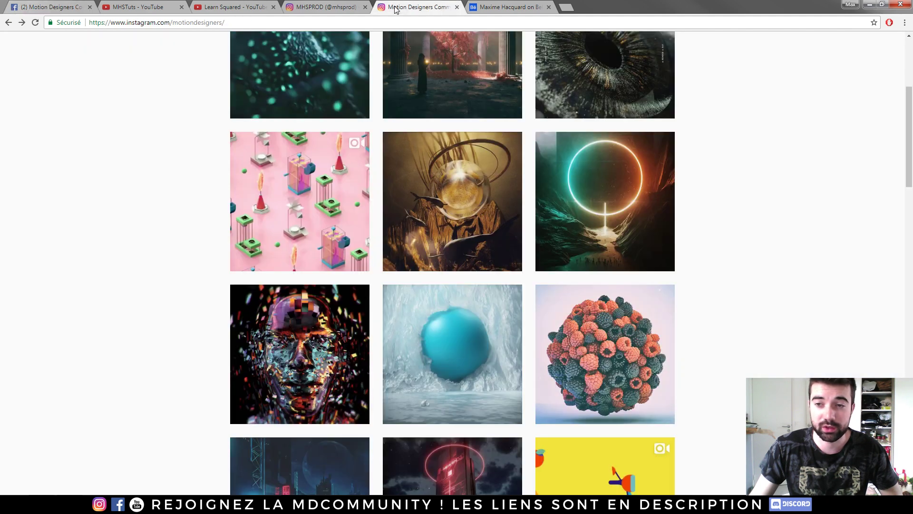
{"action": "left_click_drag", "start_coordinate": [489, 103], "coordinate": [157, 157]}
{"action": "left_click", "coordinate": [176, 166]}
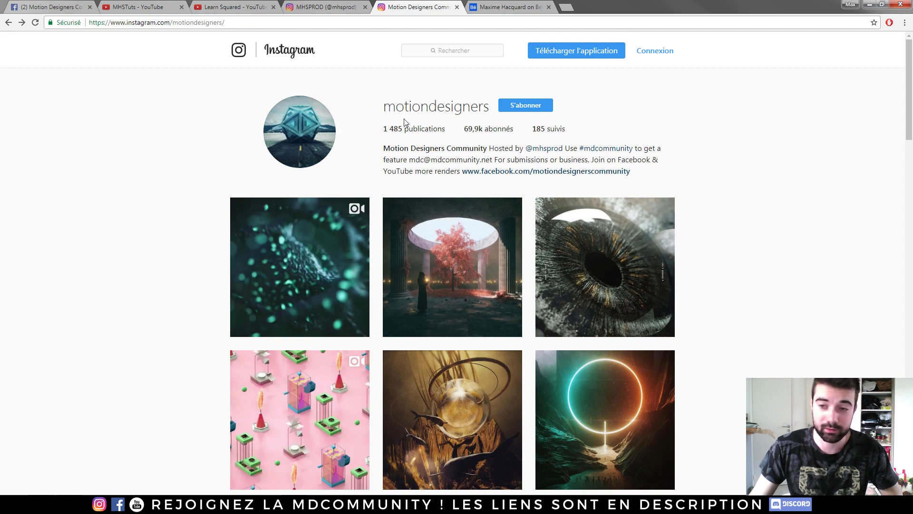
{"action": "scroll", "coordinate": [603, 219], "scroll_direction": "down", "scroll_amount": 5}
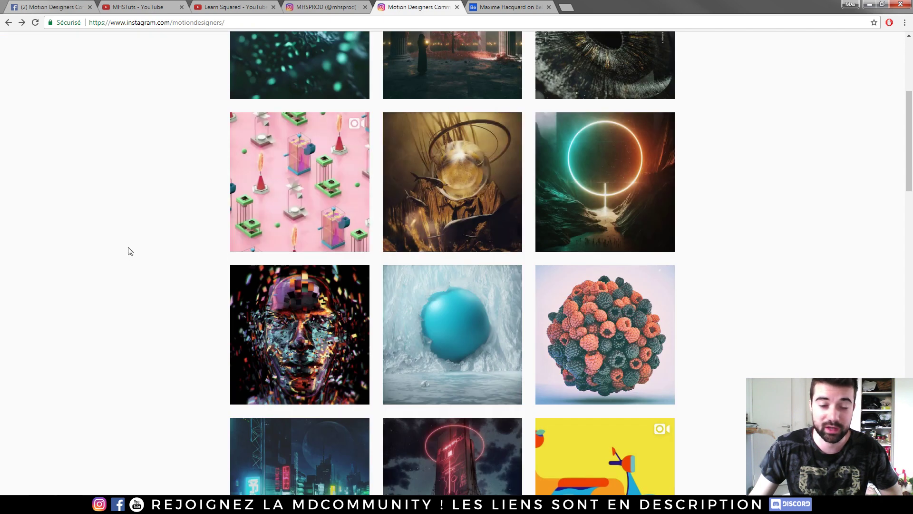
{"action": "scroll", "coordinate": [167, 269], "scroll_direction": "up", "scroll_amount": 5}
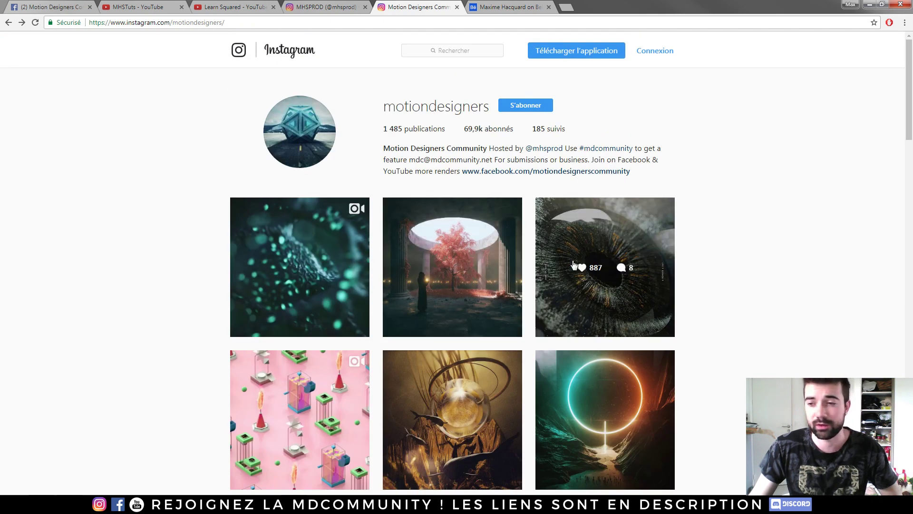
Open the eye render post, view the publications under its #mdcommunity hashtag, and return to the motiondesigners profile.
{"action": "left_click", "coordinate": [576, 266]}
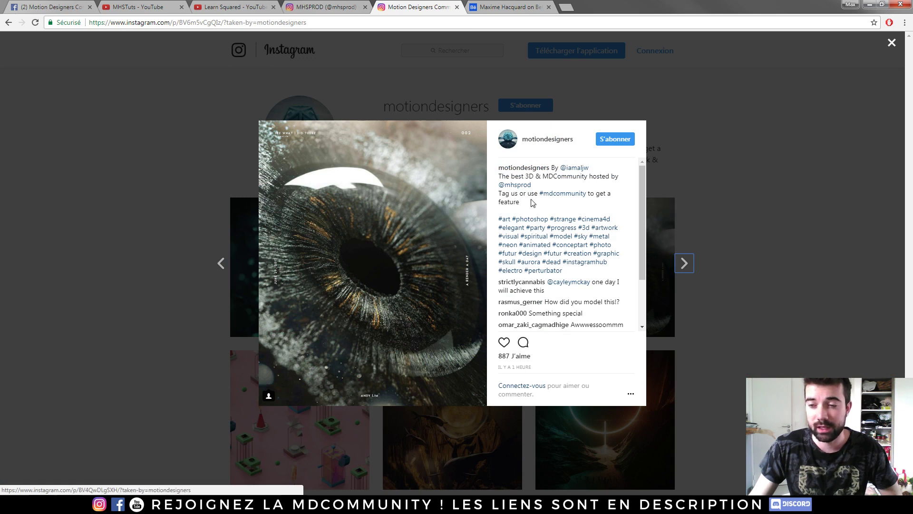
{"action": "left_click", "coordinate": [556, 195]}
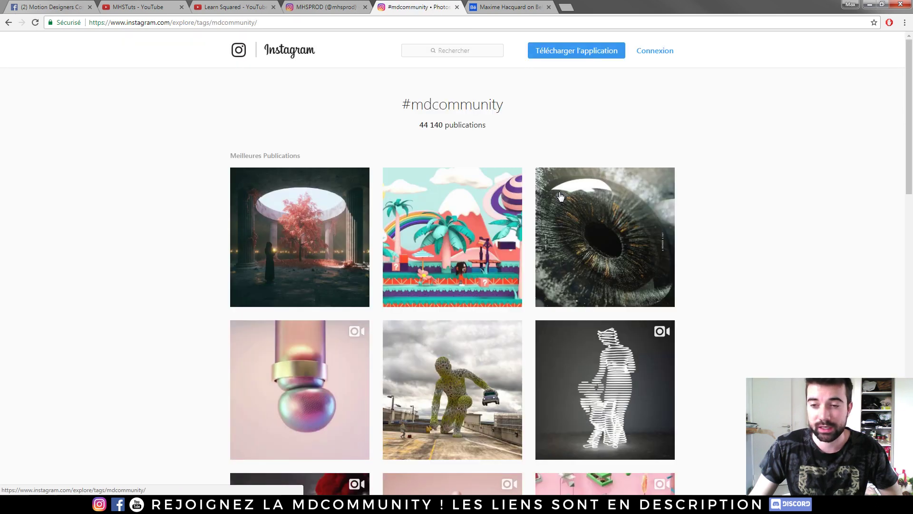
{"action": "left_click_drag", "start_coordinate": [406, 100], "coordinate": [540, 116]}
{"action": "scroll", "coordinate": [489, 147], "scroll_direction": "down", "scroll_amount": 5}
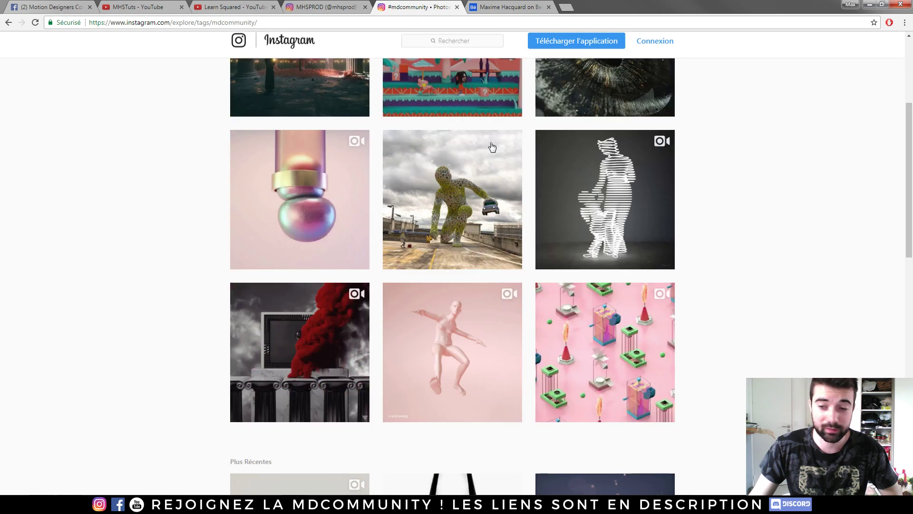
{"action": "scroll", "coordinate": [57, 70], "scroll_direction": "up", "scroll_amount": 5}
{"action": "left_click", "coordinate": [9, 22]}
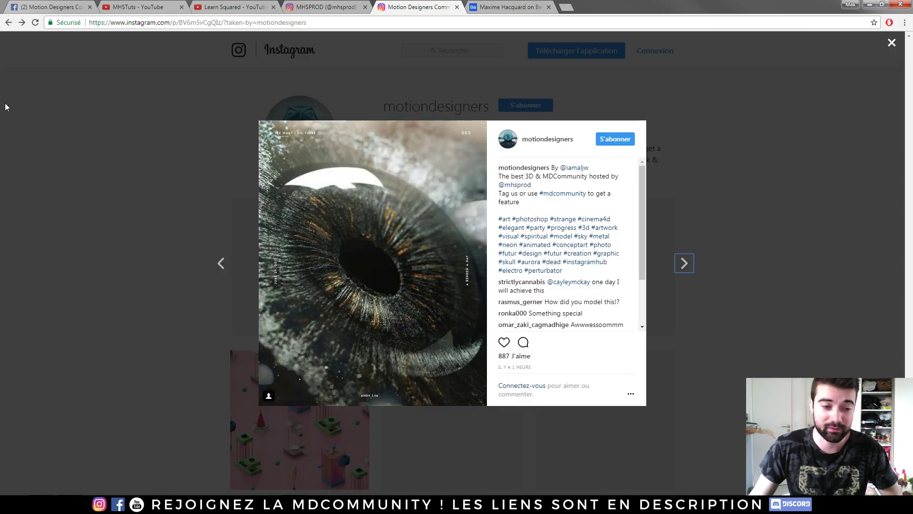
{"action": "left_click", "coordinate": [167, 217]}
Browse further down the motiondesigners post grid to examine the featured community renders.
{"action": "scroll", "coordinate": [701, 264], "scroll_direction": "down", "scroll_amount": 5}
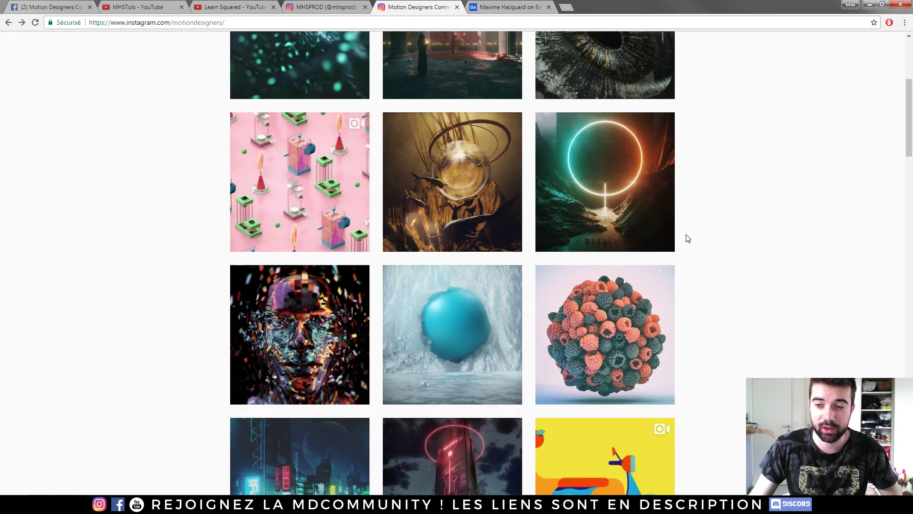
{"action": "scroll", "coordinate": [157, 288], "scroll_direction": "up", "scroll_amount": 5}
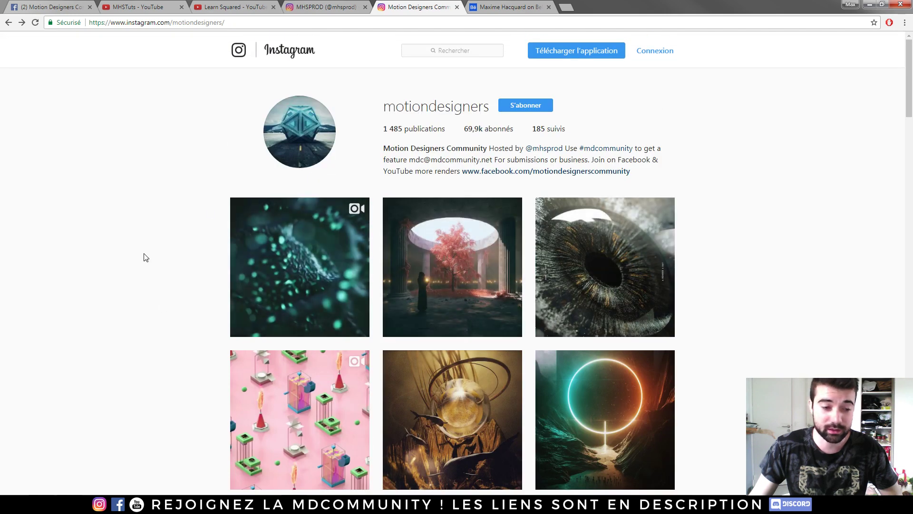
{"action": "scroll", "coordinate": [152, 255], "scroll_direction": "down", "scroll_amount": 10}
{"action": "scroll", "coordinate": [266, 309], "scroll_direction": "down", "scroll_amount": 5}
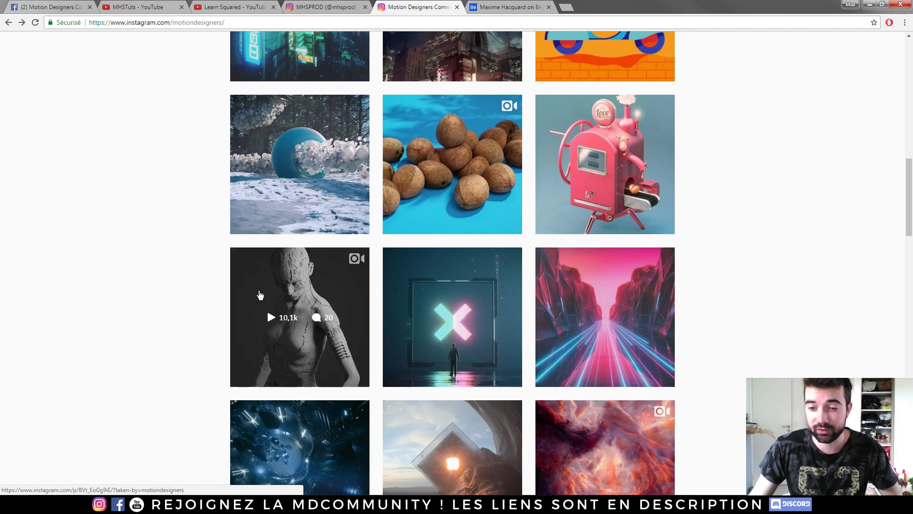
{"action": "scroll", "coordinate": [310, 285], "scroll_direction": "down", "scroll_amount": 6}
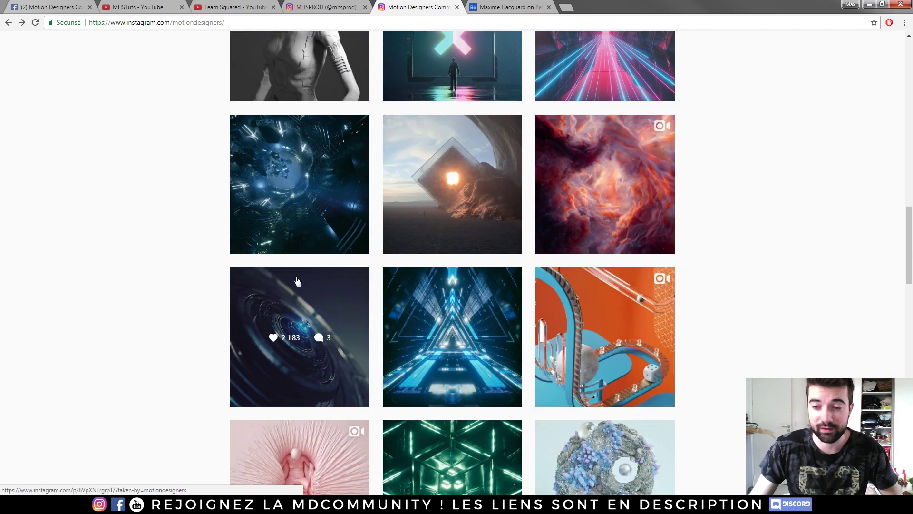
{"action": "scroll", "coordinate": [216, 273], "scroll_direction": "up", "scroll_amount": 6}
{"action": "scroll", "coordinate": [219, 267], "scroll_direction": "up", "scroll_amount": 15}
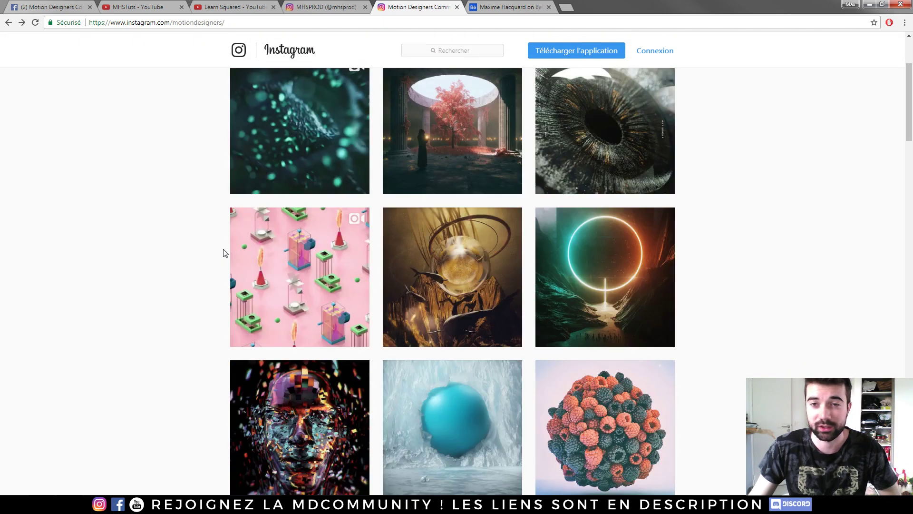
Switch to the mhsprod Instagram profile, highlight its account name and browse its published artwork.
{"action": "left_click", "coordinate": [343, 7]}
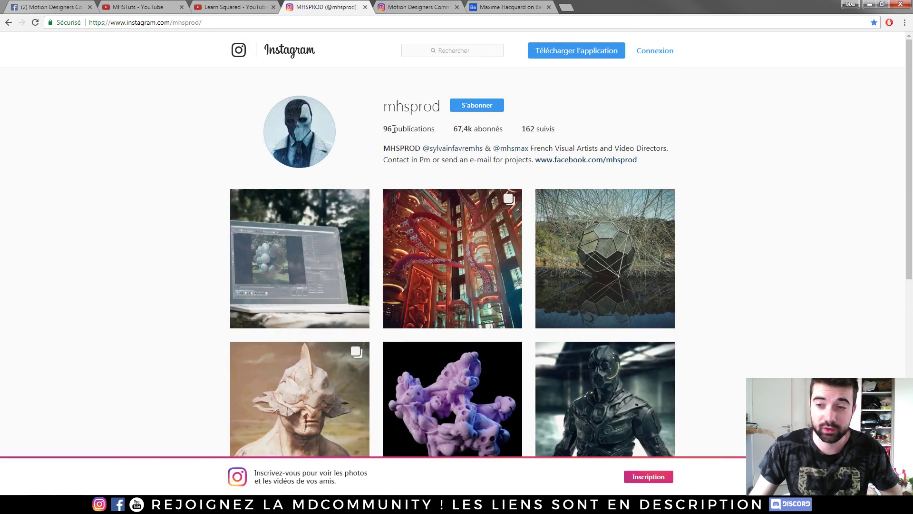
{"action": "left_click_drag", "start_coordinate": [387, 103], "coordinate": [446, 111]}
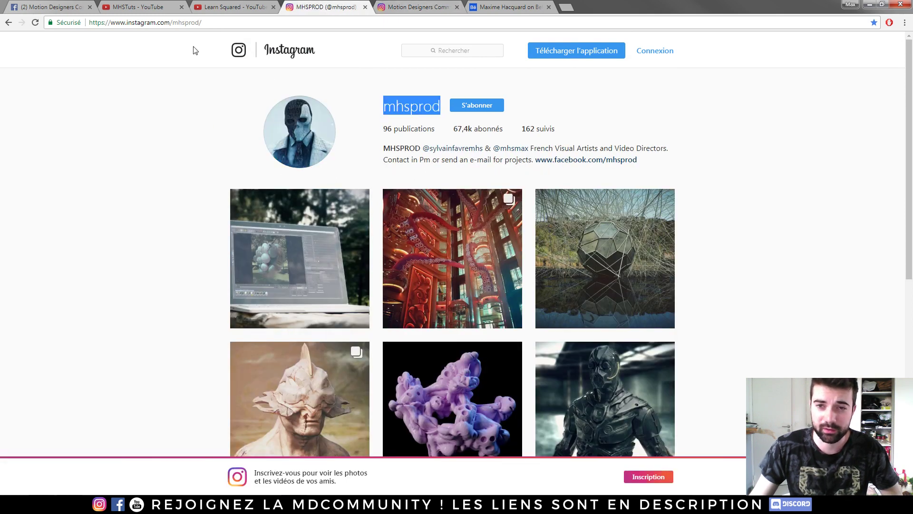
{"action": "scroll", "coordinate": [171, 157], "scroll_direction": "down", "scroll_amount": 8}
{"action": "left_click", "coordinate": [452, 423]}
{"action": "scroll", "coordinate": [150, 263], "scroll_direction": "down", "scroll_amount": 6}
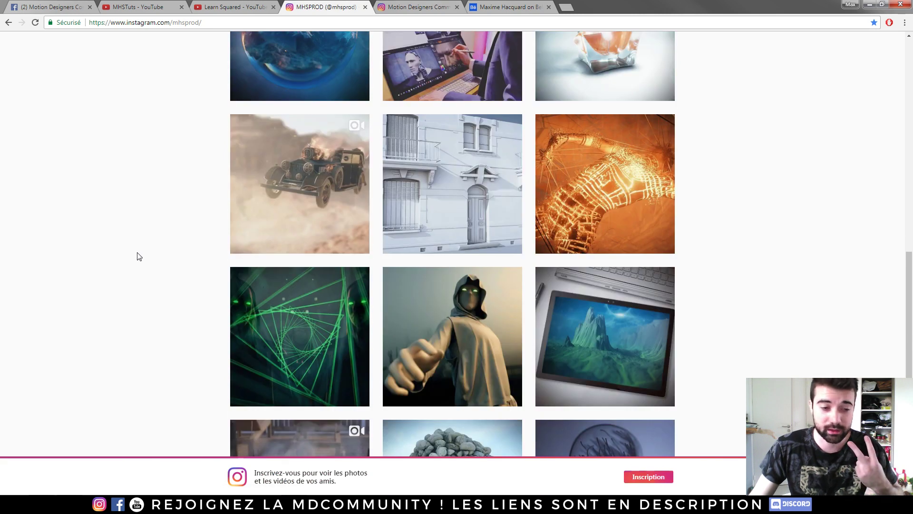
Look at the mhsprod post showing an artist at a Surface Studio and return to the head of the profile.
{"action": "scroll", "coordinate": [169, 200], "scroll_direction": "up", "scroll_amount": 6}
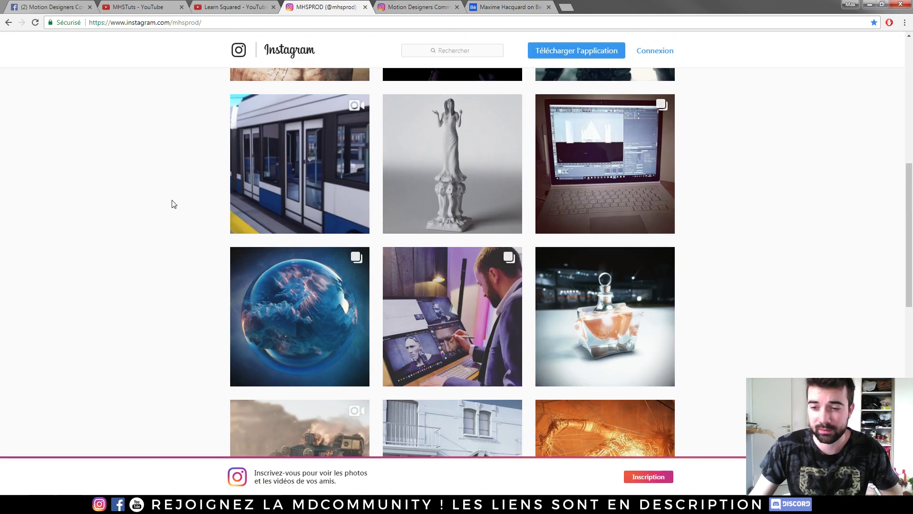
{"action": "left_click", "coordinate": [503, 274]}
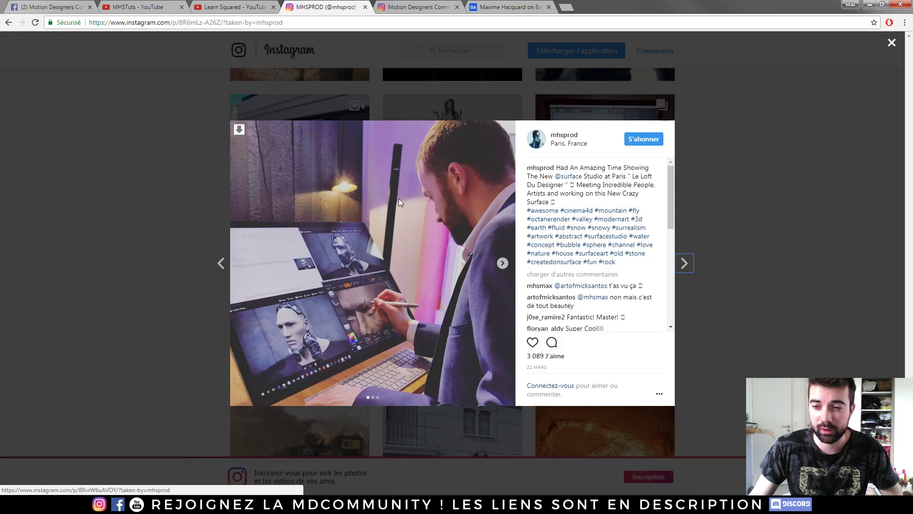
{"action": "left_click", "coordinate": [87, 192]}
{"action": "scroll", "coordinate": [124, 196], "scroll_direction": "up", "scroll_amount": 8}
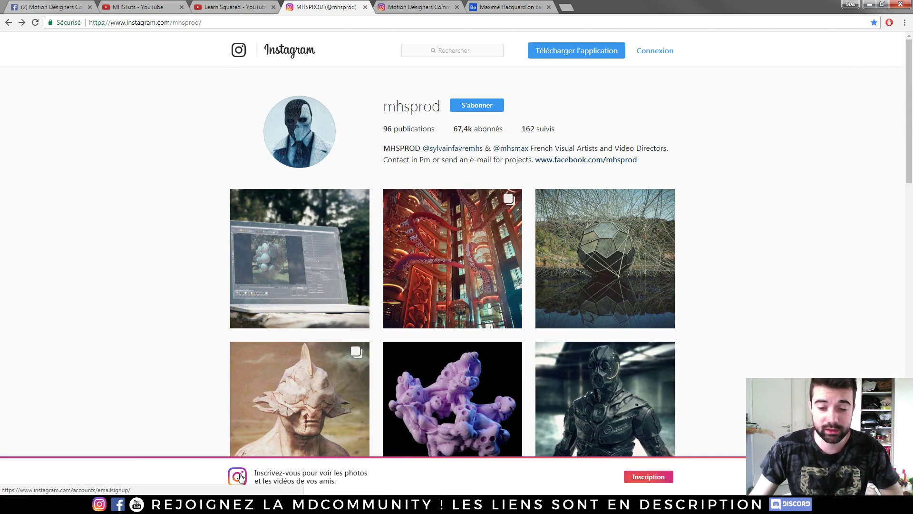
Switch to Cinema 4D, minimize the rendered image viewer and start the Octane live render of the head scene.
{"action": "left_click", "coordinate": [240, 504]}
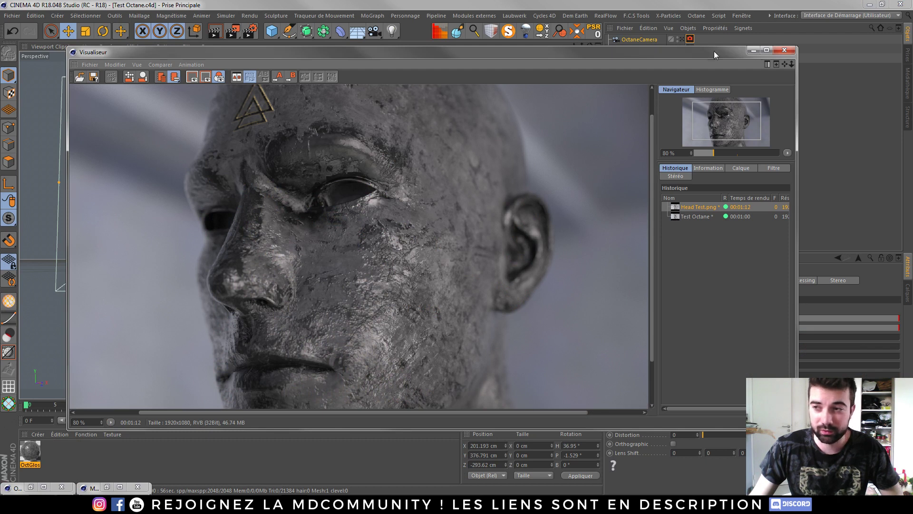
{"action": "left_click", "coordinate": [754, 50]}
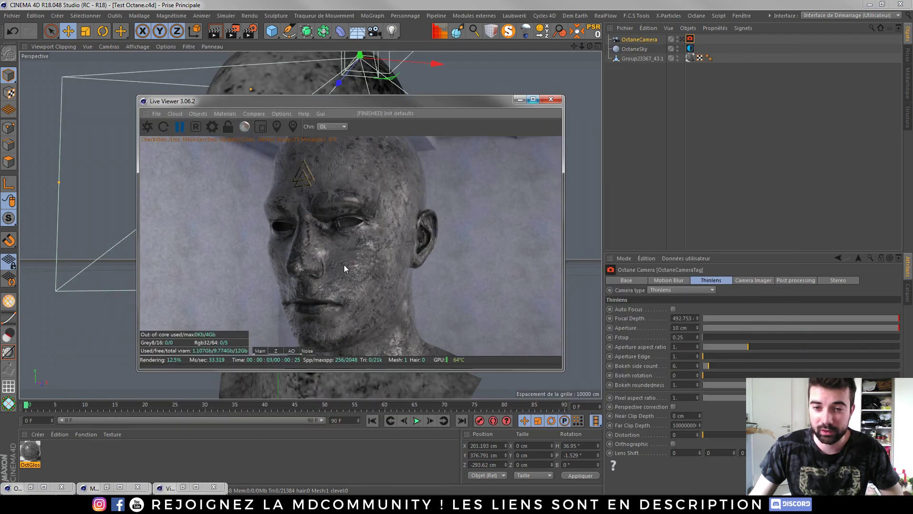
{"action": "left_click", "coordinate": [147, 130]}
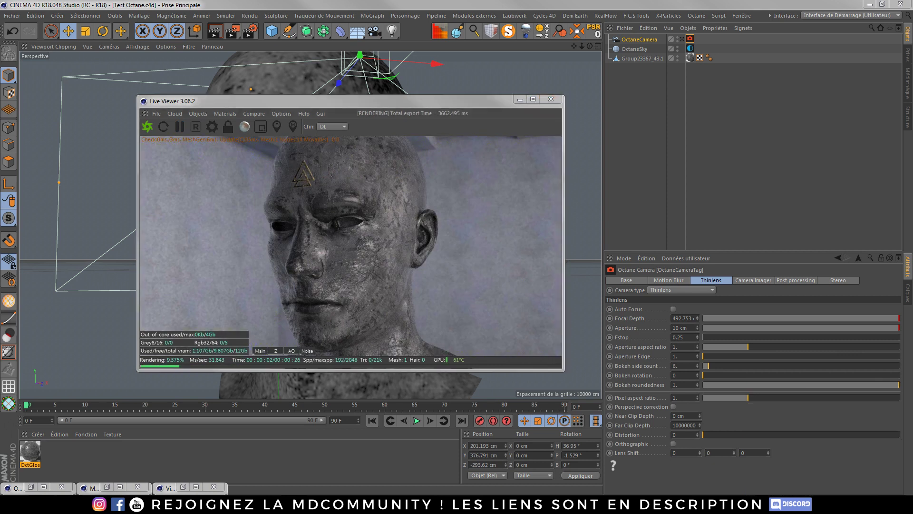
Examine the surface detail around the nose and cheek of the head in the live render.
{"action": "left_click_drag", "start_coordinate": [367, 219], "coordinate": [338, 252]}
{"action": "scroll", "coordinate": [376, 245], "scroll_direction": "up", "scroll_amount": 5}
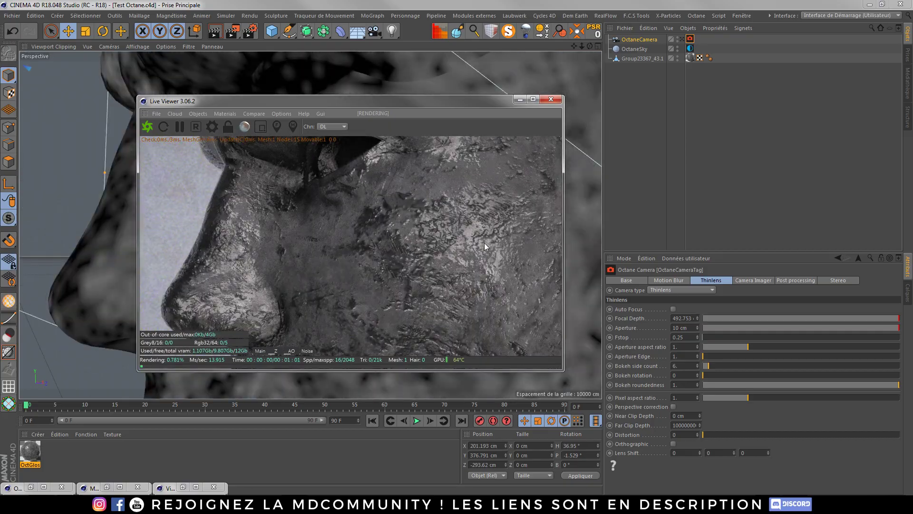
{"action": "left_click_drag", "start_coordinate": [263, 245], "coordinate": [350, 274]}
{"action": "right_click_drag", "start_coordinate": [362, 206], "coordinate": [363, 358]}
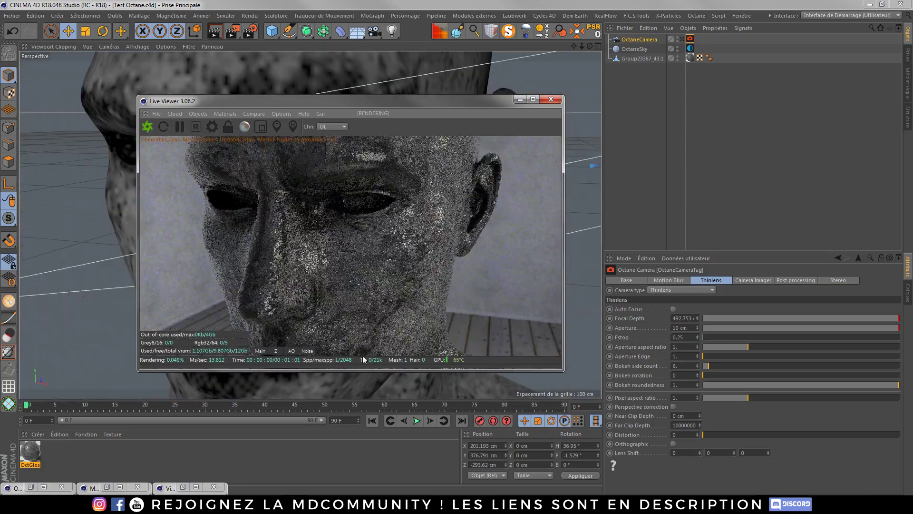
Inspect the golden triangle symbol on the forehead up close from slightly different angles in the live render.
{"action": "left_click_drag", "start_coordinate": [358, 214], "coordinate": [301, 235]}
{"action": "right_click_drag", "start_coordinate": [301, 235], "coordinate": [306, 124]}
{"action": "middle_click_drag", "start_coordinate": [301, 176], "coordinate": [341, 233]}
{"action": "right_click_drag", "start_coordinate": [328, 230], "coordinate": [320, 159]}
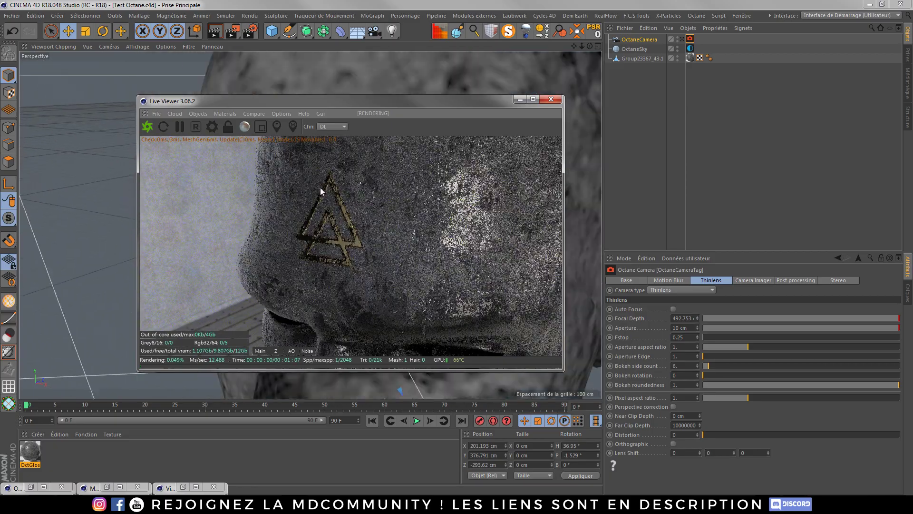
{"action": "left_click_drag", "start_coordinate": [375, 236], "coordinate": [346, 205]}
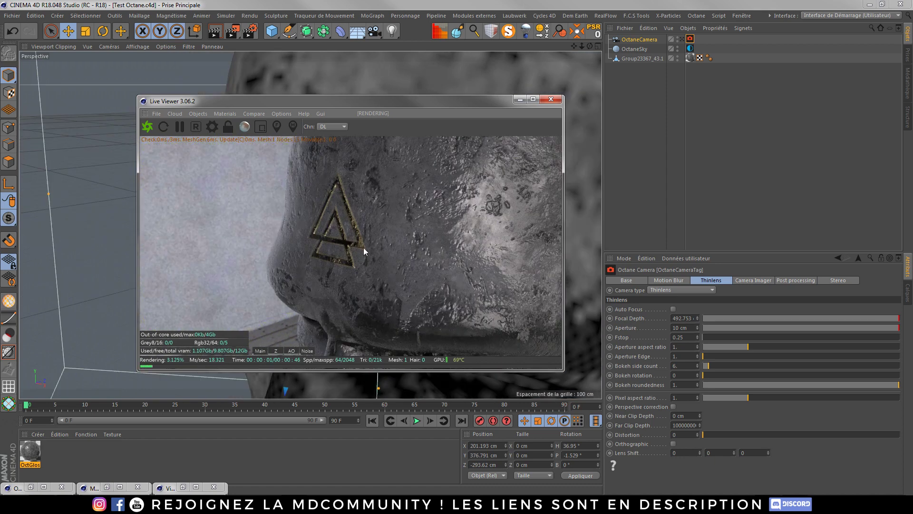
{"action": "left_click_drag", "start_coordinate": [410, 230], "coordinate": [412, 260]}
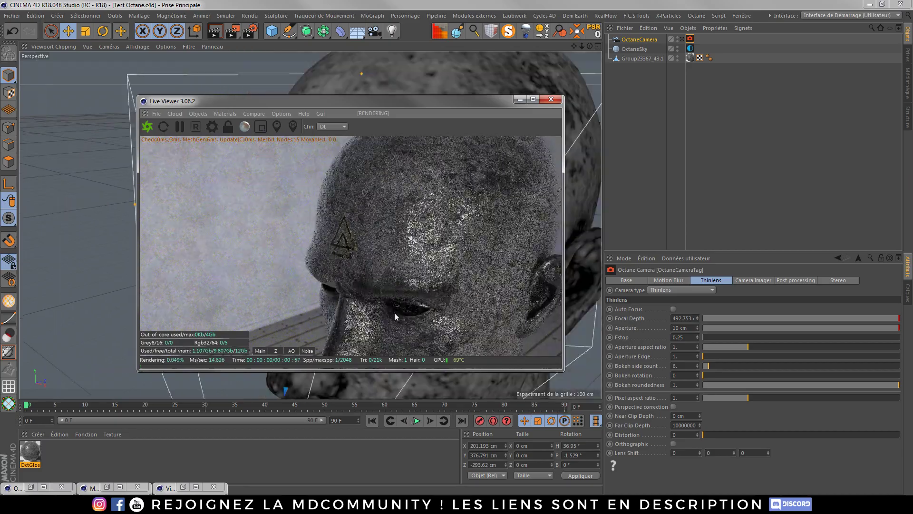
View the whole head from the front in the live render, pause the rendering and close the Live Viewer.
{"action": "scroll", "coordinate": [389, 293], "scroll_direction": "down", "scroll_amount": 5}
{"action": "middle_click_drag", "start_coordinate": [385, 299], "coordinate": [306, 226]}
{"action": "mouse_move", "coordinate": [311, 244]}
{"action": "left_mouse_down"}
{"action": "mouse_move", "coordinate": [406, 236]}
{"action": "mouse_move", "coordinate": [467, 253]}
{"action": "mouse_move", "coordinate": [315, 245]}
{"action": "left_mouse_up"}
{"action": "mouse_move", "coordinate": [363, 223]}
{"action": "left_mouse_down"}
{"action": "mouse_move", "coordinate": [289, 226]}
{"action": "mouse_move", "coordinate": [518, 198]}
{"action": "mouse_move", "coordinate": [530, 179]}
{"action": "mouse_move", "coordinate": [477, 143]}
{"action": "mouse_move", "coordinate": [396, 136]}
{"action": "mouse_move", "coordinate": [415, 221]}
{"action": "mouse_move", "coordinate": [361, 247]}
{"action": "mouse_move", "coordinate": [319, 224]}
{"action": "mouse_move", "coordinate": [362, 239]}
{"action": "mouse_move", "coordinate": [314, 262]}
{"action": "mouse_move", "coordinate": [338, 251]}
{"action": "mouse_move", "coordinate": [347, 231]}
{"action": "left_mouse_up"}
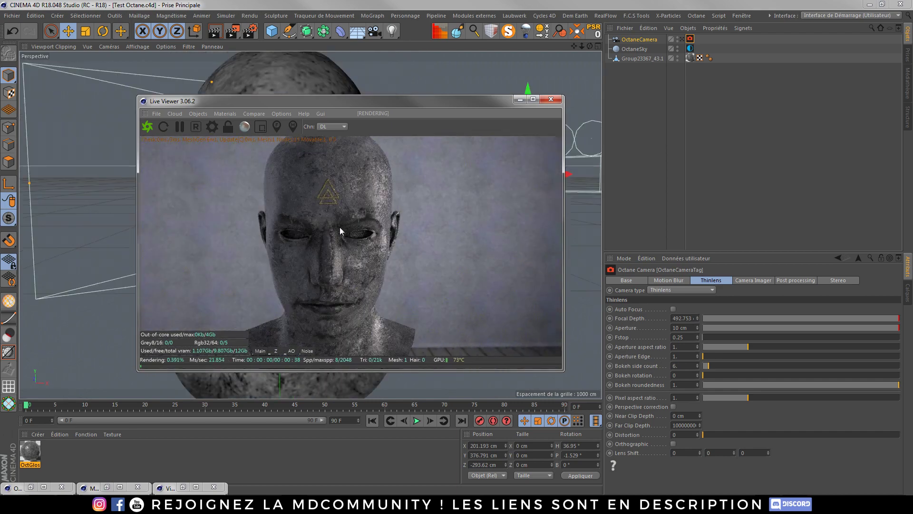
{"action": "left_click_drag", "start_coordinate": [322, 260], "coordinate": [301, 208]}
{"action": "left_click", "coordinate": [179, 126]}
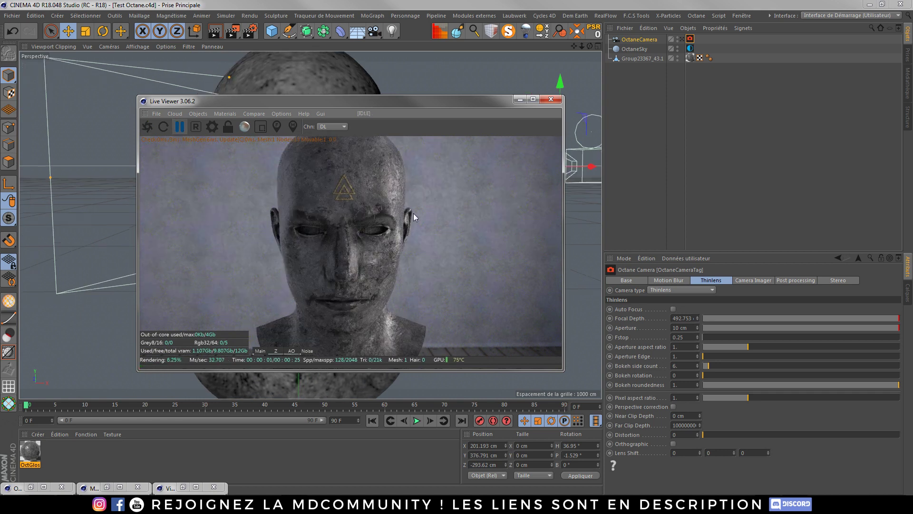
{"action": "left_click", "coordinate": [551, 99]}
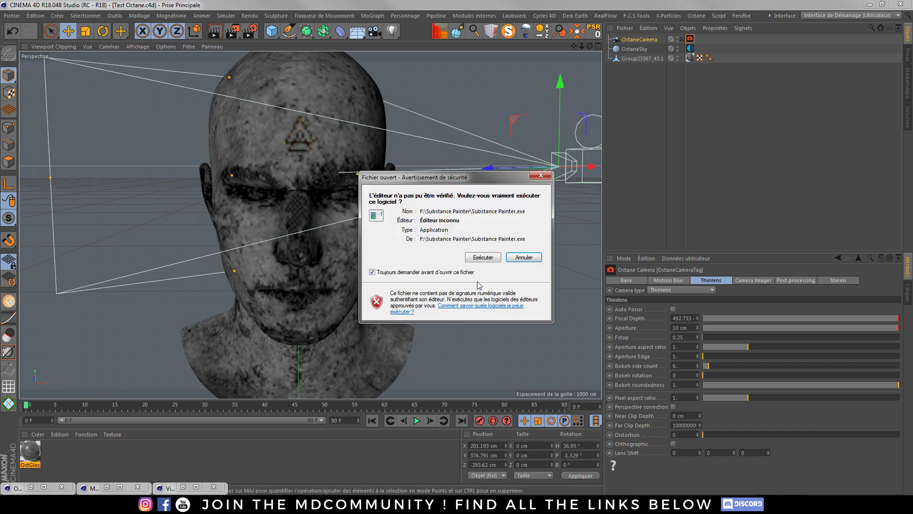
Launch Substance Painter and start a new project with the PBR - Metallic Roughness HQ (allegorithmic) template.
{"action": "left_click", "coordinate": [485, 261]}
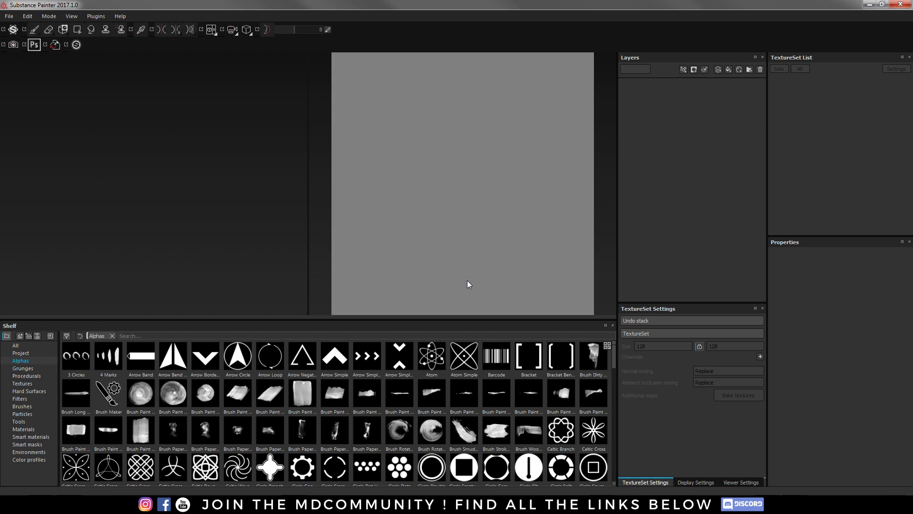
{"action": "left_click", "coordinate": [9, 18]}
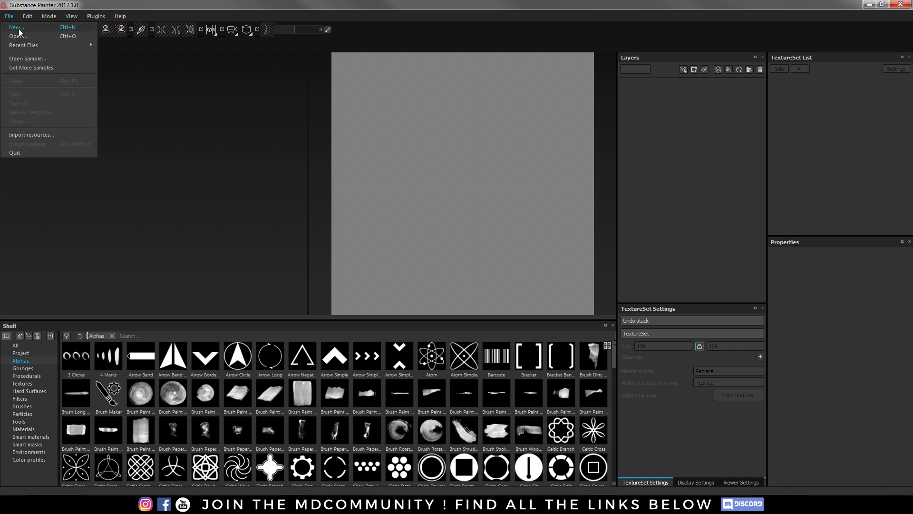
{"action": "left_click", "coordinate": [19, 30]}
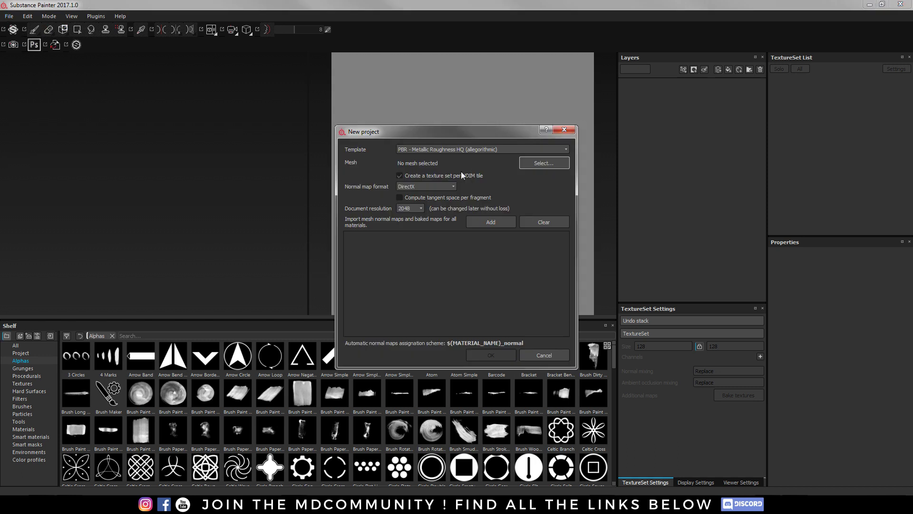
{"action": "left_click", "coordinate": [429, 150]}
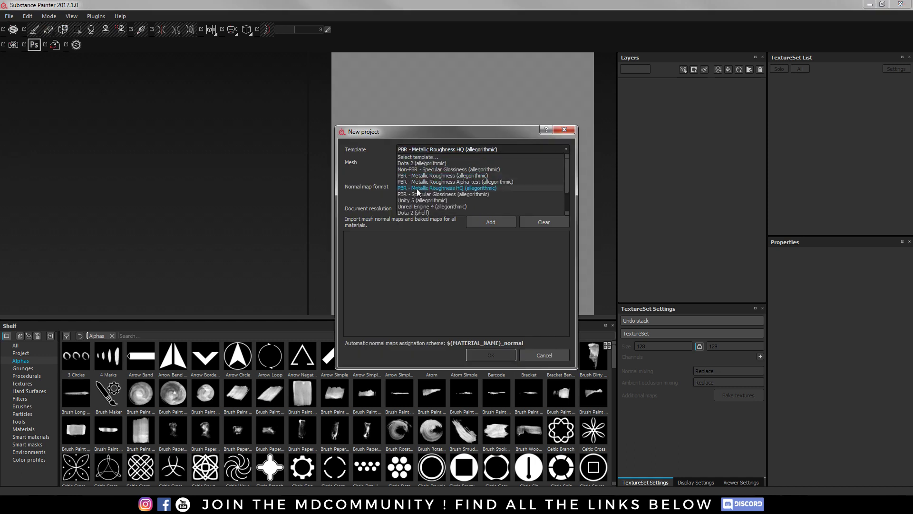
{"action": "left_click", "coordinate": [463, 188]}
Set the normal map format to OpenGL, load the Head LP UV.OBJ mesh and create the project.
{"action": "left_click", "coordinate": [426, 187]}
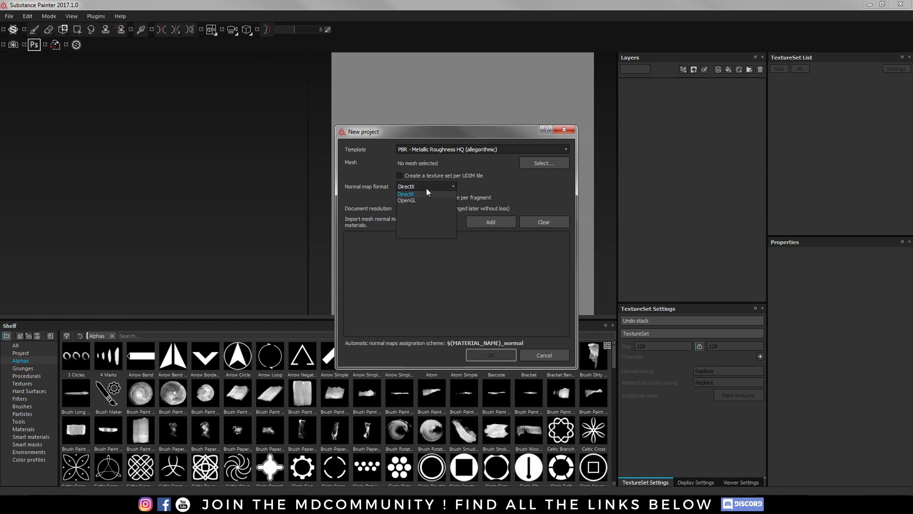
{"action": "left_click", "coordinate": [408, 200]}
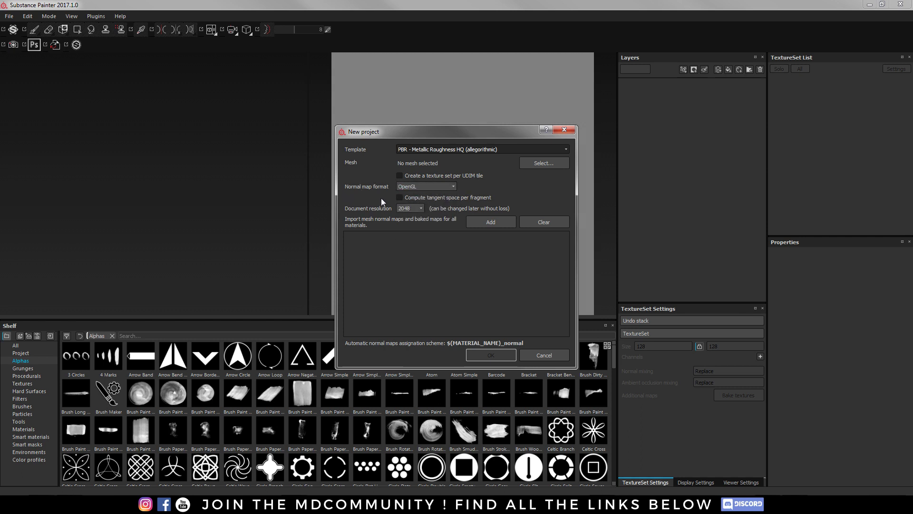
{"action": "left_click", "coordinate": [523, 166]}
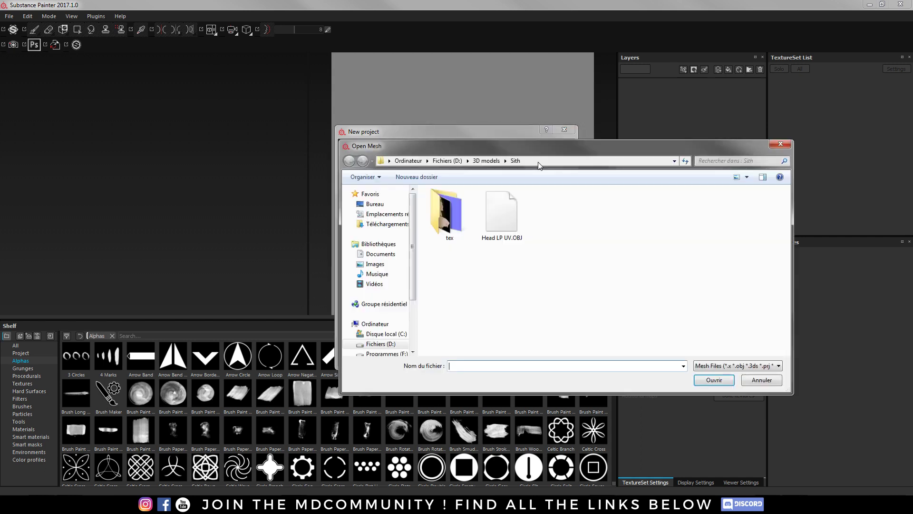
{"action": "double_click", "coordinate": [501, 227]}
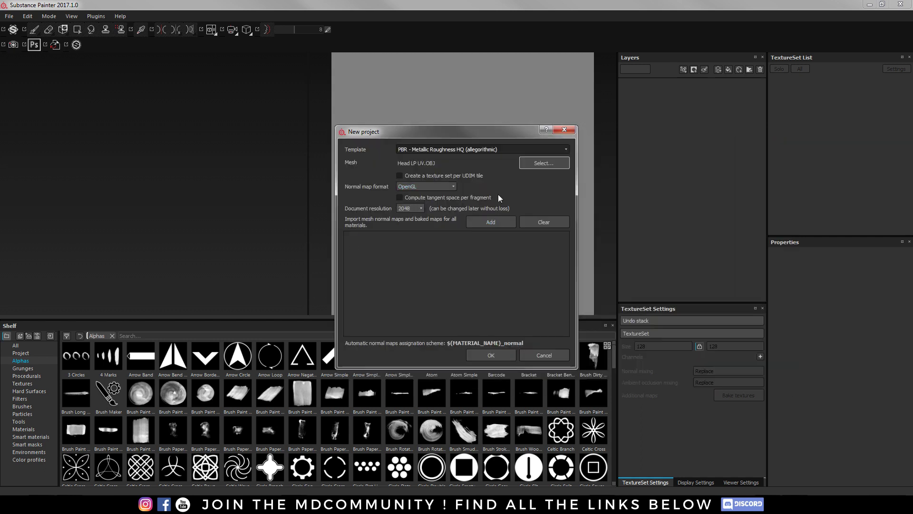
{"action": "left_click", "coordinate": [495, 355]}
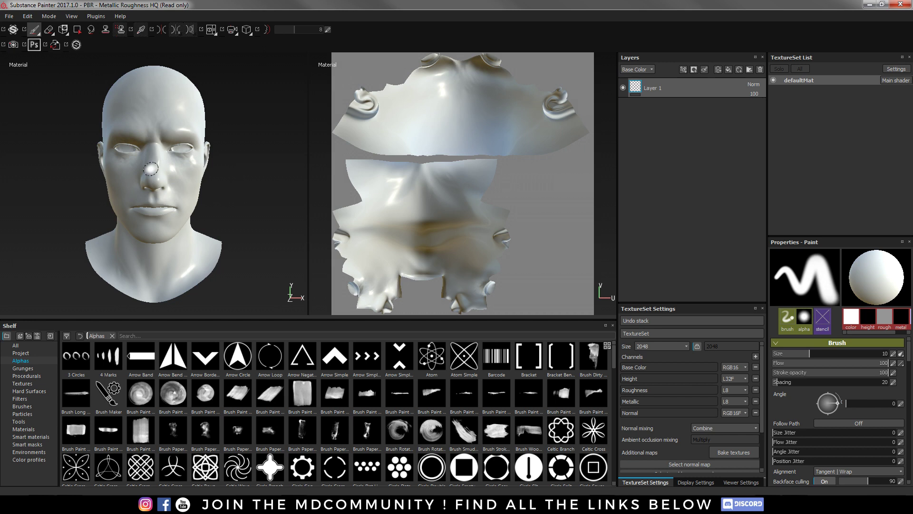
Bake all additional maps for the defaultMat texture set at an output size of 2048.
{"action": "left_click", "coordinate": [733, 452]}
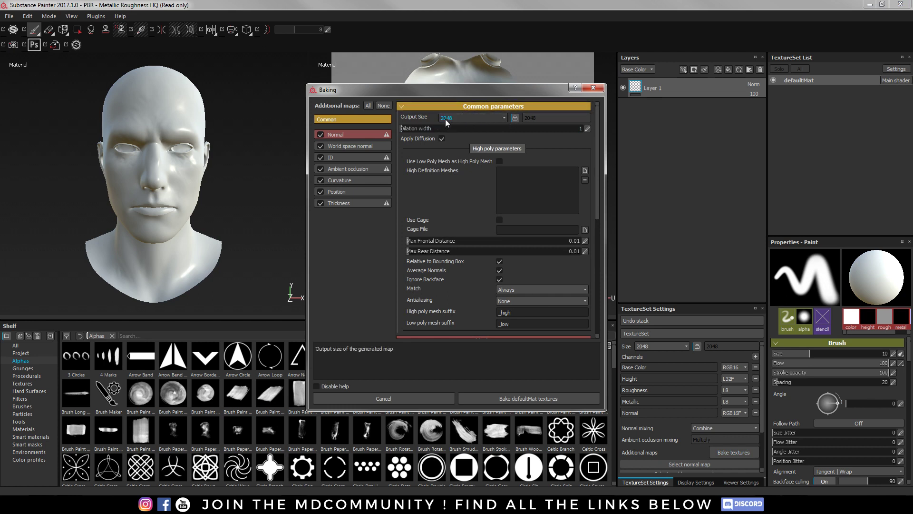
{"action": "left_click", "coordinate": [446, 119]}
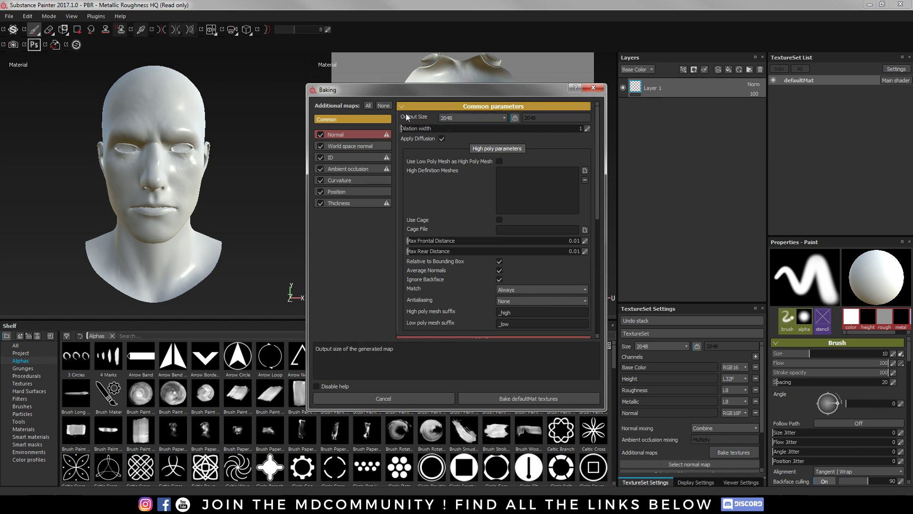
{"action": "left_click", "coordinate": [404, 204]}
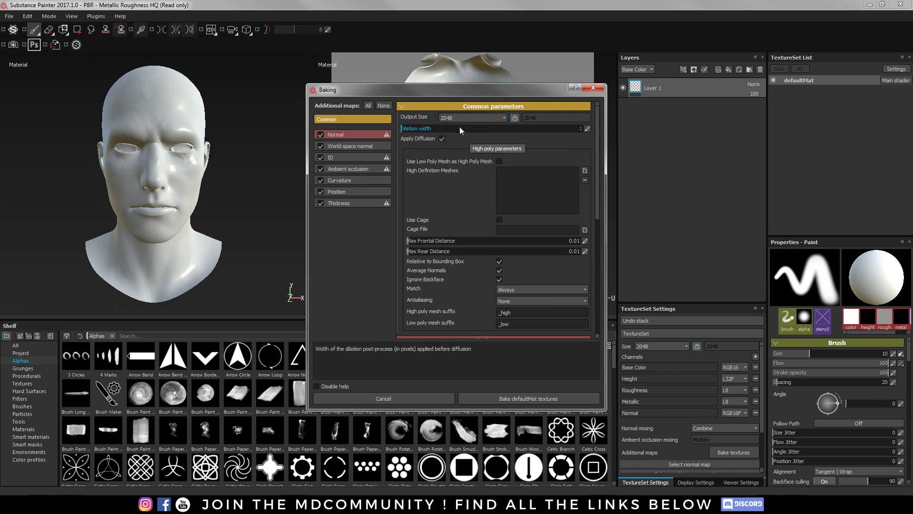
{"action": "left_click", "coordinate": [517, 403]}
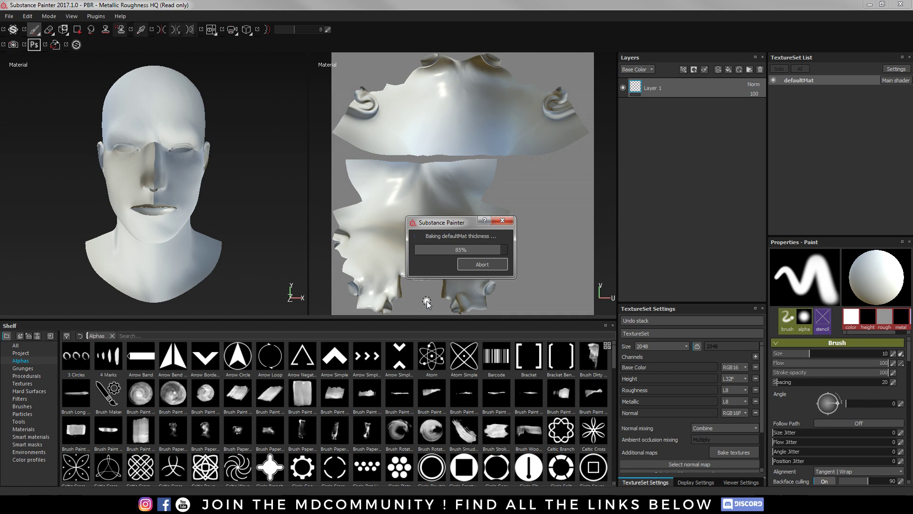
{"action": "key", "text": "Return"}
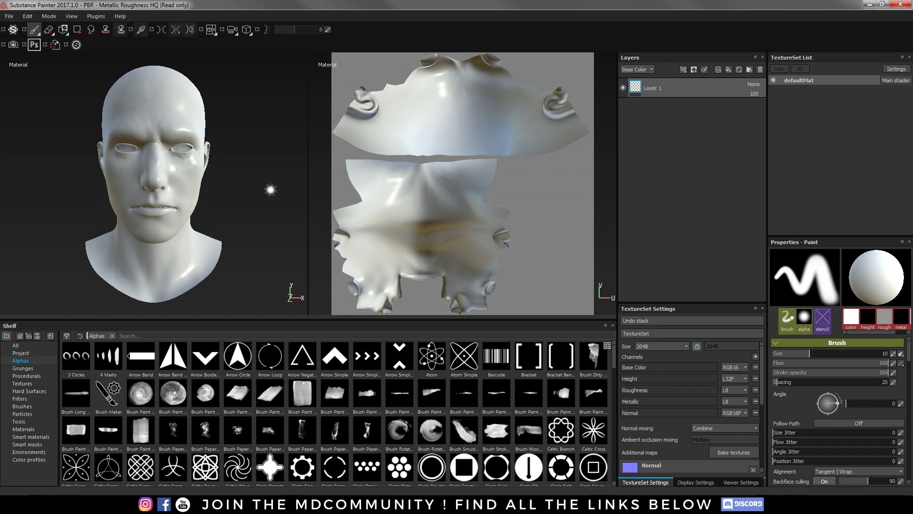
Delete the default Layer 1 from the layer stack.
{"action": "middle_click_drag", "start_coordinate": [126, 222], "coordinate": [148, 234]}
{"action": "left_click_drag", "start_coordinate": [134, 208], "coordinate": [159, 216], "text": "alt"}
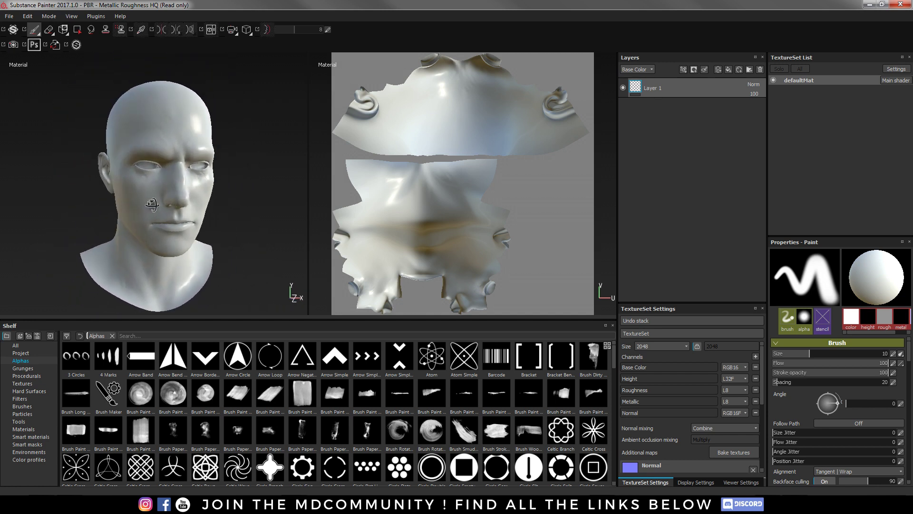
{"action": "mouse_move", "coordinate": [161, 216]}
{"action": "right_mouse_down", "text": "alt"}
{"action": "mouse_move", "coordinate": [143, 301]}
{"action": "mouse_move", "coordinate": [163, 212]}
{"action": "mouse_move", "coordinate": [179, 214]}
{"action": "right_mouse_up", "text": "alt"}
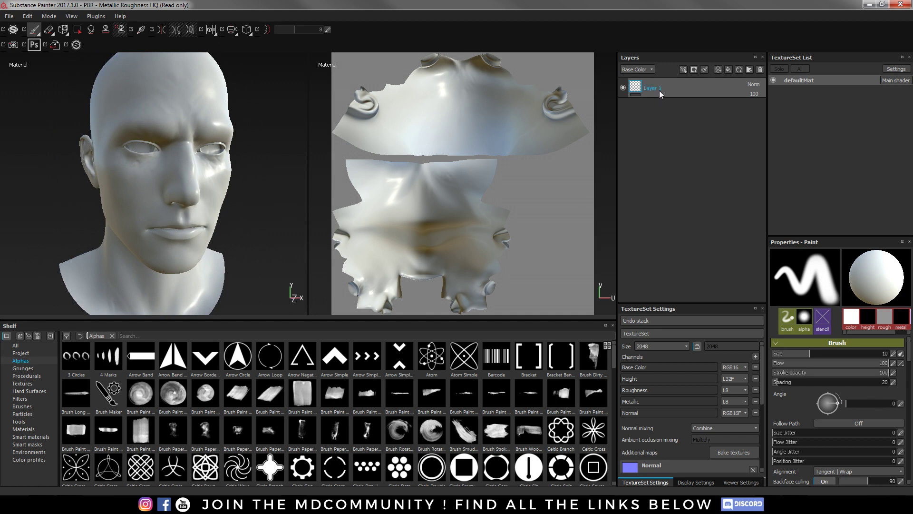
{"action": "key", "text": "Delete"}
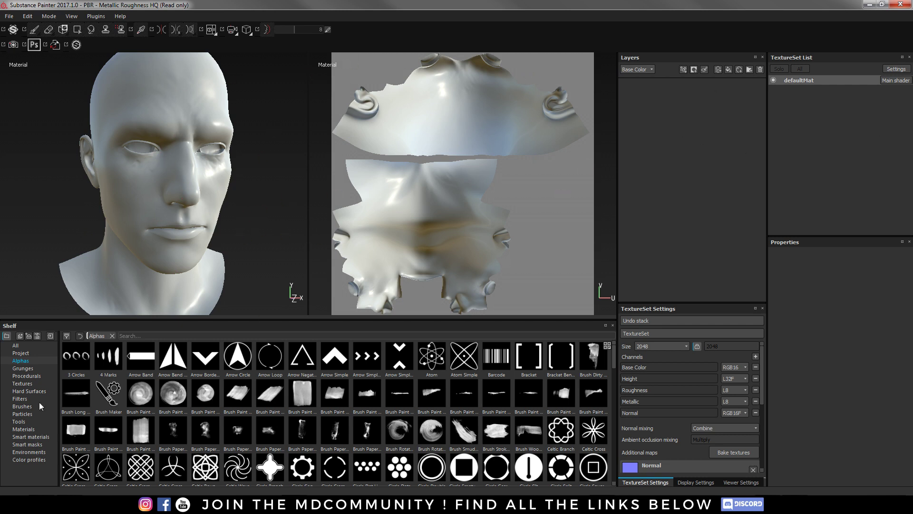
Add the Steel Wear Weapon smart material to the layer stack and collapse its layer group.
{"action": "left_click", "coordinate": [28, 444]}
{"action": "left_click", "coordinate": [30, 436]}
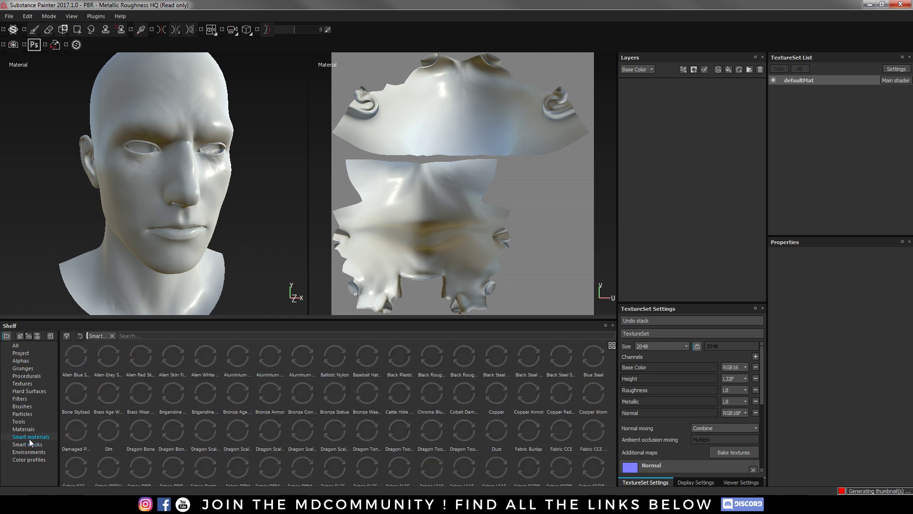
{"action": "left_click_drag", "start_coordinate": [615, 373], "coordinate": [618, 458]}
{"action": "left_click_drag", "start_coordinate": [618, 423], "coordinate": [617, 458]}
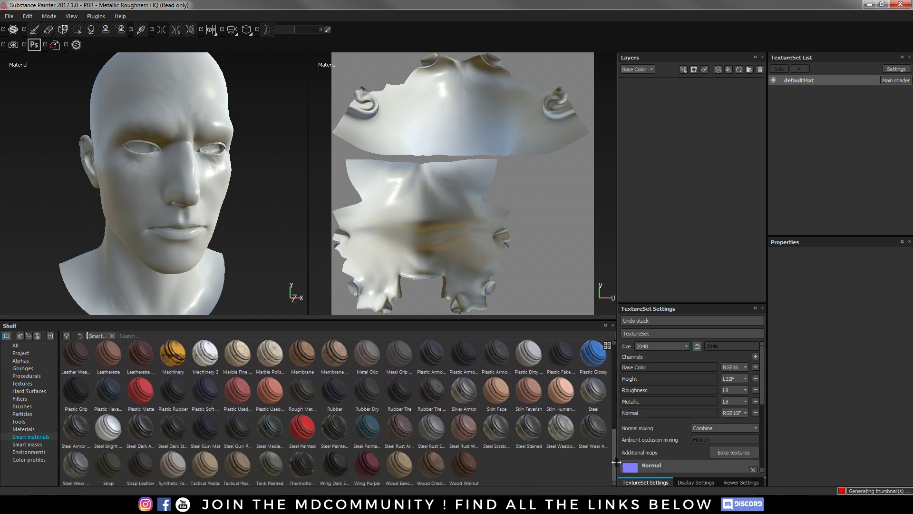
{"action": "left_click_drag", "start_coordinate": [76, 464], "coordinate": [691, 97]}
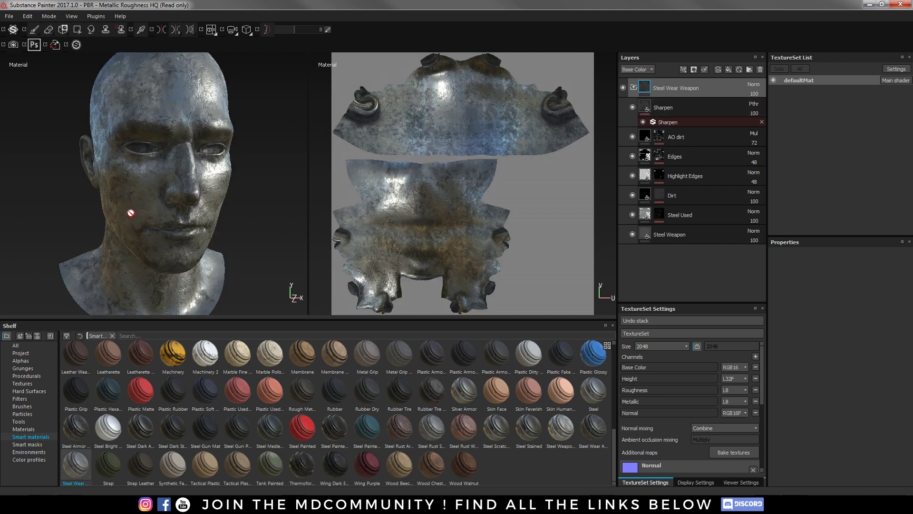
{"action": "left_click", "coordinate": [633, 88]}
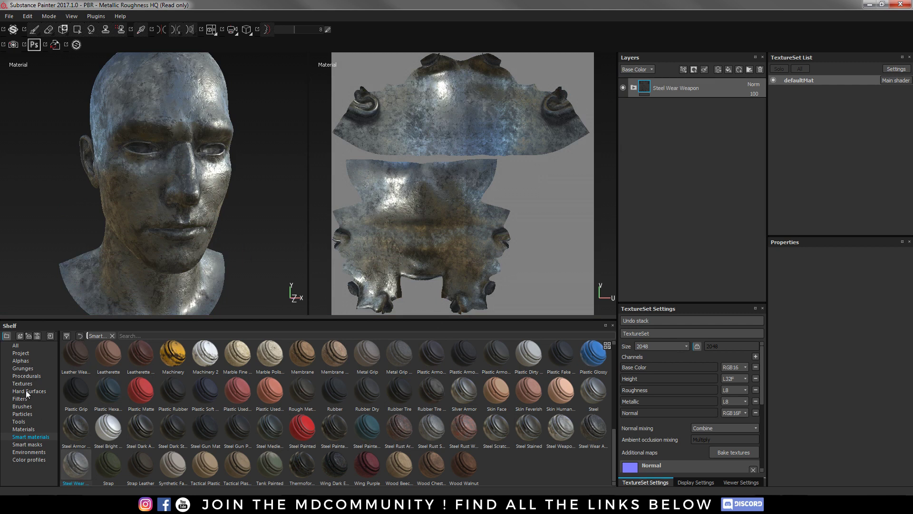
Search the shelf materials for gold and add the Gold material as a layer above Steel Wear Weapon.
{"action": "left_click", "coordinate": [22, 429]}
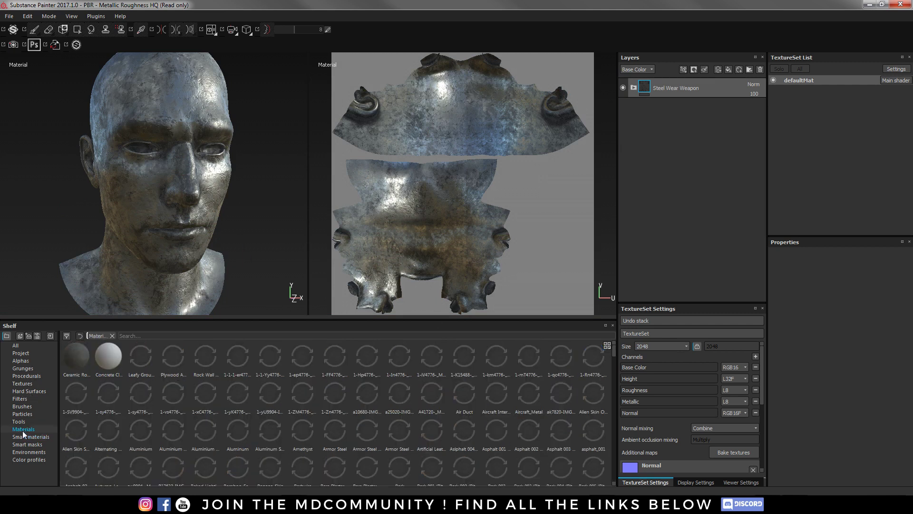
{"action": "left_click", "coordinate": [141, 334]}
{"action": "type", "text": "gold"}
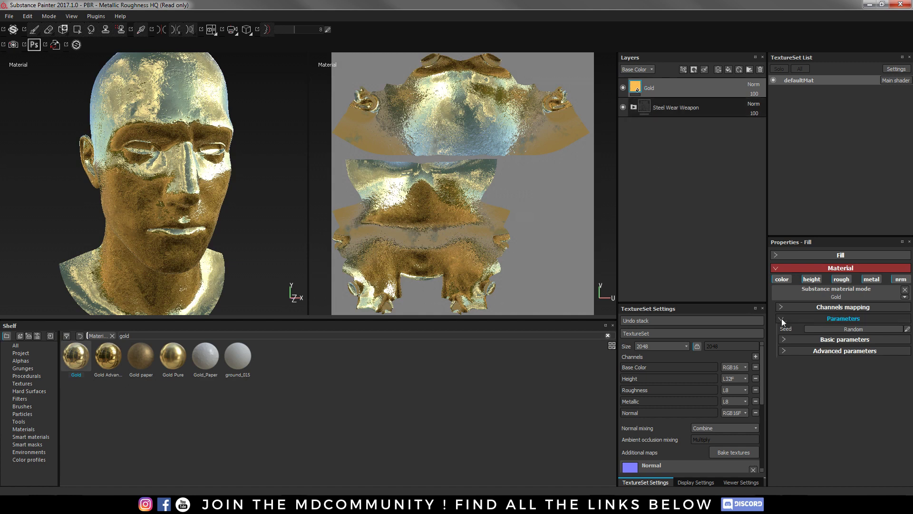
Set the Gold layer's Gold Color to red (R 0.874, G 0.196, B 0.196) and add a black mask to the layer.
{"action": "left_click", "coordinate": [783, 352]}
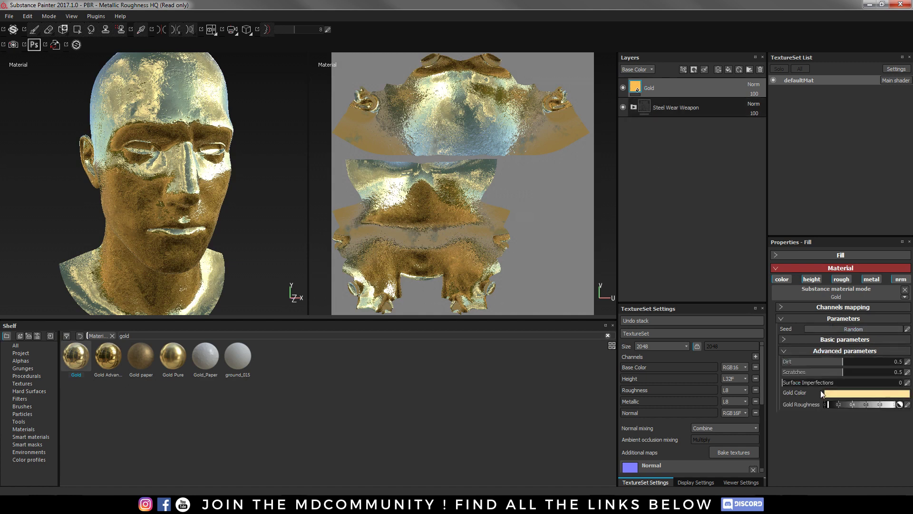
{"action": "left_click", "coordinate": [851, 394]}
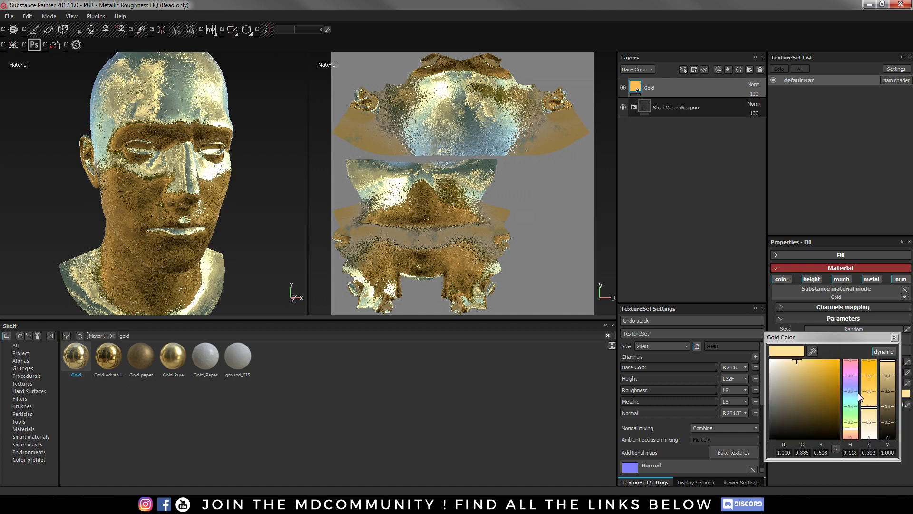
{"action": "left_click_drag", "start_coordinate": [852, 419], "coordinate": [852, 437]}
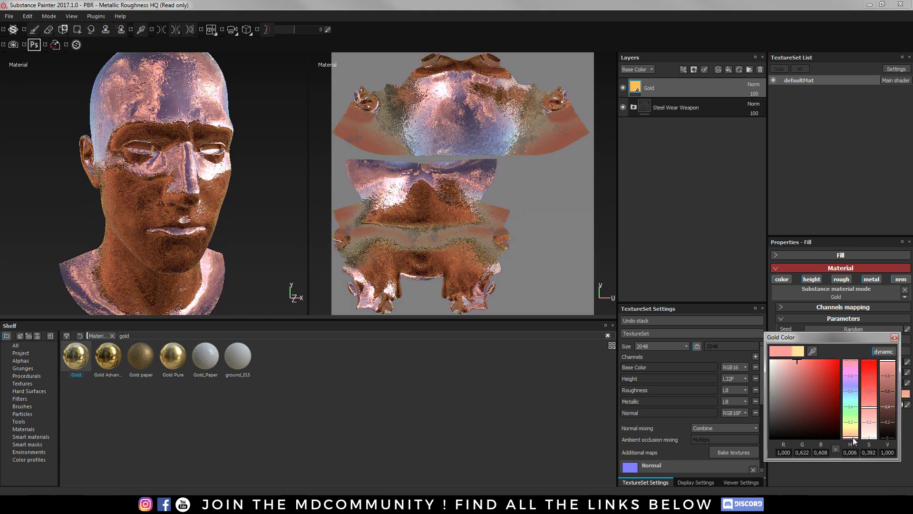
{"action": "mouse_move", "coordinate": [831, 377]}
{"action": "left_mouse_down"}
{"action": "mouse_move", "coordinate": [857, 338]}
{"action": "mouse_move", "coordinate": [815, 356]}
{"action": "mouse_move", "coordinate": [812, 373]}
{"action": "mouse_move", "coordinate": [823, 369]}
{"action": "left_mouse_up"}
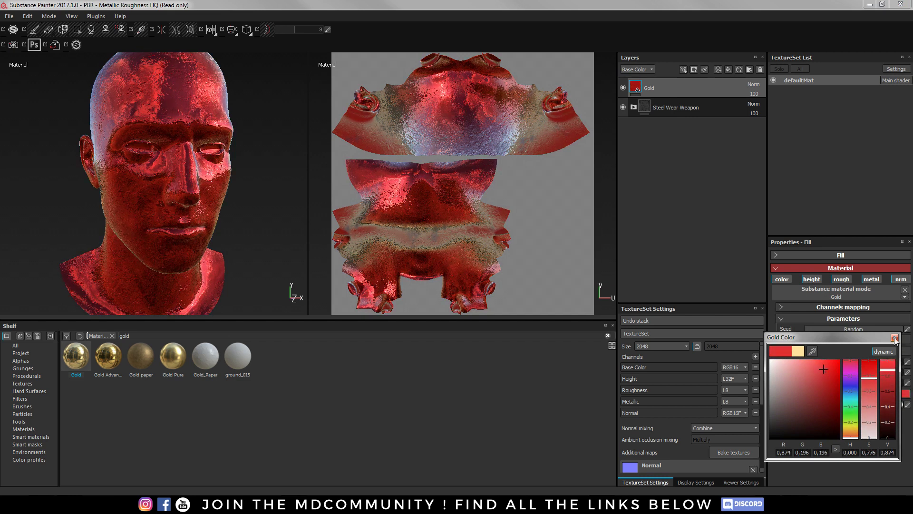
{"action": "left_click", "coordinate": [895, 337]}
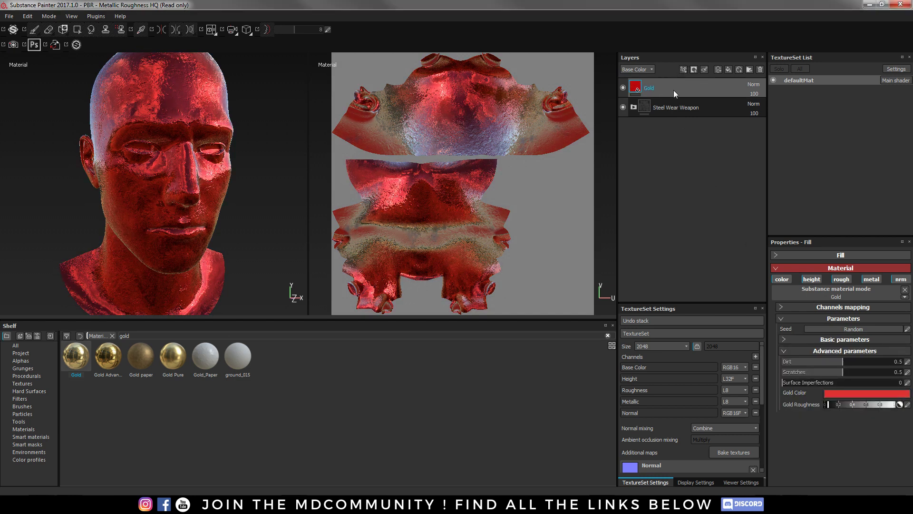
{"action": "left_click", "coordinate": [684, 70]}
{"action": "left_click", "coordinate": [696, 99]}
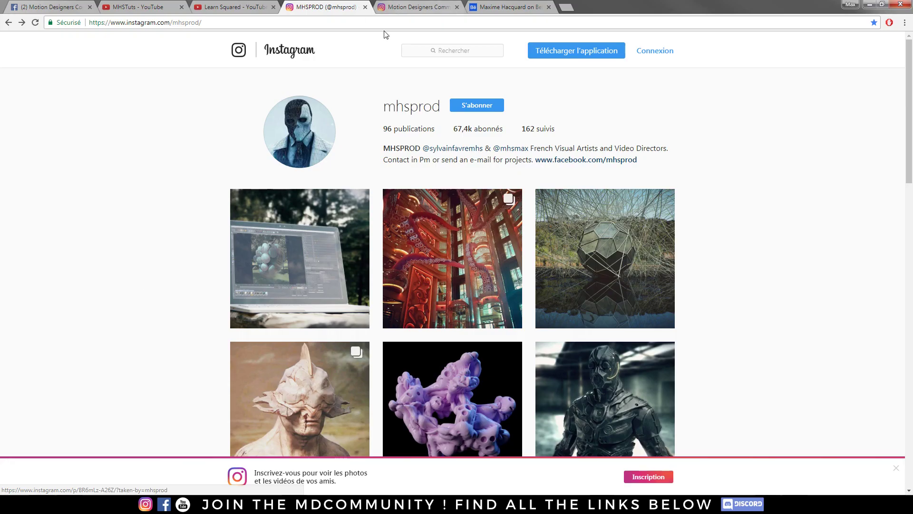
Switch to the browser and look through the mhsprod Instagram gallery, opening the yellow and white robot render post.
{"action": "scroll", "coordinate": [149, 214], "scroll_direction": "down", "scroll_amount": 20}
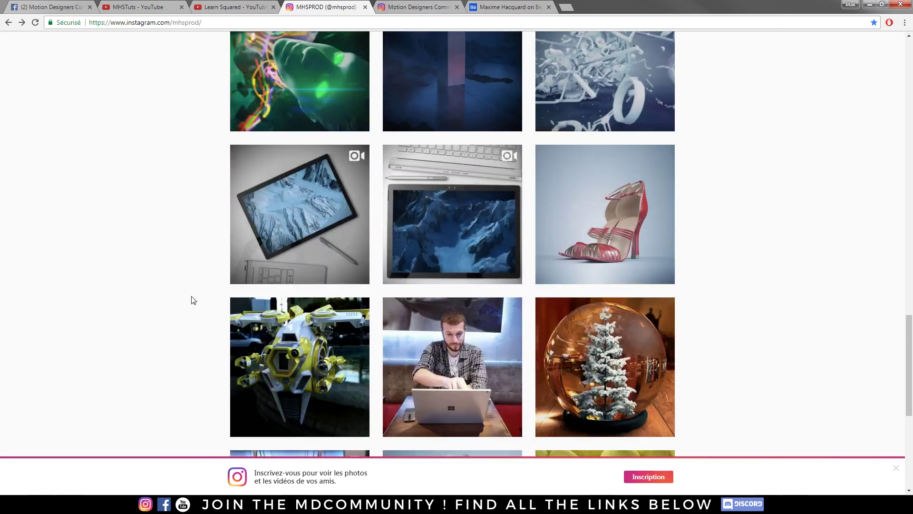
{"action": "scroll", "coordinate": [193, 300], "scroll_direction": "down", "scroll_amount": 3}
{"action": "left_click", "coordinate": [267, 257]}
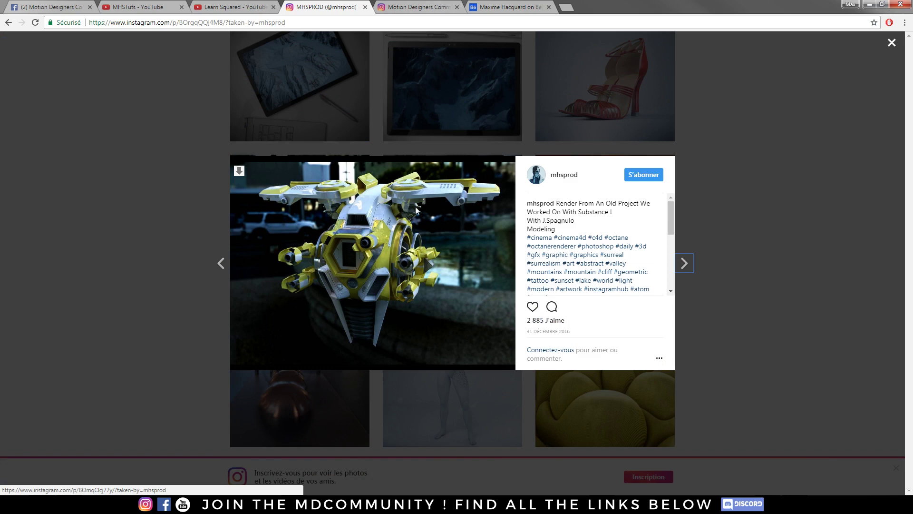
{"action": "left_click", "coordinate": [164, 222]}
{"action": "scroll", "coordinate": [116, 216], "scroll_direction": "up", "scroll_amount": 20}
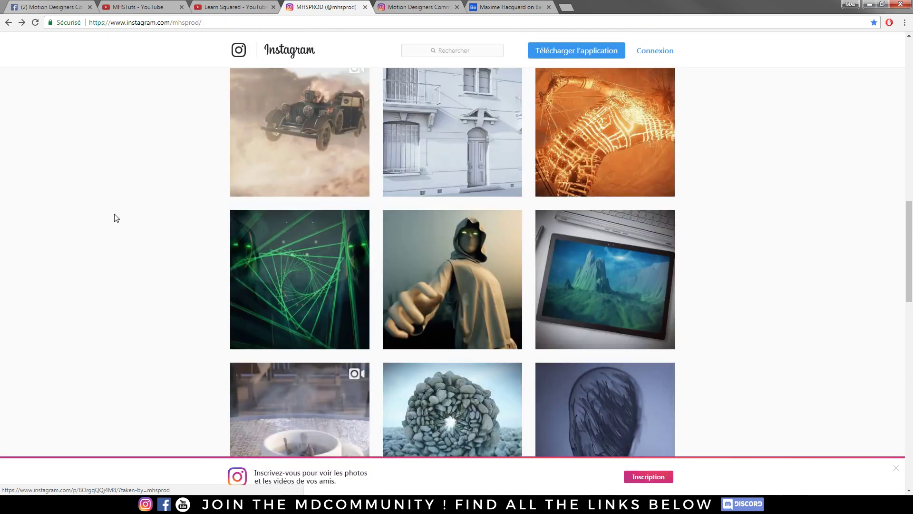
{"action": "scroll", "coordinate": [116, 215], "scroll_direction": "up", "scroll_amount": 5}
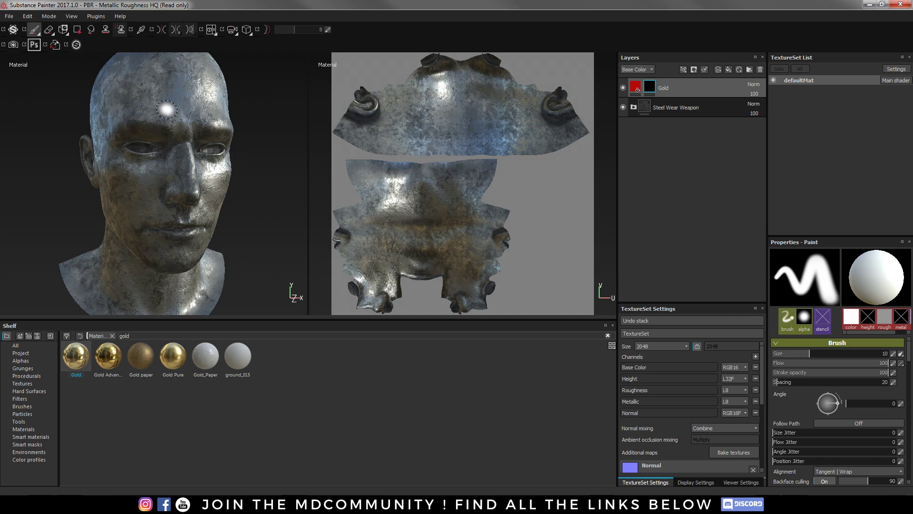
In Substance Painter, choose the overlapping double-triangle alpha, set the brush size to 29.41 and stamp it on the forehead in the Gold layer's mask.
{"action": "mouse_move", "coordinate": [184, 138]}
{"action": "left_mouse_down", "text": "alt"}
{"action": "mouse_move", "coordinate": [185, 154]}
{"action": "mouse_move", "coordinate": [167, 159]}
{"action": "mouse_move", "coordinate": [170, 150]}
{"action": "left_mouse_up", "text": "alt"}
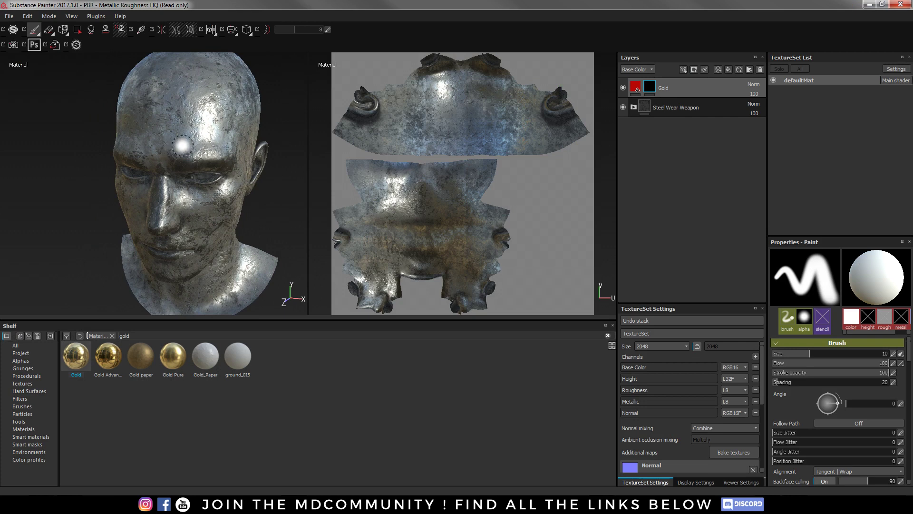
{"action": "left_click", "coordinate": [28, 360]}
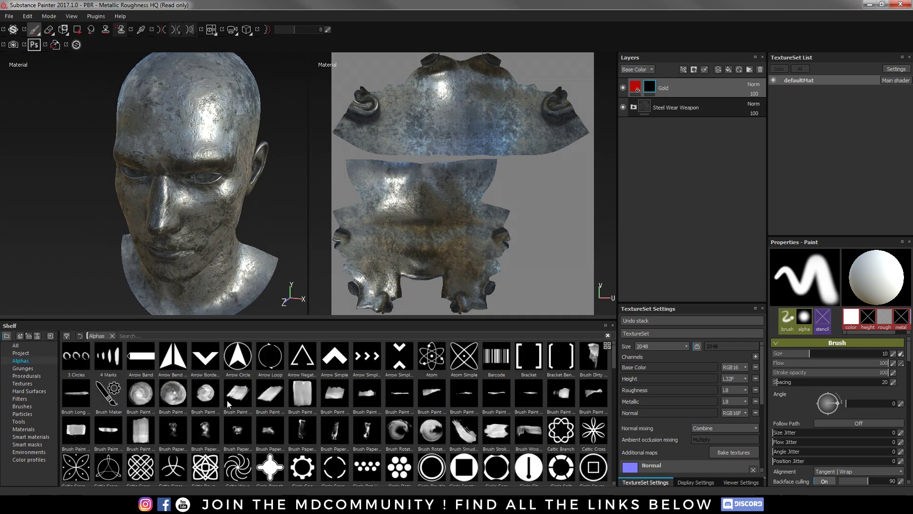
{"action": "scroll", "coordinate": [226, 401], "scroll_direction": "down", "scroll_amount": 10}
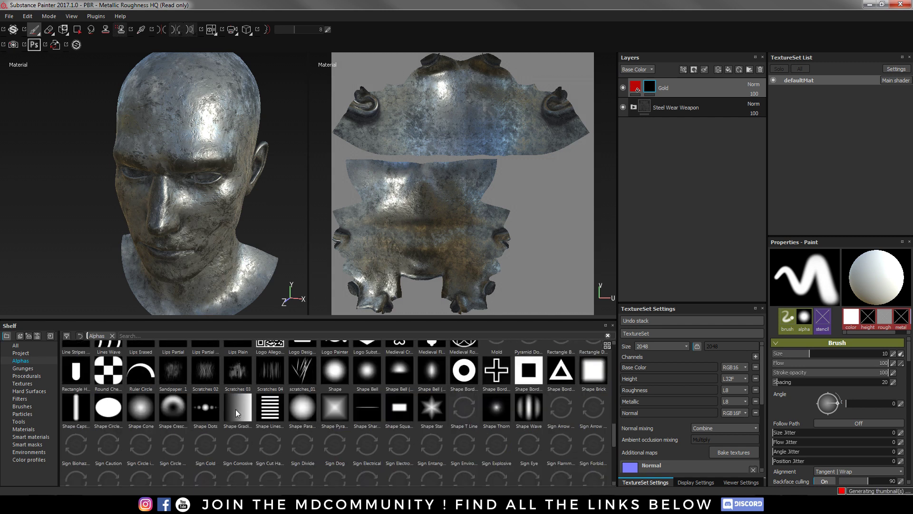
{"action": "scroll", "coordinate": [235, 409], "scroll_direction": "down", "scroll_amount": 10}
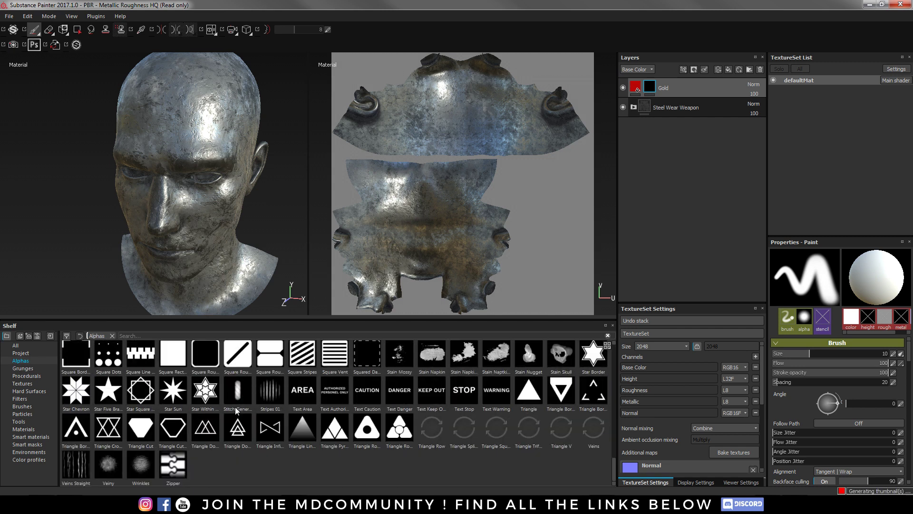
{"action": "left_click", "coordinate": [237, 430]}
{"action": "mouse_move", "coordinate": [167, 169]}
{"action": "left_mouse_down", "text": "alt"}
{"action": "mouse_move", "coordinate": [196, 123]}
{"action": "mouse_move", "coordinate": [164, 133]}
{"action": "left_mouse_up", "text": "alt"}
{"action": "right_click_drag", "start_coordinate": [157, 136], "coordinate": [157, 136], "text": "ctrl"}
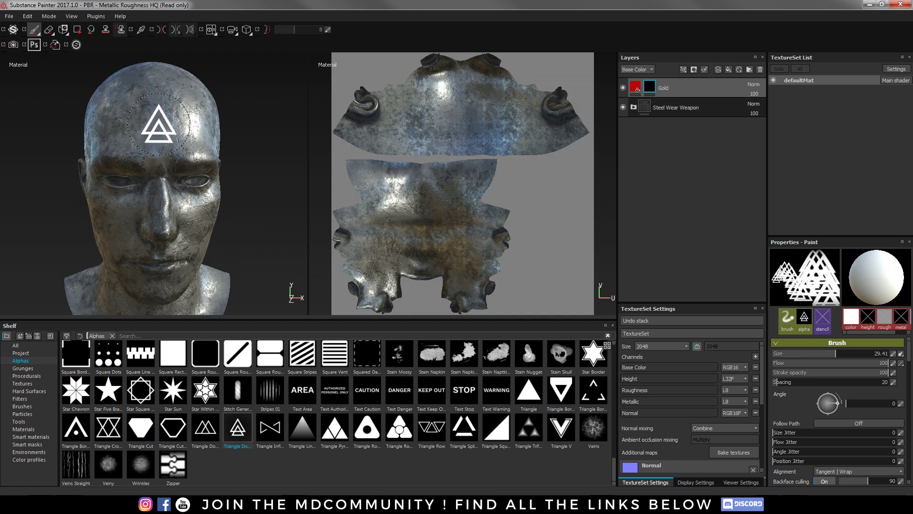
{"action": "left_click_drag", "start_coordinate": [193, 170], "coordinate": [157, 132], "text": "alt"}
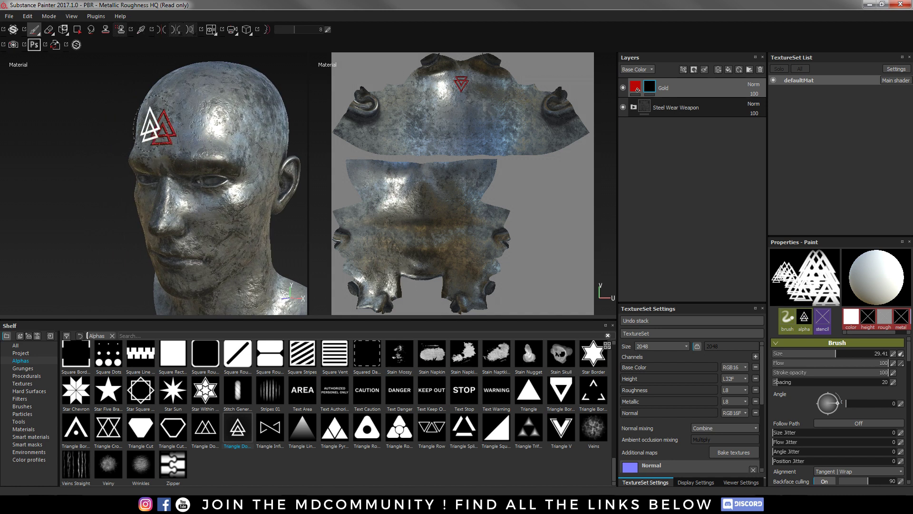
Examine the red triangle symbol on the forehead up close and from a distance.
{"action": "scroll", "coordinate": [157, 132], "scroll_direction": "up", "scroll_amount": 8}
{"action": "left_click_drag", "start_coordinate": [229, 191], "coordinate": [280, 156], "text": "alt"}
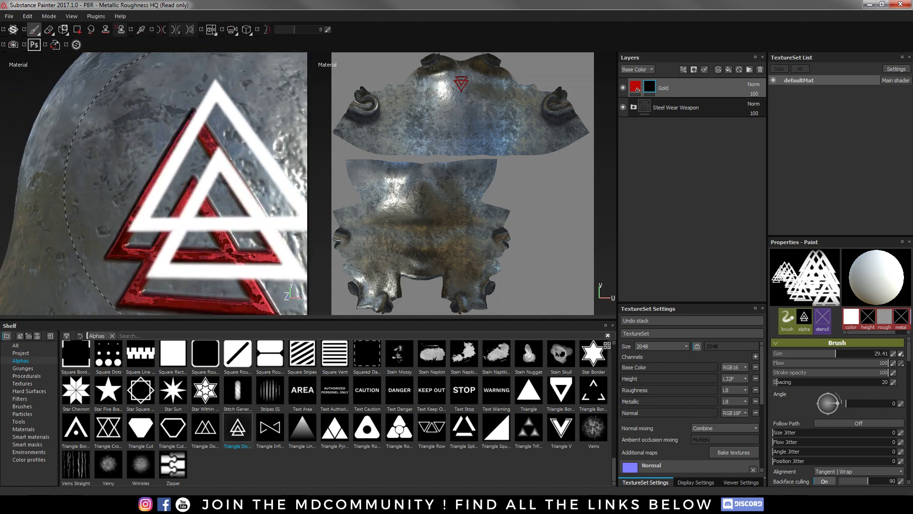
{"action": "middle_click_drag", "start_coordinate": [238, 179], "coordinate": [91, 146], "text": "alt"}
{"action": "scroll", "coordinate": [91, 146], "scroll_direction": "down", "scroll_amount": 8}
{"action": "mouse_move", "coordinate": [91, 146]}
{"action": "left_mouse_down", "text": "alt"}
{"action": "mouse_move", "coordinate": [170, 211]}
{"action": "mouse_move", "coordinate": [148, 202]}
{"action": "mouse_move", "coordinate": [161, 164]}
{"action": "mouse_move", "coordinate": [138, 172]}
{"action": "mouse_move", "coordinate": [104, 205]}
{"action": "mouse_move", "coordinate": [182, 233]}
{"action": "mouse_move", "coordinate": [154, 210]}
{"action": "left_mouse_up", "text": "alt"}
{"action": "scroll", "coordinate": [161, 143], "scroll_direction": "down", "scroll_amount": 8}
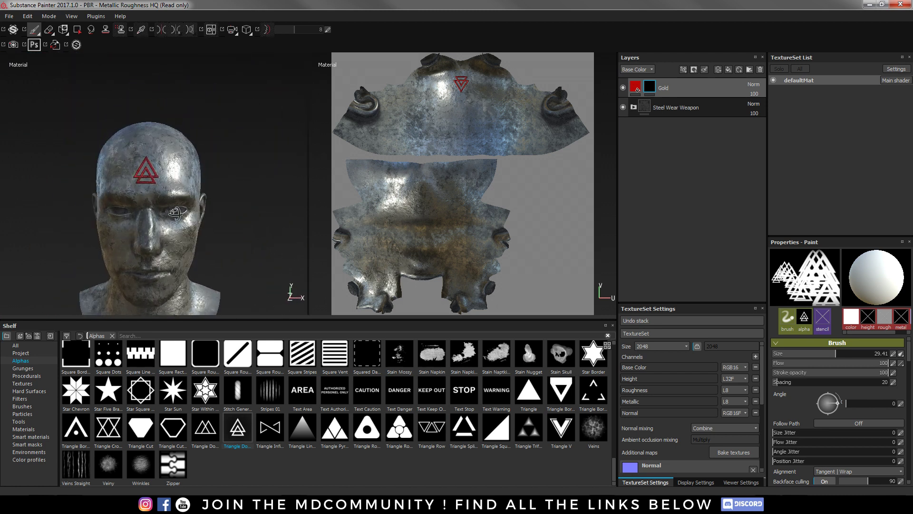
{"action": "scroll", "coordinate": [157, 206], "scroll_direction": "up", "scroll_amount": 6}
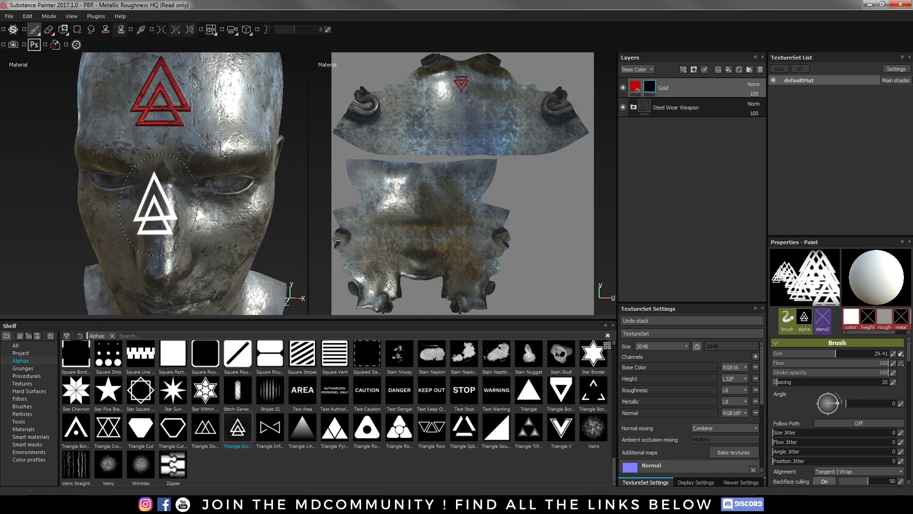
{"action": "scroll", "coordinate": [157, 206], "scroll_direction": "down", "scroll_amount": 6}
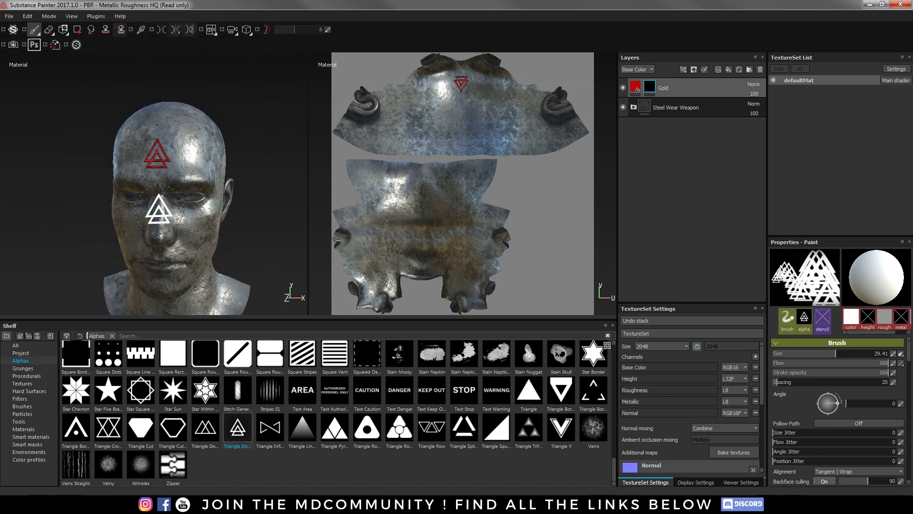
{"action": "left_click_drag", "start_coordinate": [142, 222], "coordinate": [140, 229], "text": "alt"}
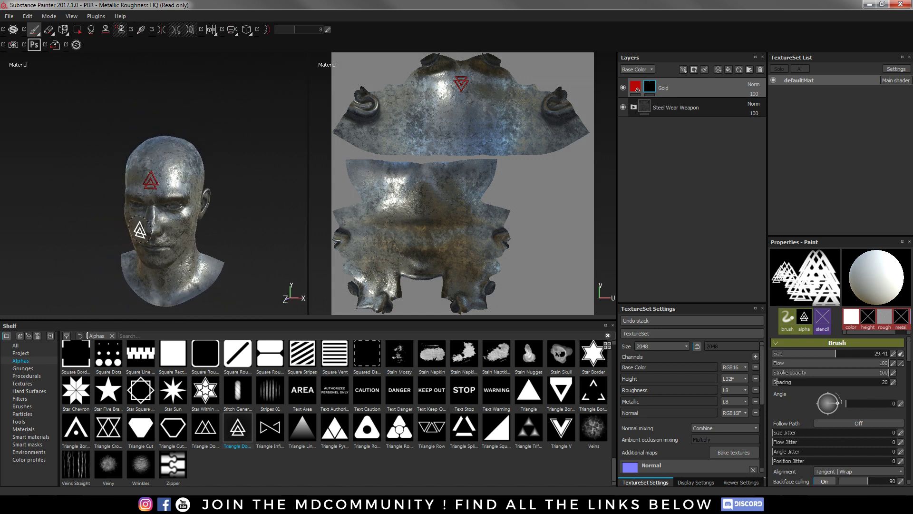
Set the texture set size to 4096 and inspect the cheek's surface detail and the red forehead symbol up close.
{"action": "scroll", "coordinate": [139, 230], "scroll_direction": "up", "scroll_amount": 5}
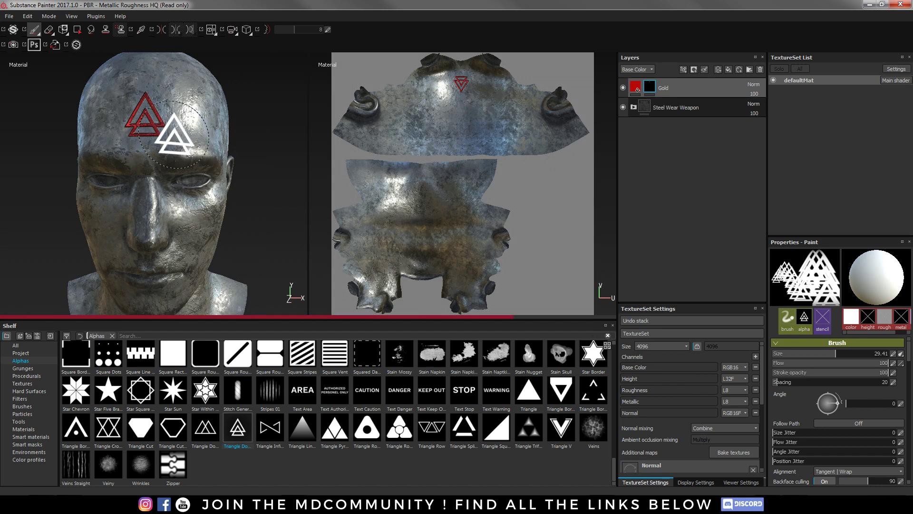
{"action": "left_click_drag", "start_coordinate": [188, 124], "coordinate": [181, 187], "text": "alt"}
{"action": "right_click_drag", "start_coordinate": [182, 187], "coordinate": [191, 224], "text": "alt"}
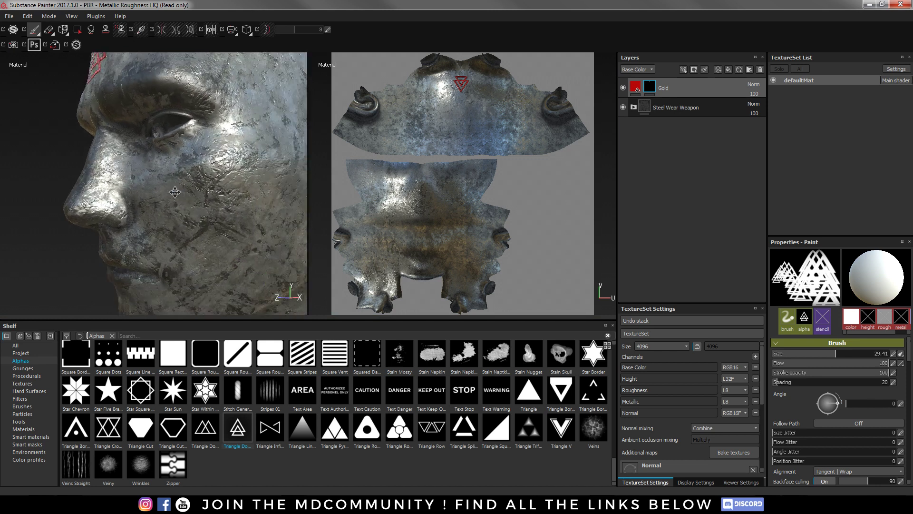
{"action": "middle_click_drag", "start_coordinate": [191, 224], "coordinate": [157, 218], "text": "alt"}
{"action": "mouse_move", "coordinate": [167, 209]}
{"action": "right_mouse_down", "text": "alt"}
{"action": "mouse_move", "coordinate": [171, 157]}
{"action": "mouse_move", "coordinate": [190, 295]}
{"action": "mouse_move", "coordinate": [183, 285]}
{"action": "right_mouse_up", "text": "alt"}
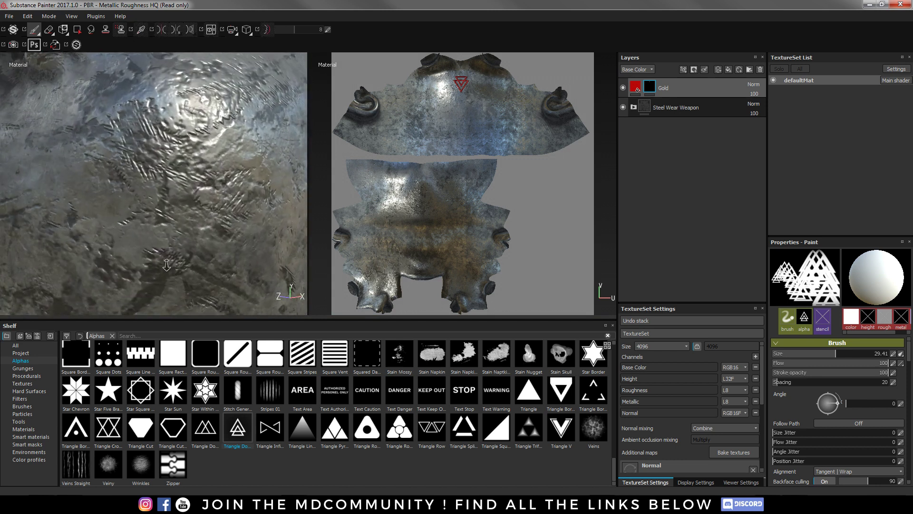
{"action": "mouse_move", "coordinate": [183, 285]}
{"action": "left_mouse_down", "text": "alt"}
{"action": "mouse_move", "coordinate": [192, 195]}
{"action": "mouse_move", "coordinate": [162, 214]}
{"action": "mouse_move", "coordinate": [126, 199]}
{"action": "mouse_move", "coordinate": [106, 171]}
{"action": "mouse_move", "coordinate": [214, 195]}
{"action": "mouse_move", "coordinate": [157, 221]}
{"action": "left_mouse_up", "text": "alt"}
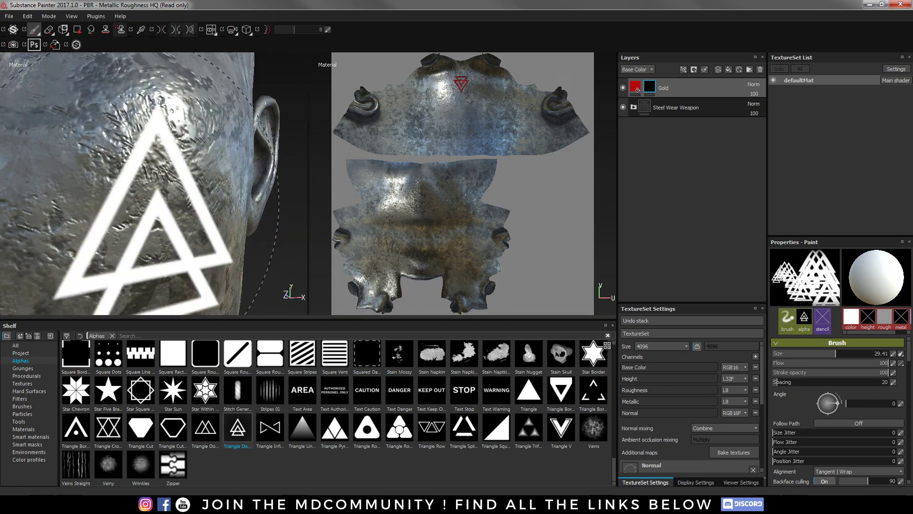
{"action": "middle_click_drag", "start_coordinate": [144, 202], "coordinate": [174, 257], "text": "alt"}
{"action": "right_click_drag", "start_coordinate": [174, 257], "coordinate": [219, 228], "text": "alt"}
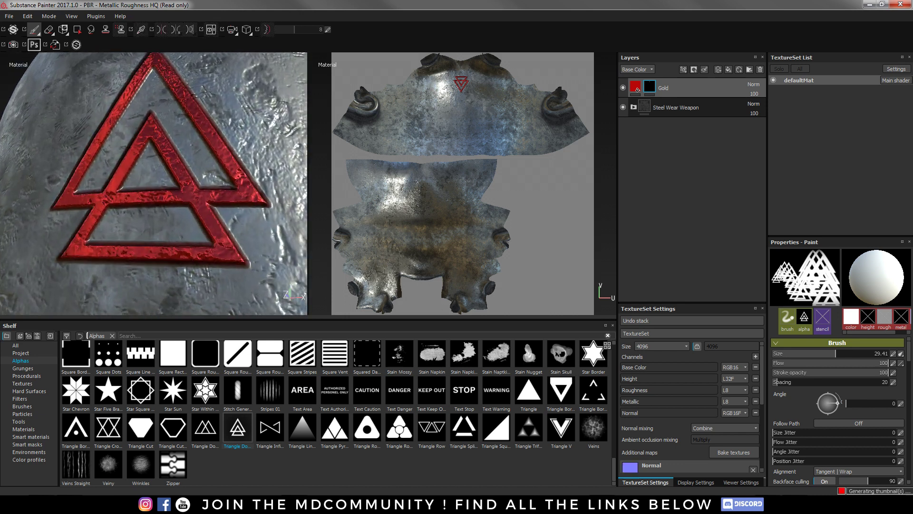
{"action": "scroll", "coordinate": [157, 200], "scroll_direction": "down", "scroll_amount": 10}
{"action": "mouse_move", "coordinate": [157, 199]}
{"action": "left_mouse_down", "text": "alt"}
{"action": "mouse_move", "coordinate": [169, 122]}
{"action": "mouse_move", "coordinate": [198, 212]}
{"action": "mouse_move", "coordinate": [181, 198]}
{"action": "mouse_move", "coordinate": [159, 204]}
{"action": "left_mouse_up", "text": "alt"}
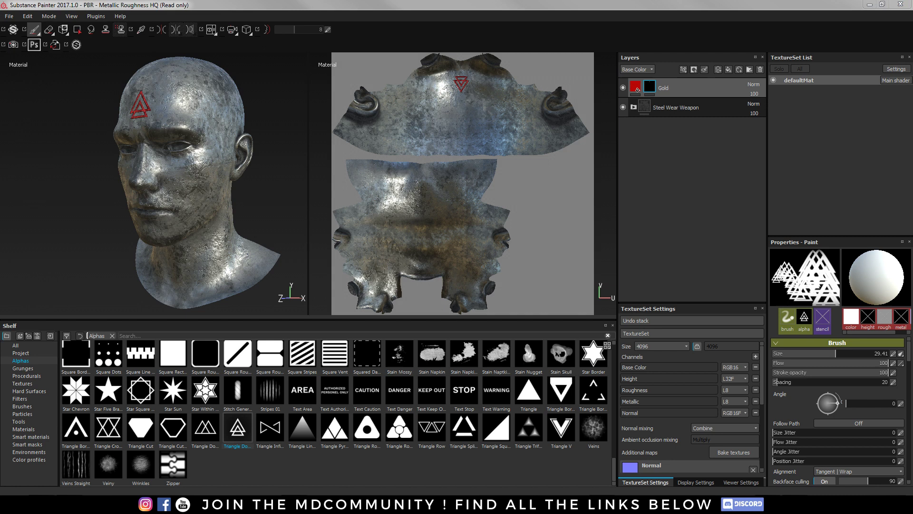
Switch to the Head folder in the file explorer and go through the exported Basecolor, Height, Normal, Roughness and Metallic maps.
{"action": "left_click_drag", "start_coordinate": [250, 140], "coordinate": [280, 106]}
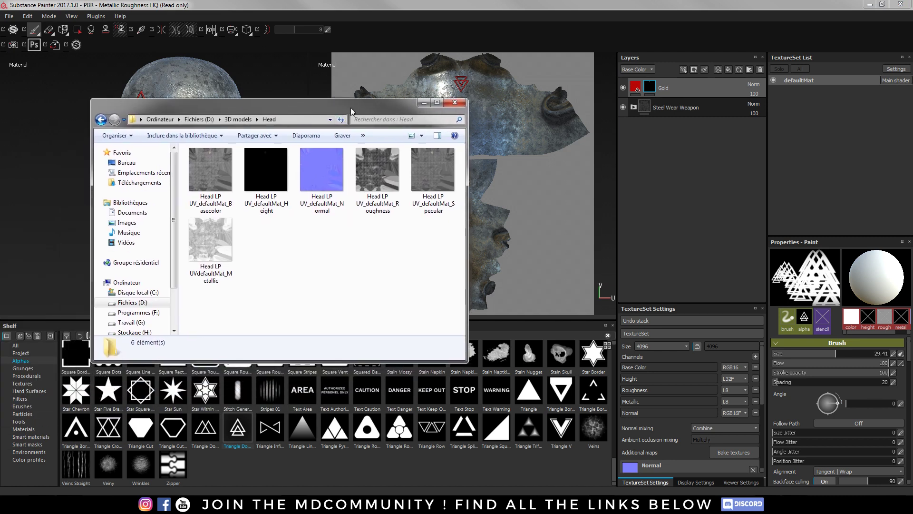
{"action": "left_click", "coordinate": [216, 189]}
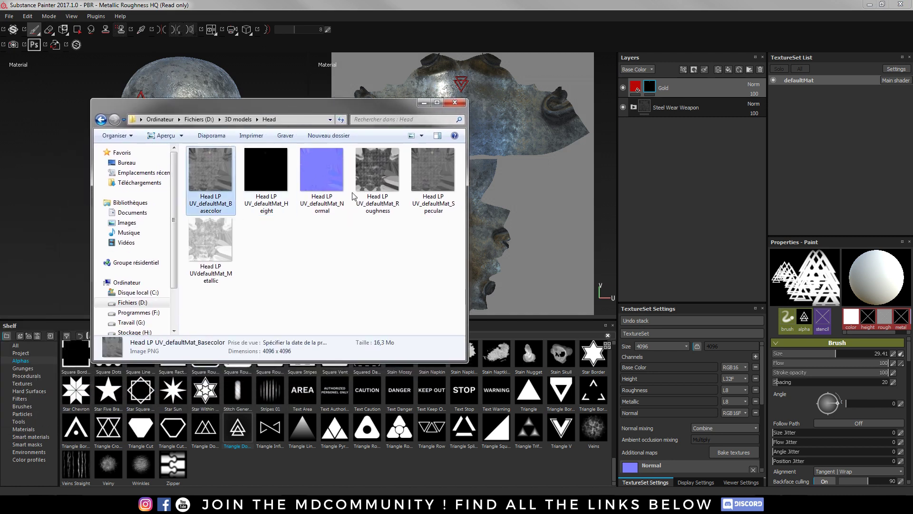
{"action": "left_click", "coordinate": [333, 176]}
{"action": "left_click", "coordinate": [368, 185]}
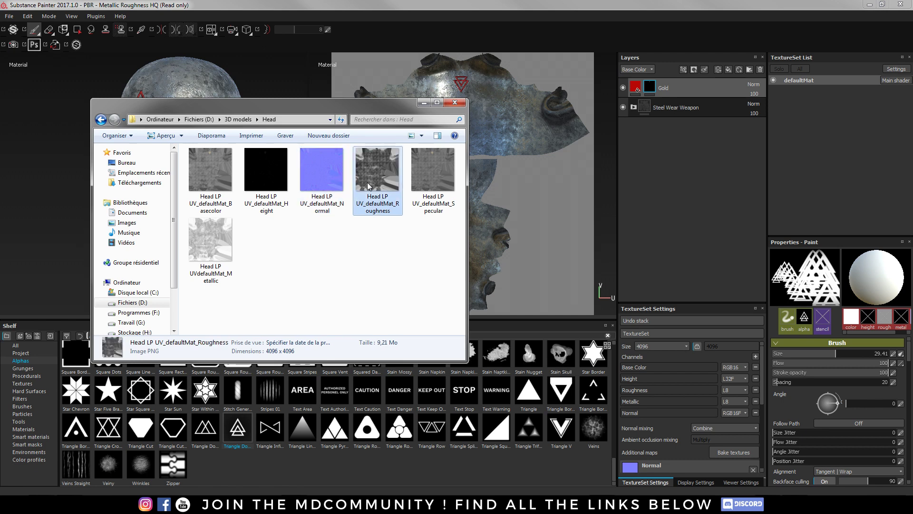
{"action": "left_click", "coordinate": [195, 241]}
{"action": "left_click", "coordinate": [196, 170]}
{"action": "left_click", "coordinate": [261, 167]}
{"action": "left_click", "coordinate": [376, 171]}
{"action": "left_click", "coordinate": [210, 240]}
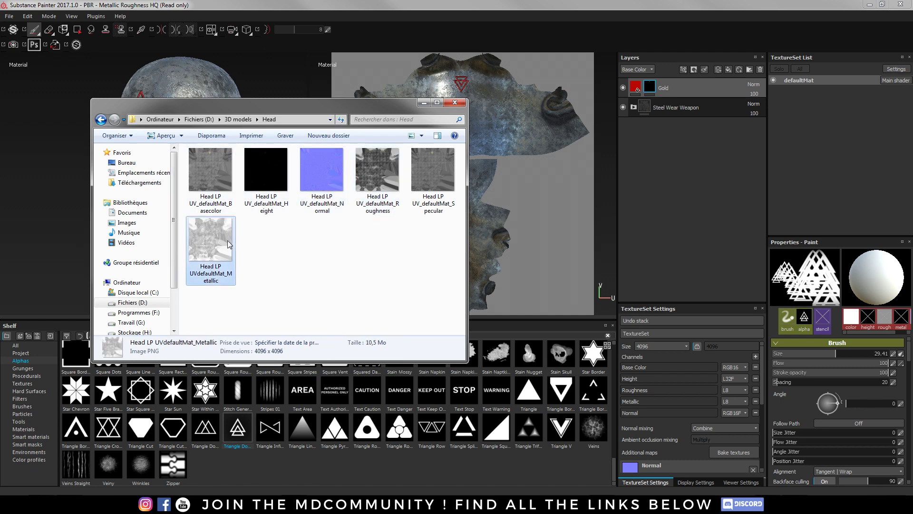
{"action": "left_click", "coordinate": [221, 161]}
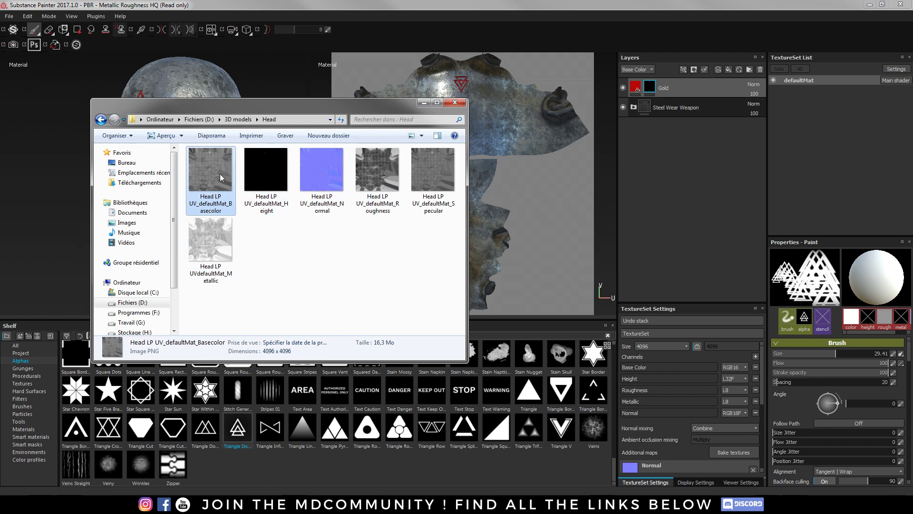
{"action": "left_click", "coordinate": [335, 186]}
{"action": "left_click", "coordinate": [382, 190]}
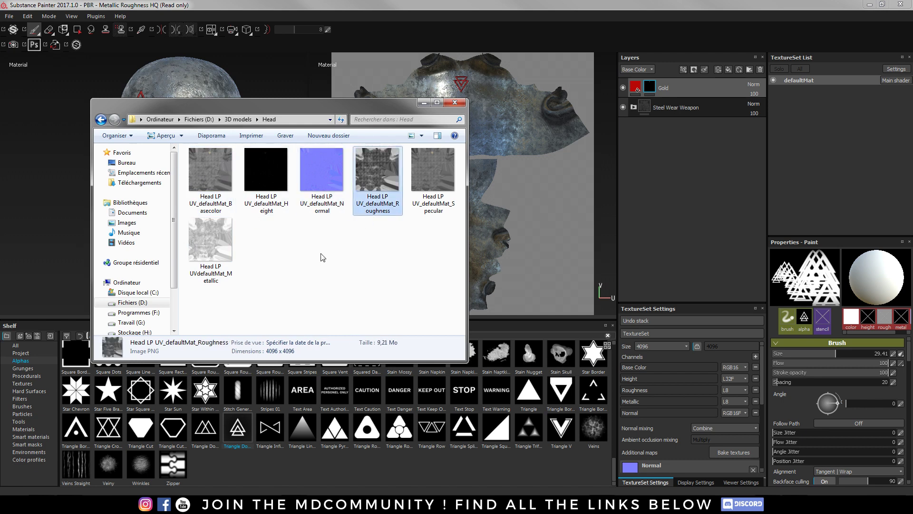
Review the exported Metallic, Height and Specular maps in the Head folder, and close the file explorer.
{"action": "left_click", "coordinate": [189, 239]}
{"action": "left_click_drag", "start_coordinate": [240, 110], "coordinate": [481, 142]}
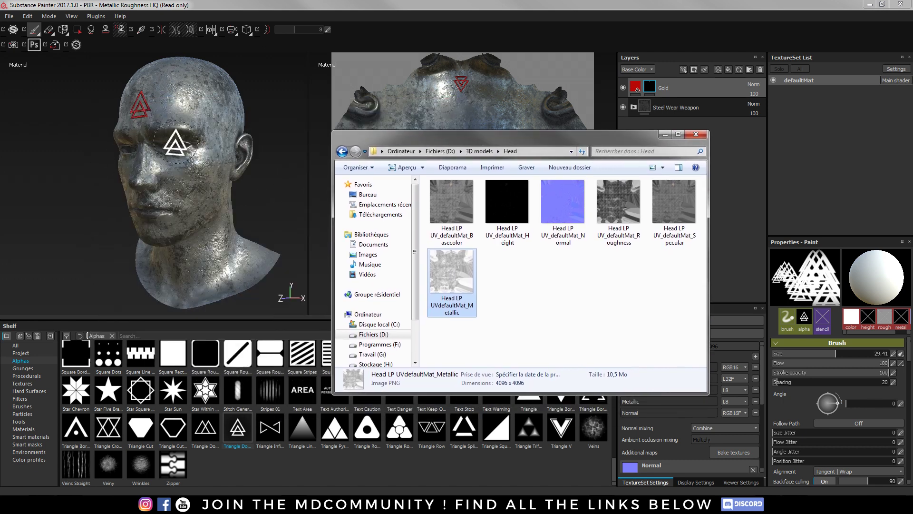
{"action": "left_click_drag", "start_coordinate": [438, 141], "coordinate": [344, 112]}
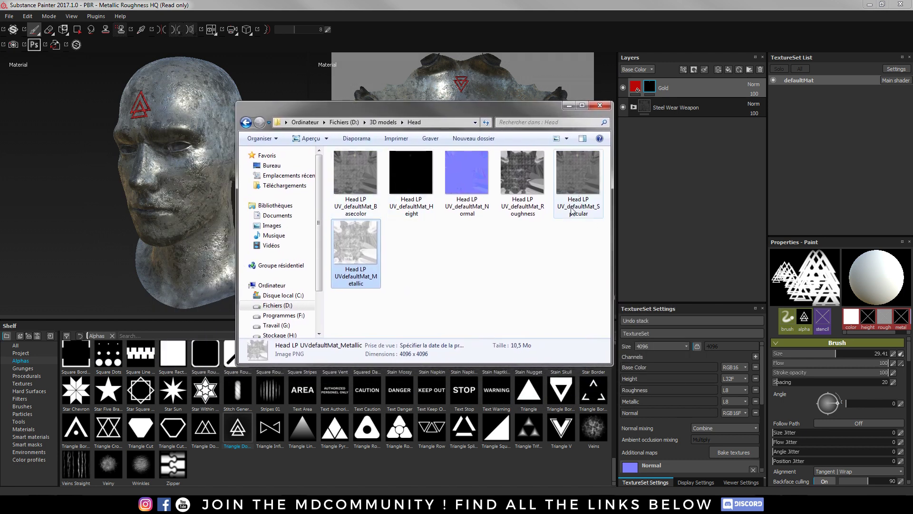
{"action": "left_click", "coordinate": [421, 220]}
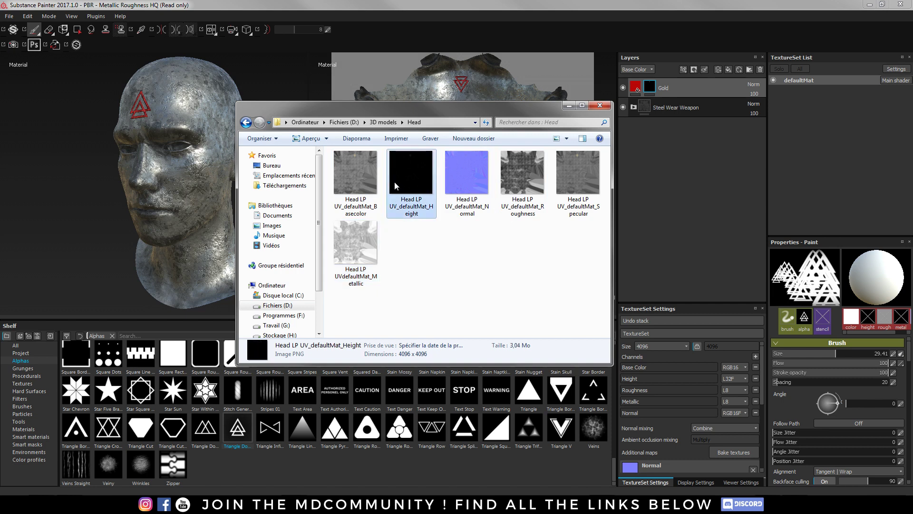
{"action": "left_click", "coordinate": [579, 209]}
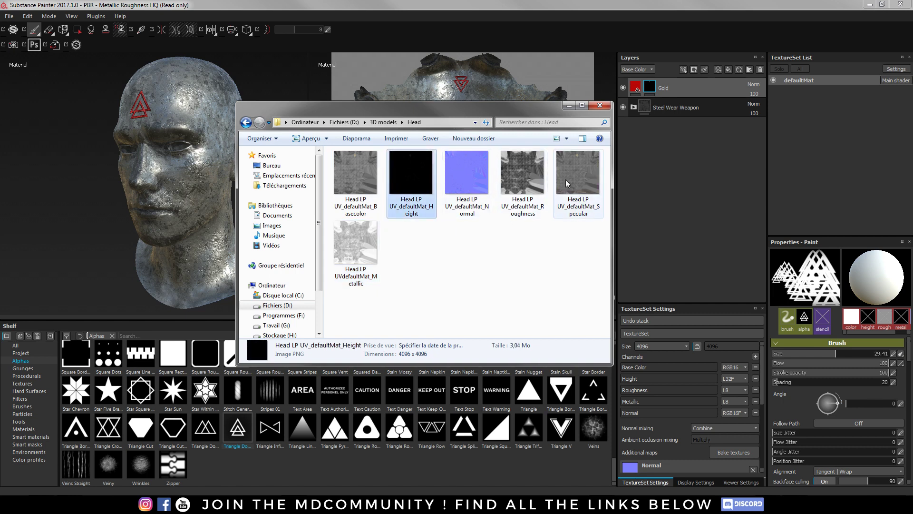
{"action": "left_click", "coordinate": [405, 184]}
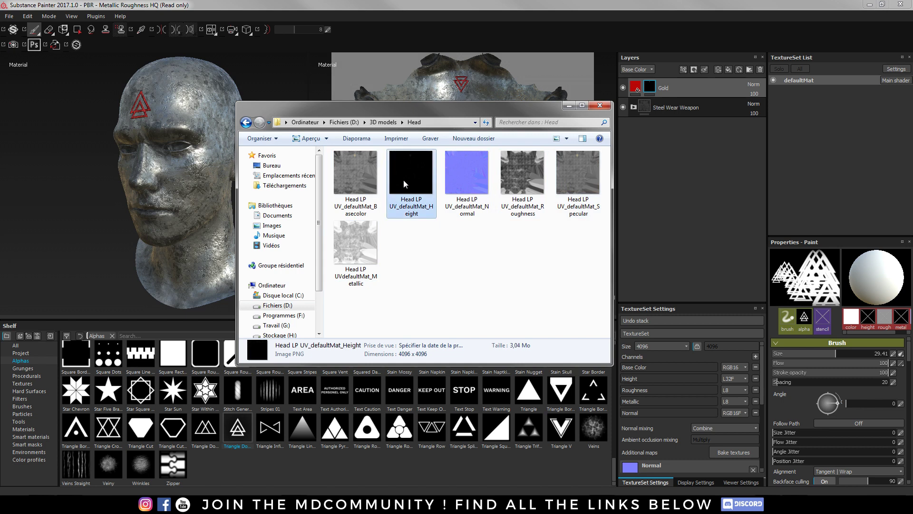
{"action": "left_click", "coordinate": [600, 106]}
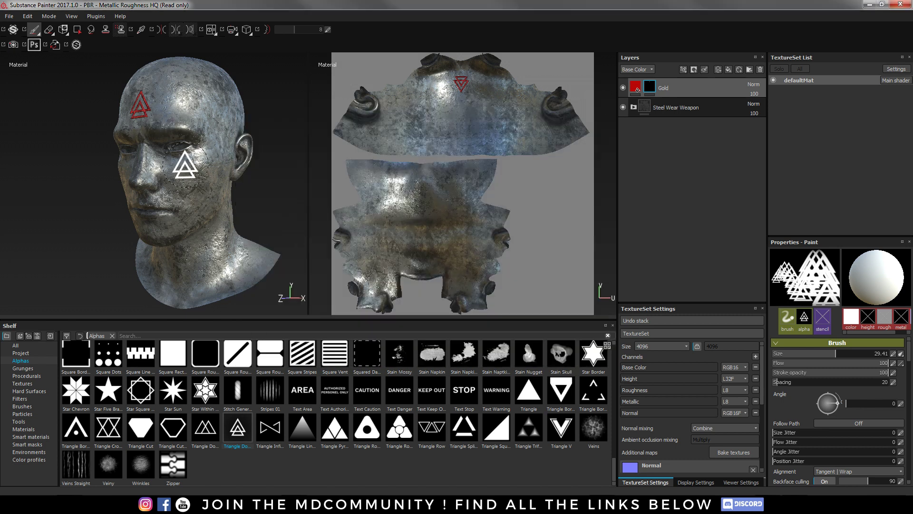
Start a texture export and set its output format to 16-bit png.
{"action": "left_click", "coordinate": [8, 16]}
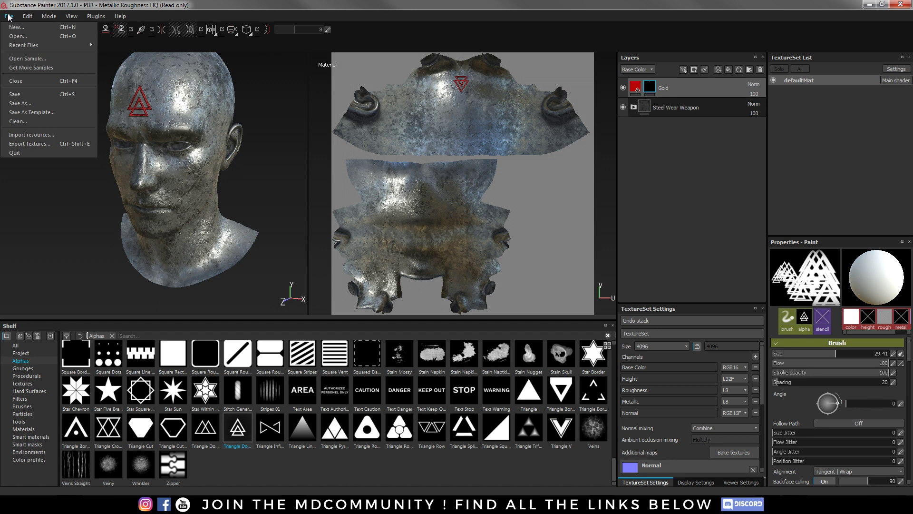
{"action": "left_click", "coordinate": [40, 143]}
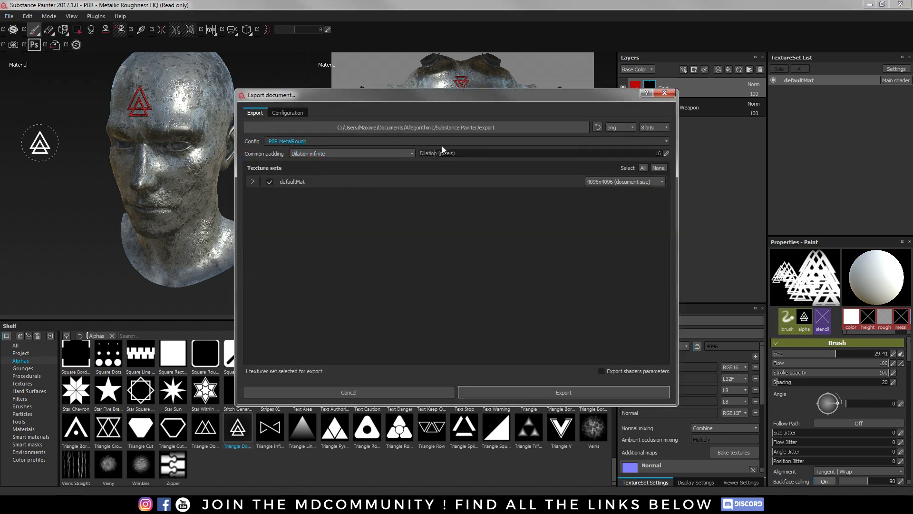
{"action": "left_click", "coordinate": [615, 127]}
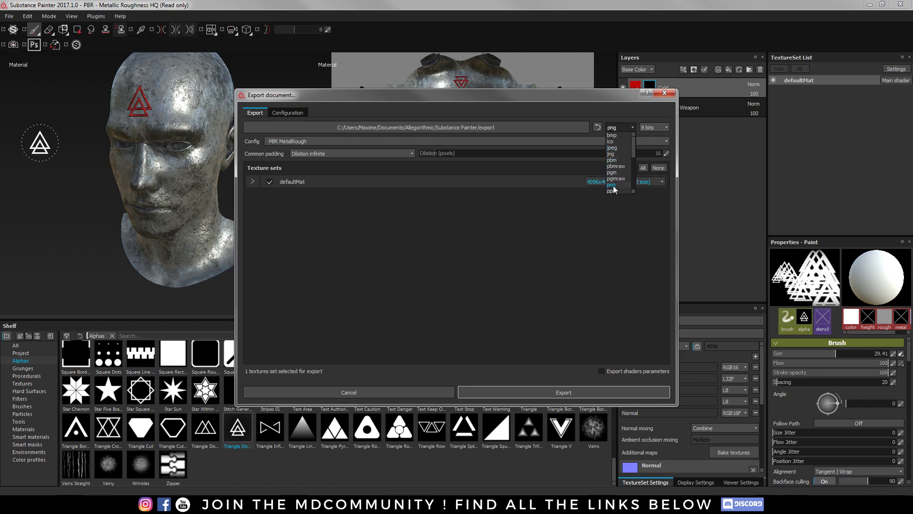
{"action": "left_click", "coordinate": [614, 189]}
{"action": "left_click", "coordinate": [651, 129]}
{"action": "left_click", "coordinate": [649, 142]}
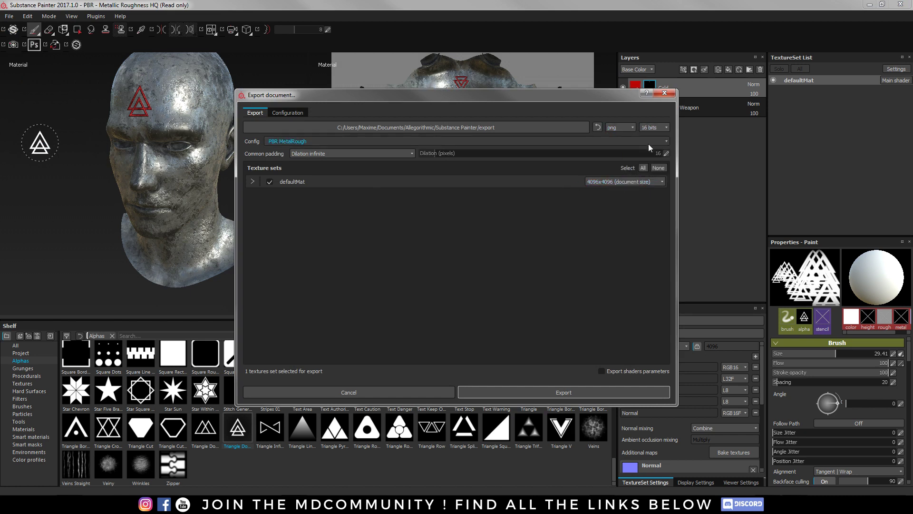
{"action": "left_click", "coordinate": [621, 127]}
{"action": "left_click", "coordinate": [566, 208]}
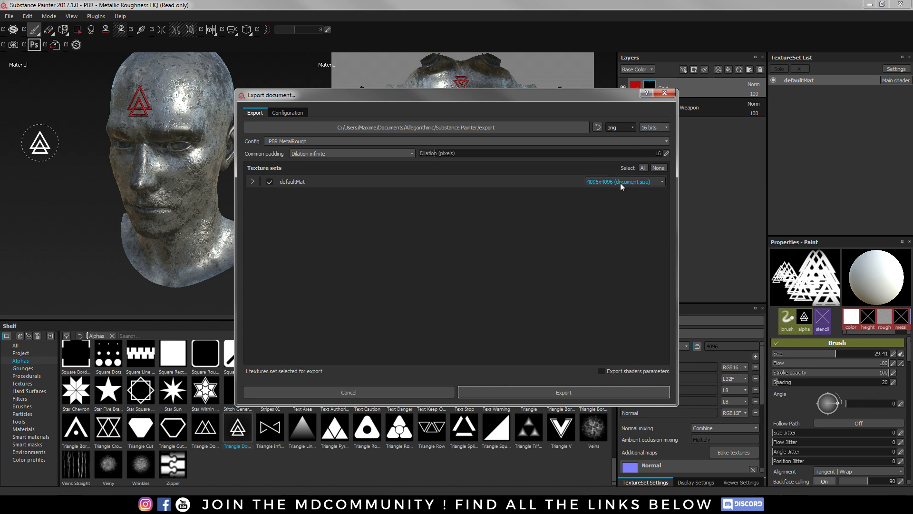
Browse to the 3D models folder on Fichiers (D:) for the export destination and enlarge the folder selection window.
{"action": "left_click", "coordinate": [596, 127]}
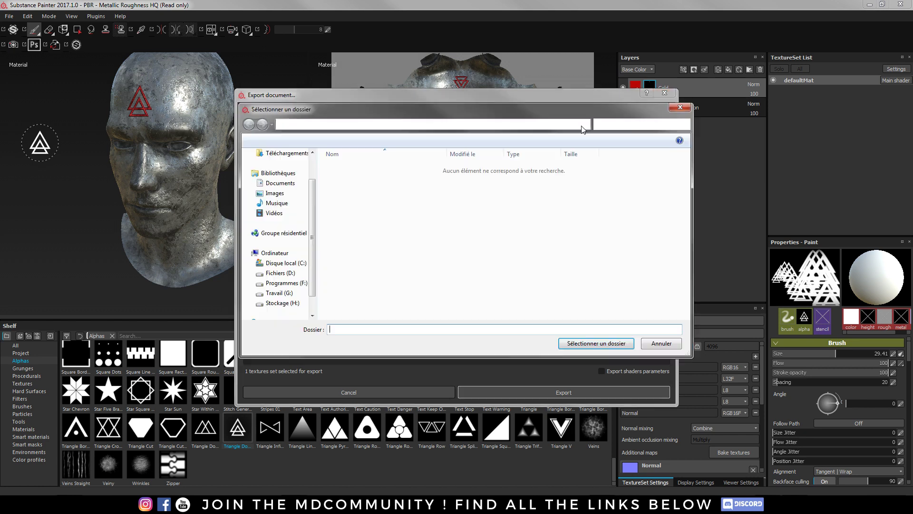
{"action": "left_click", "coordinate": [425, 124]}
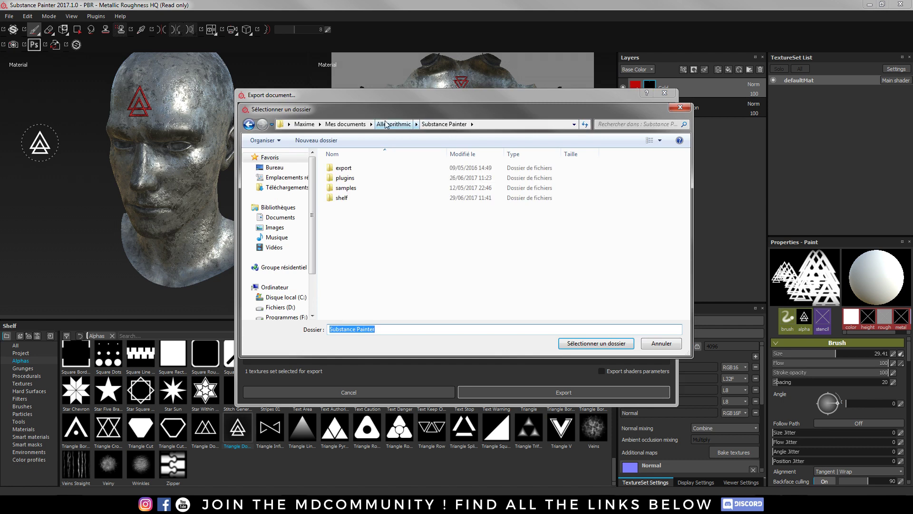
{"action": "left_click", "coordinate": [281, 307]}
{"action": "left_click_drag", "start_coordinate": [381, 114], "coordinate": [269, 81]}
{"action": "double_click", "coordinate": [247, 145]}
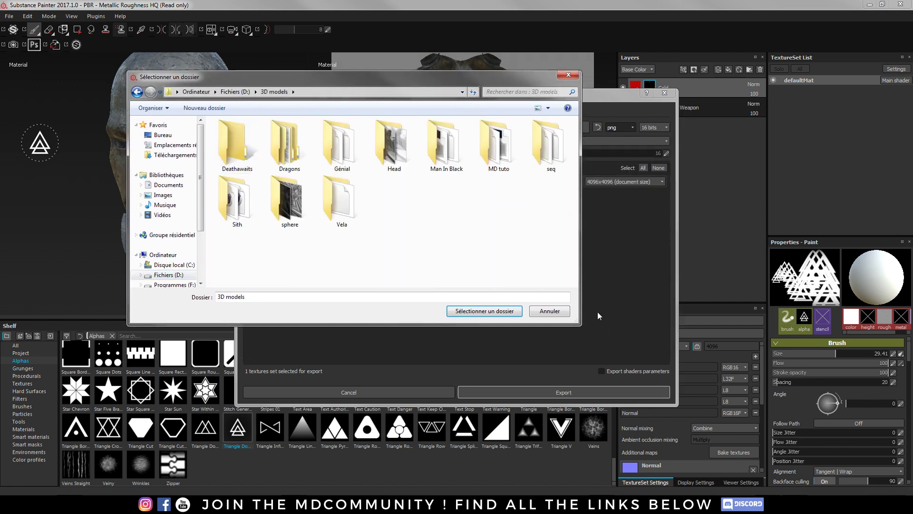
{"action": "left_click_drag", "start_coordinate": [584, 332], "coordinate": [615, 366]}
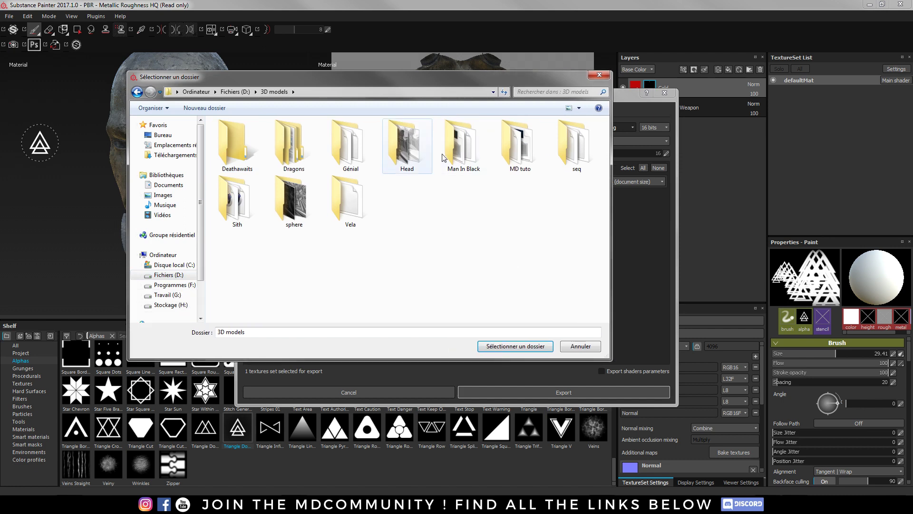
Create a folder named headtutorial inside 3D models and choose it as the export destination.
{"action": "right_click", "coordinate": [392, 214]}
{"action": "mouse_move", "coordinate": [475, 312]}
{"action": "left_click", "coordinate": [511, 313]}
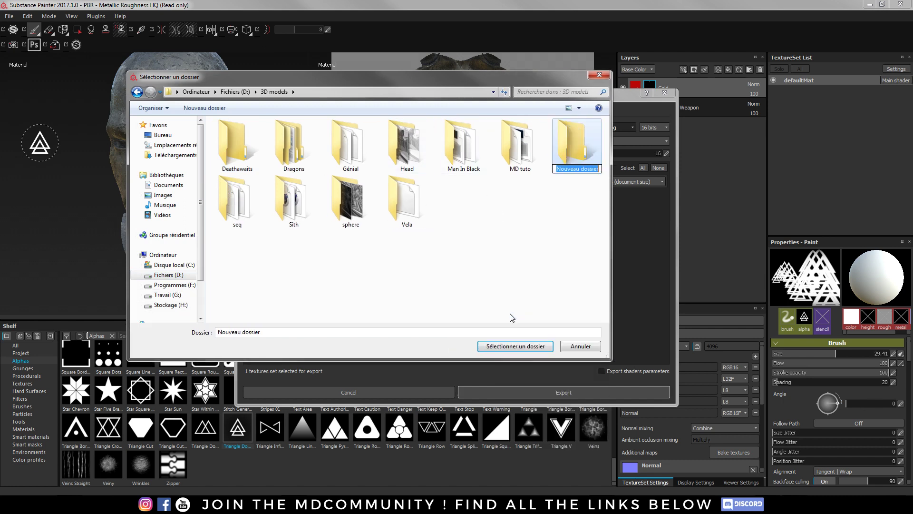
{"action": "type", "text": "headtutorial"}
{"action": "left_click", "coordinate": [501, 291]}
{"action": "double_click", "coordinate": [450, 128]}
{"action": "left_click", "coordinate": [518, 346]}
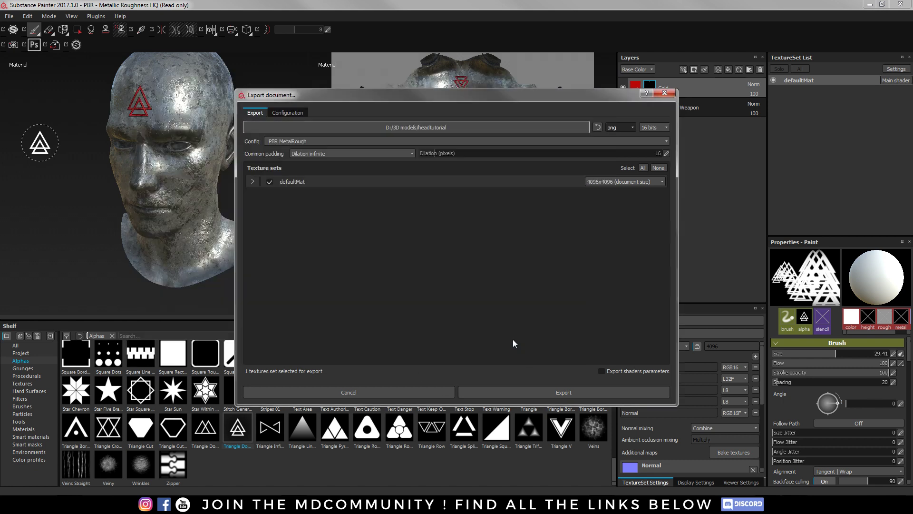
Expand the defaultMat texture set's map list and set the export config to Octane x.
{"action": "left_click", "coordinate": [252, 181]}
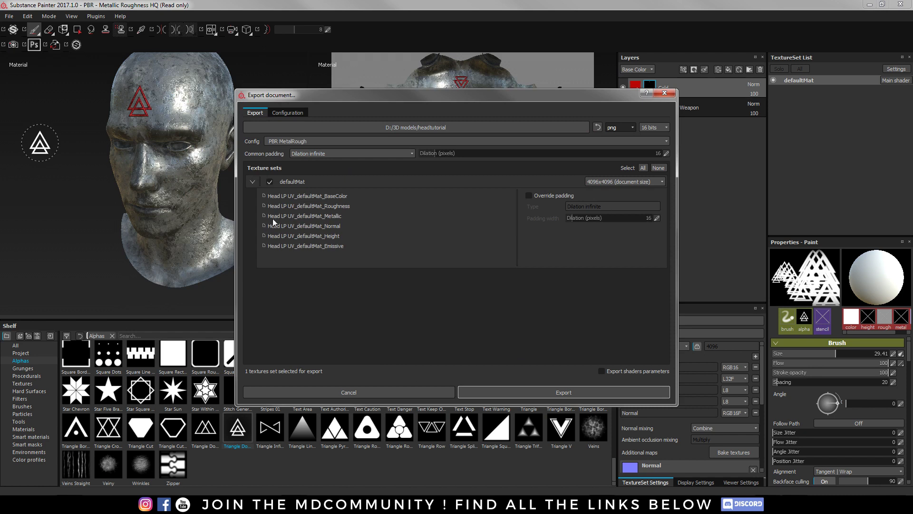
{"action": "left_click", "coordinate": [296, 143]}
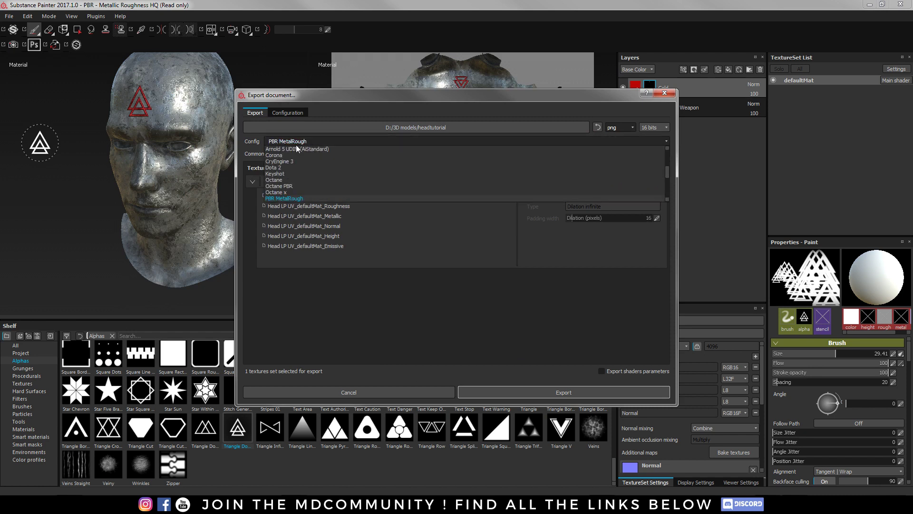
{"action": "left_click", "coordinate": [281, 192]}
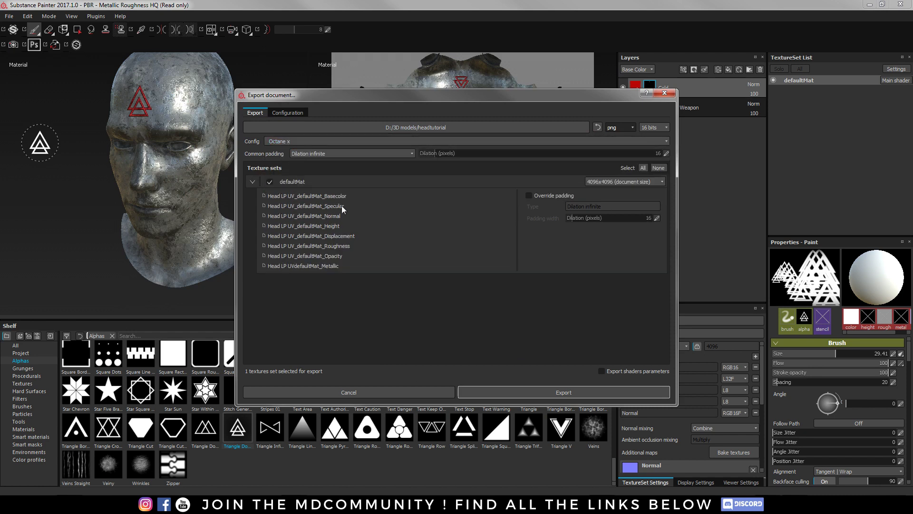
Add an RGB output map to the Octane x export preset and assign the Emissive input's RGB channels to it.
{"action": "left_click", "coordinate": [293, 116]}
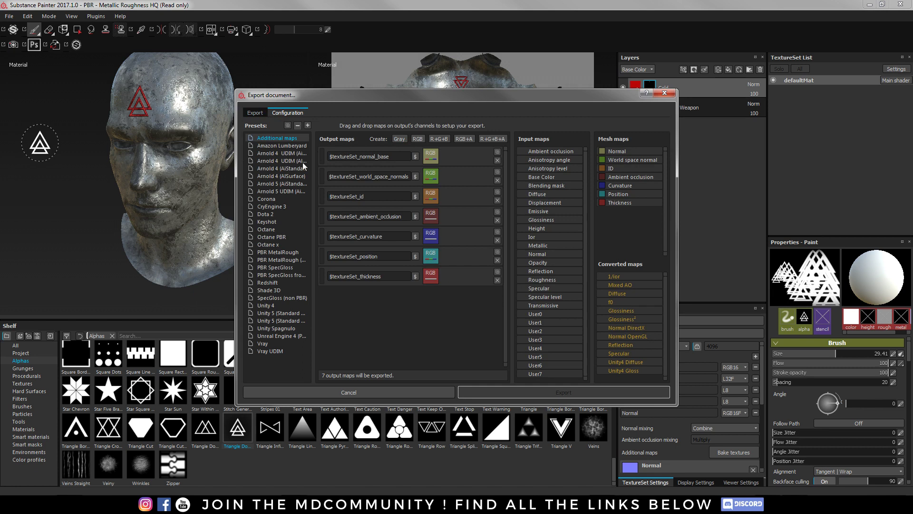
{"action": "left_click", "coordinate": [276, 245]}
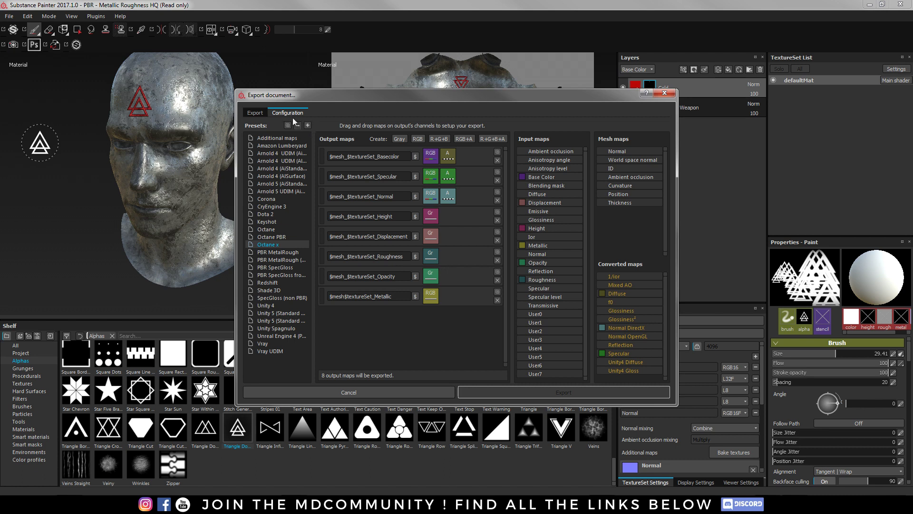
{"action": "left_click", "coordinate": [418, 139]}
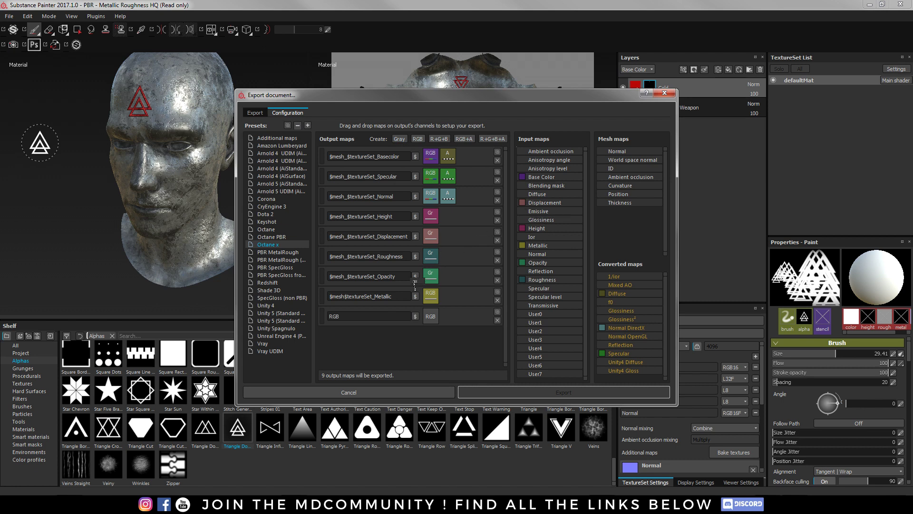
{"action": "left_click", "coordinate": [431, 317]}
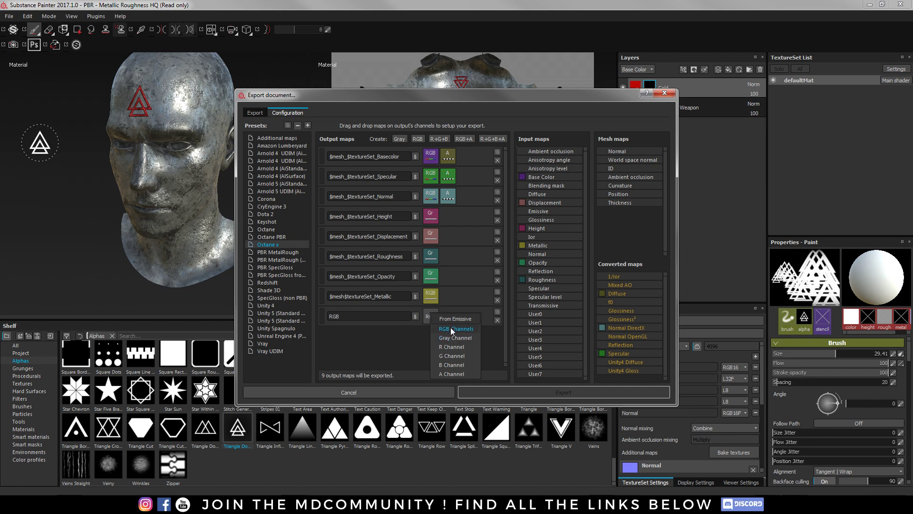
{"action": "left_click", "coordinate": [450, 328]}
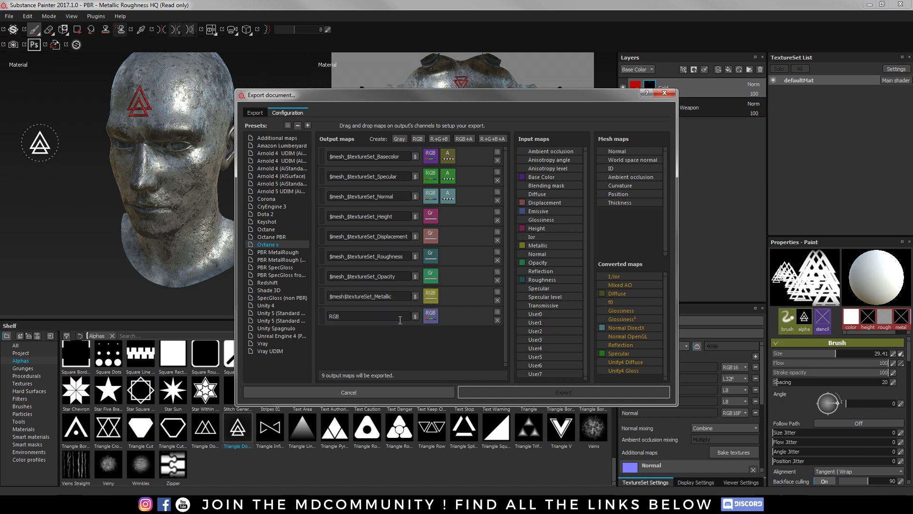
Rename the new RGB output map as $mesh$textureSet_Emisse using the mesh and texture set variables.
{"action": "double_click", "coordinate": [378, 314]}
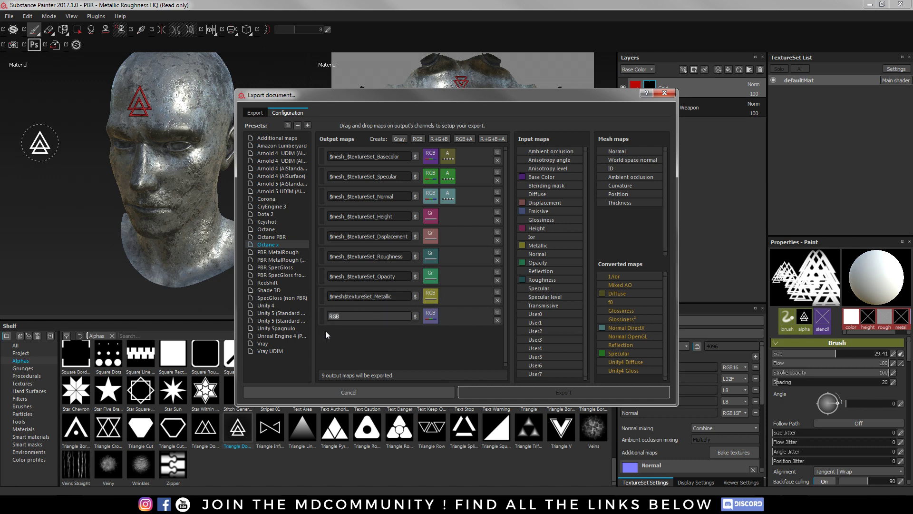
{"action": "left_click", "coordinate": [415, 316]}
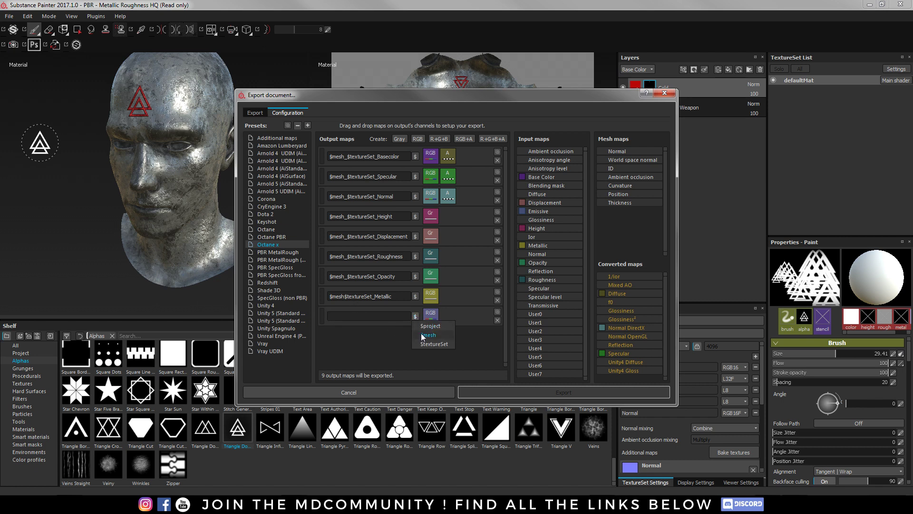
{"action": "left_click", "coordinate": [422, 334]}
{"action": "left_click", "coordinate": [415, 317]}
{"action": "left_click", "coordinate": [430, 344]}
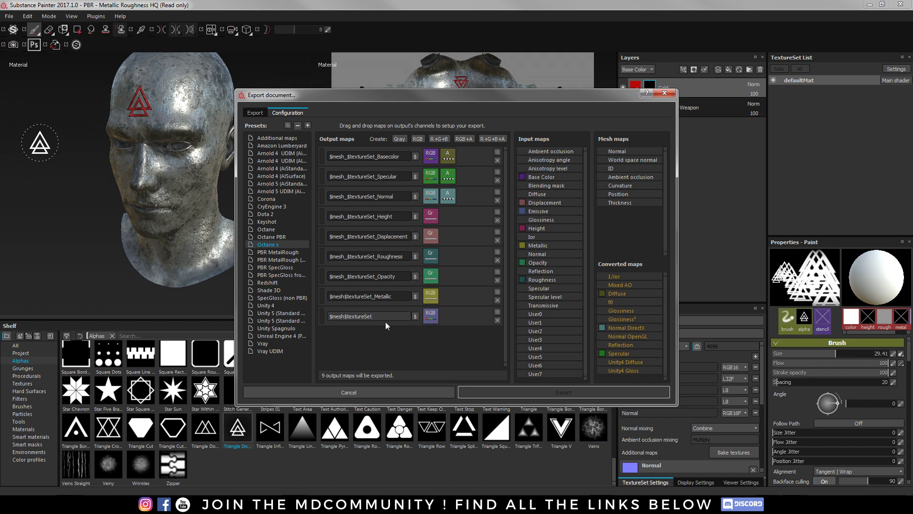
{"action": "type", "text": "_Emisse"}
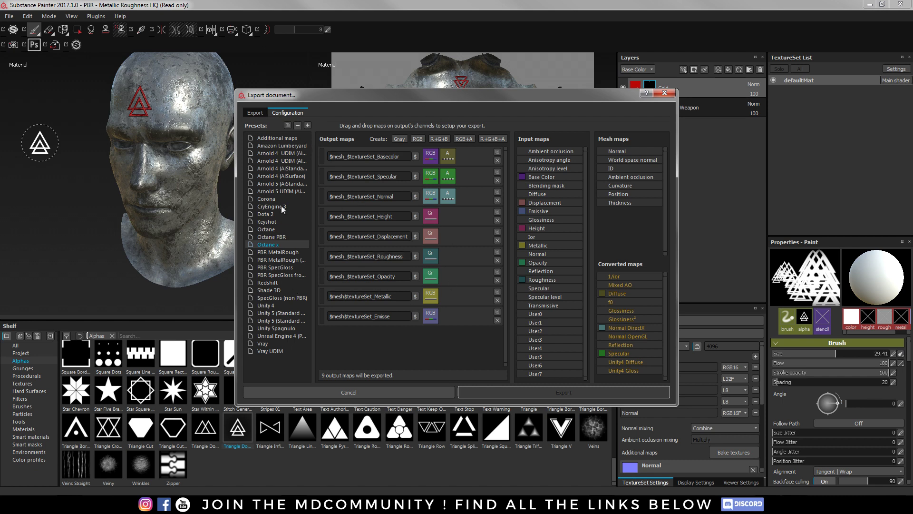
Export the defaultMat textures with the Octane x config to the headtutorial folder and dismiss the completion message.
{"action": "left_click", "coordinate": [252, 114]}
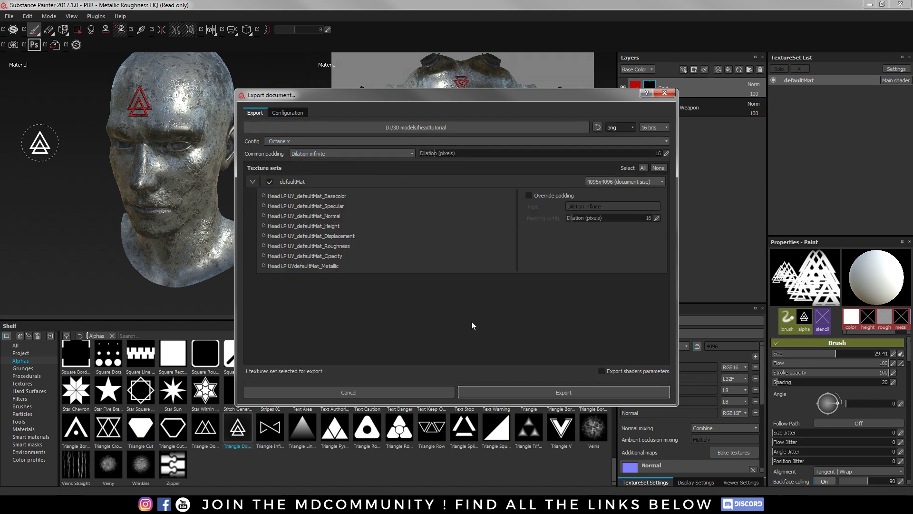
{"action": "left_click", "coordinate": [565, 393]}
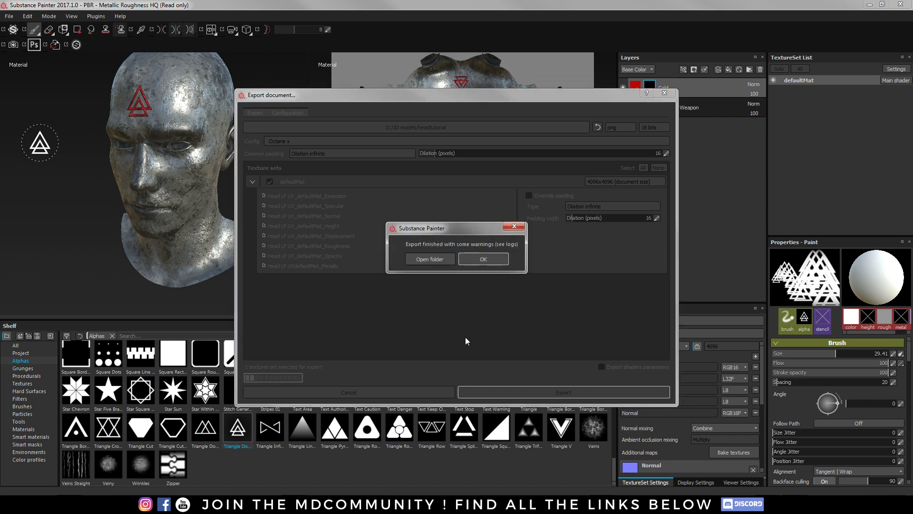
{"action": "left_click", "coordinate": [489, 259]}
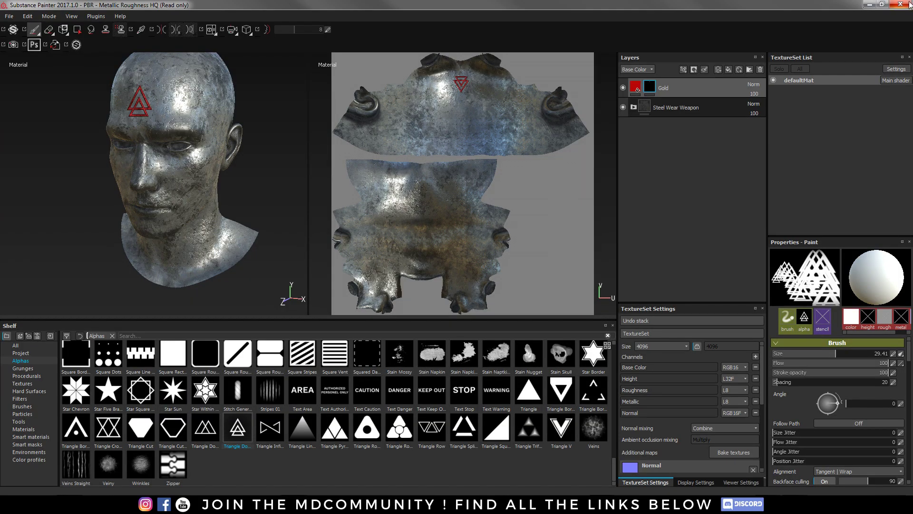
Close Substance Painter without saving the project and create a new empty project in Cinema 4D.
{"action": "left_click", "coordinate": [901, 4]}
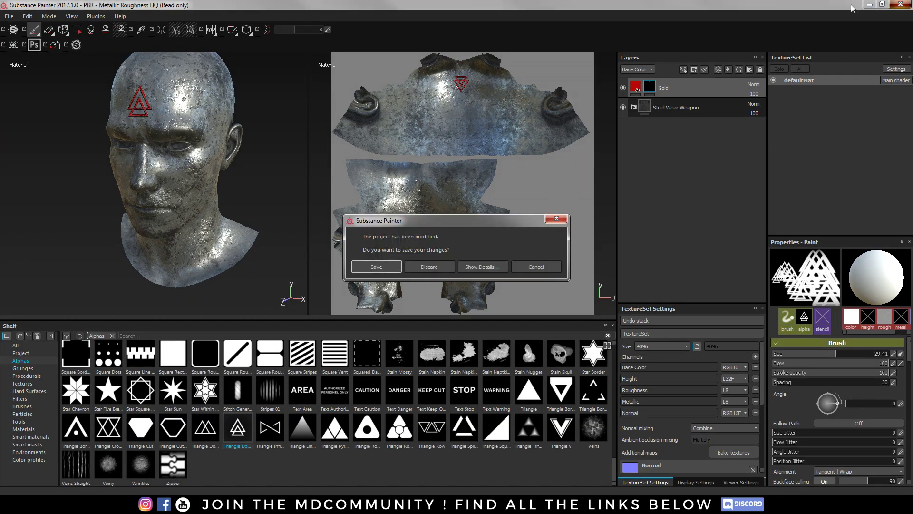
{"action": "left_click", "coordinate": [436, 264]}
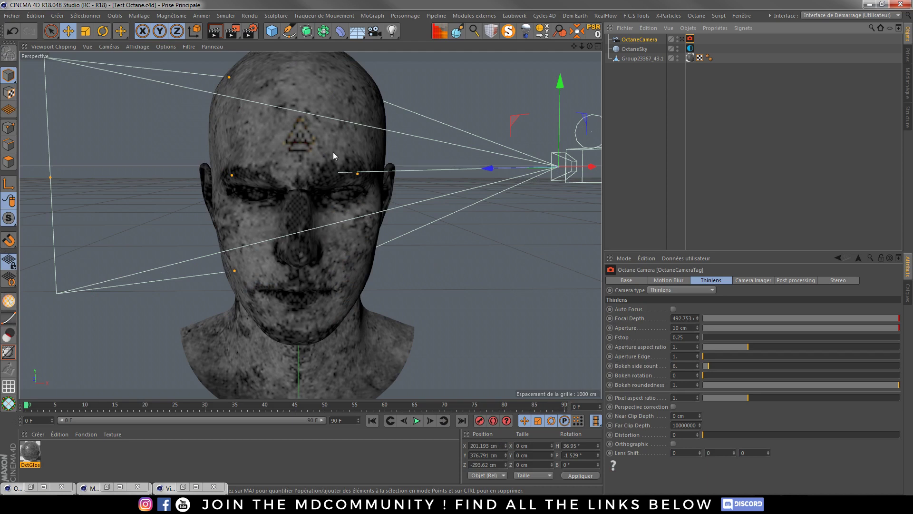
{"action": "left_click", "coordinate": [19, 13]}
{"action": "left_click", "coordinate": [24, 29]}
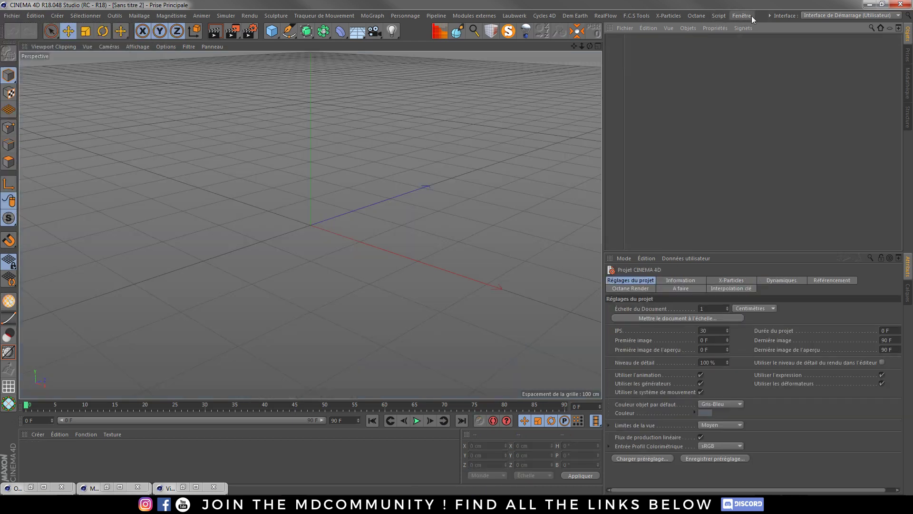
Copy the Group23367_43.1 head from the Test Octane project into the new untitled project.
{"action": "left_click", "coordinate": [741, 16]}
{"action": "left_click", "coordinate": [746, 251]}
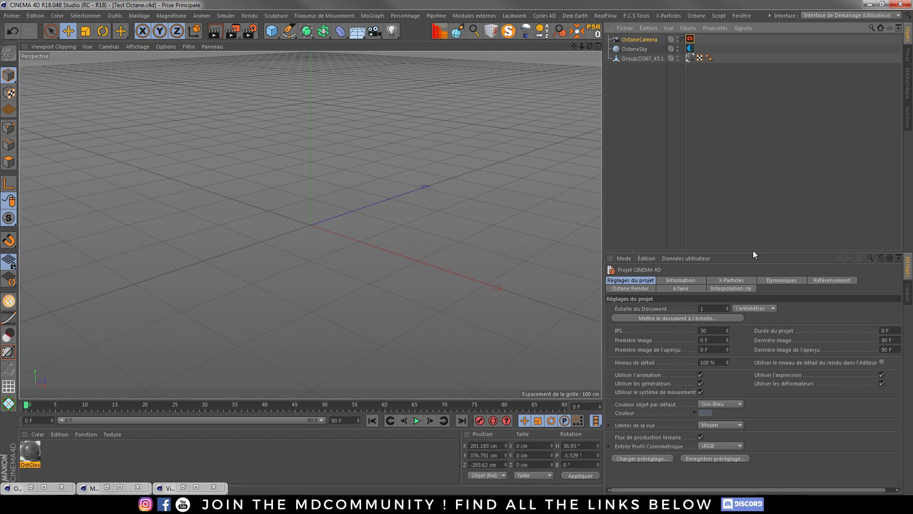
{"action": "left_click", "coordinate": [630, 57]}
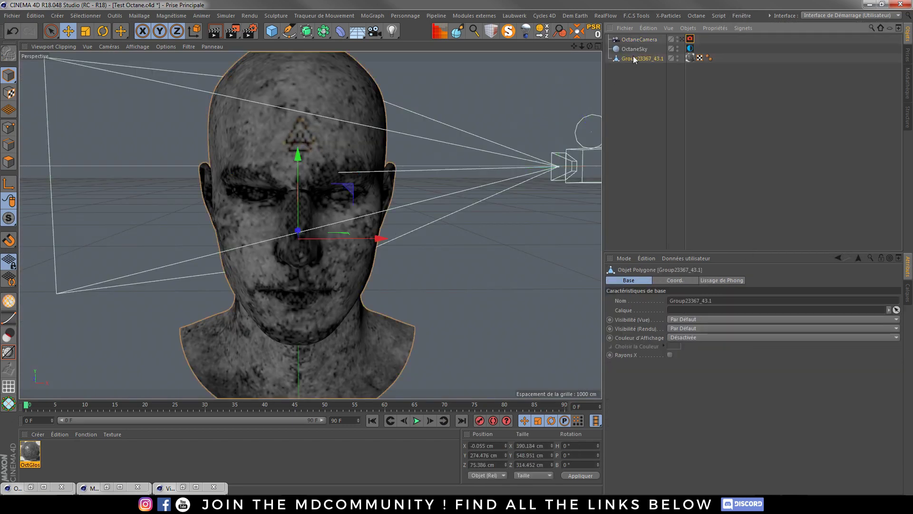
{"action": "left_click", "coordinate": [740, 18]}
{"action": "left_click", "coordinate": [763, 239]}
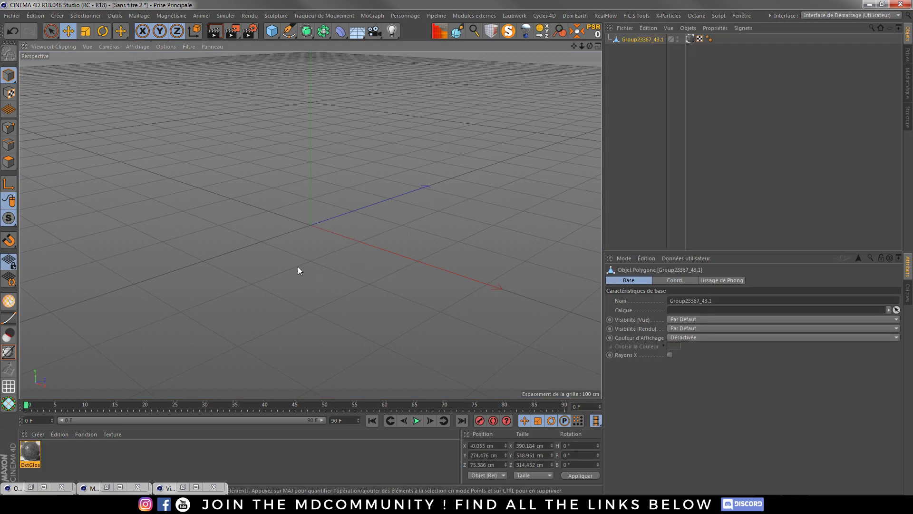
Remove the OctGlossy texture tag from the head while keeping its UVW tag, and frame the whole head.
{"action": "left_click", "coordinate": [689, 38]}
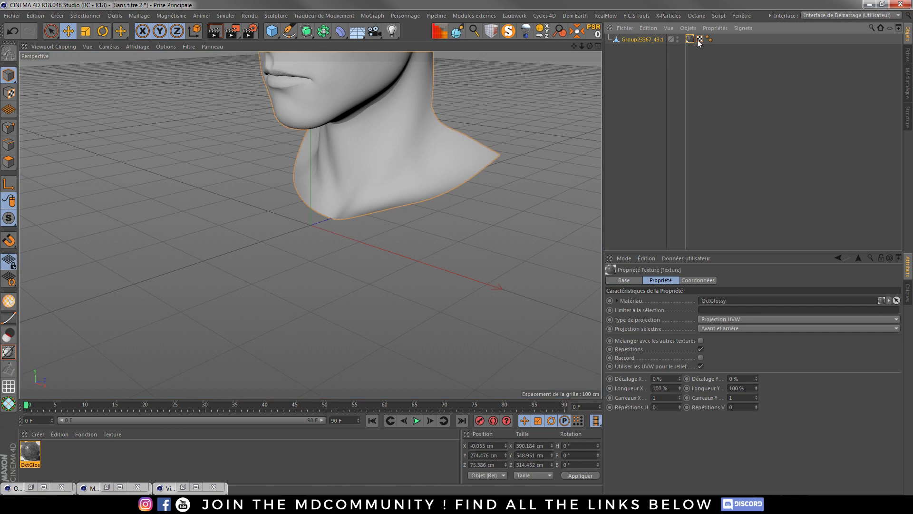
{"action": "key", "text": "Delete"}
{"action": "left_click_drag", "start_coordinate": [336, 187], "coordinate": [295, 216], "text": "alt"}
{"action": "scroll", "coordinate": [287, 168], "scroll_direction": "down", "scroll_amount": 3}
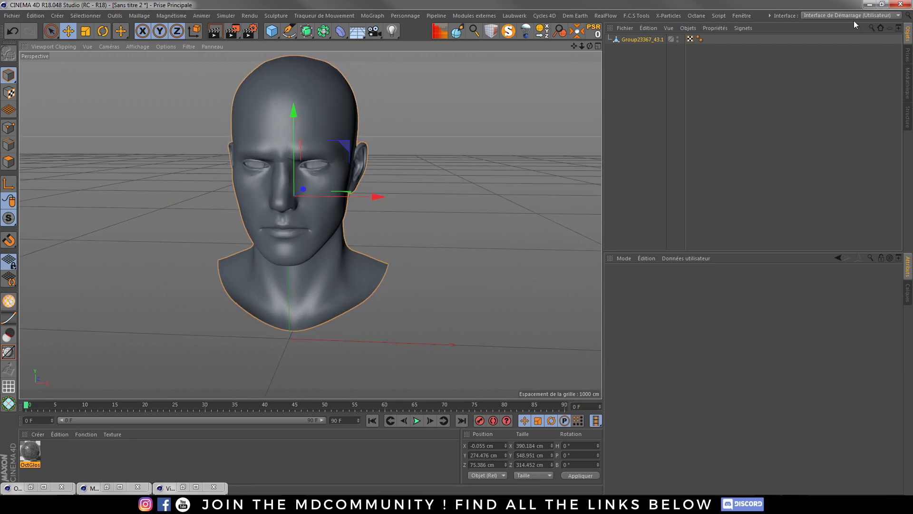
Inspect the head's UV mesh in the UV MAX layout and return to modelling with the MAX layout.
{"action": "left_click", "coordinate": [871, 15]}
{"action": "left_click", "coordinate": [838, 149]}
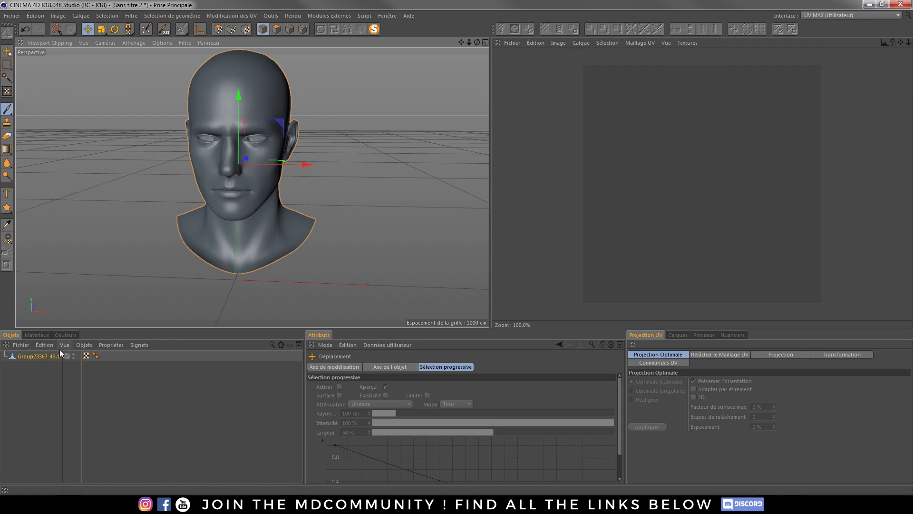
{"action": "left_click", "coordinate": [62, 356]}
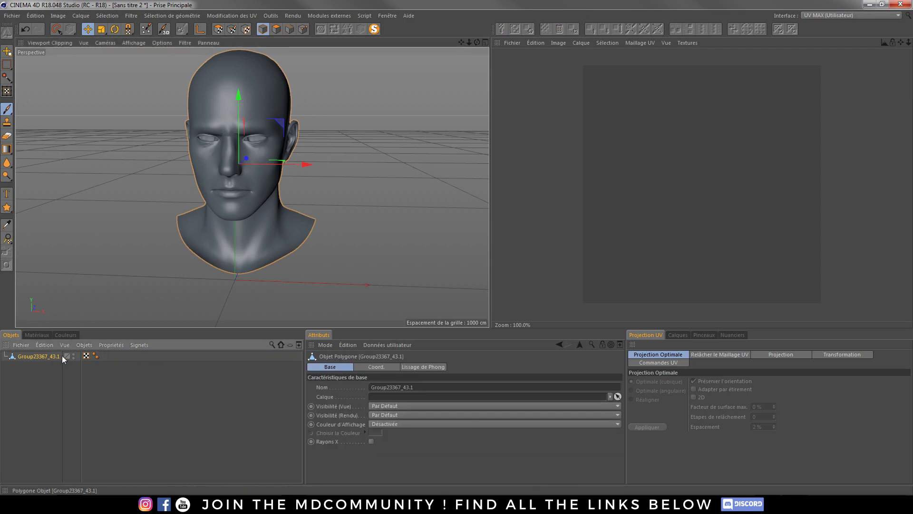
{"action": "left_click", "coordinate": [637, 43]}
{"action": "left_click", "coordinate": [634, 56]}
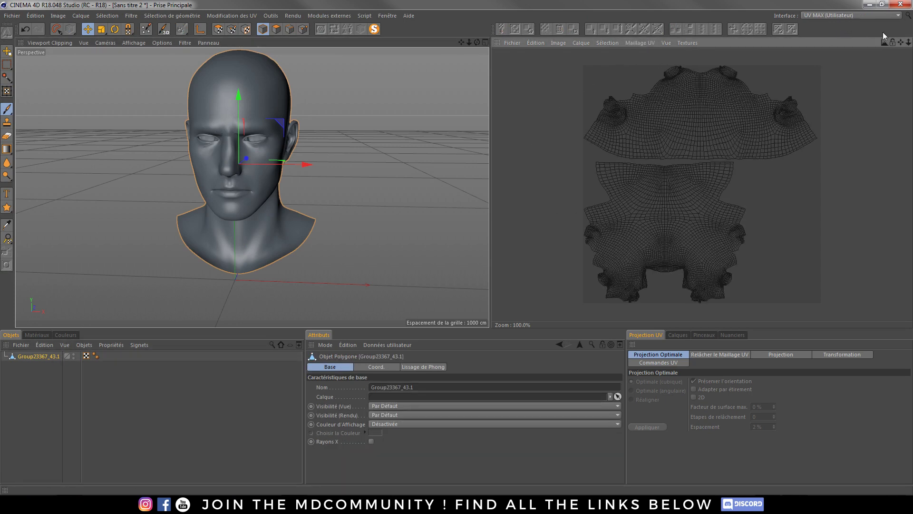
{"action": "left_click", "coordinate": [882, 15]}
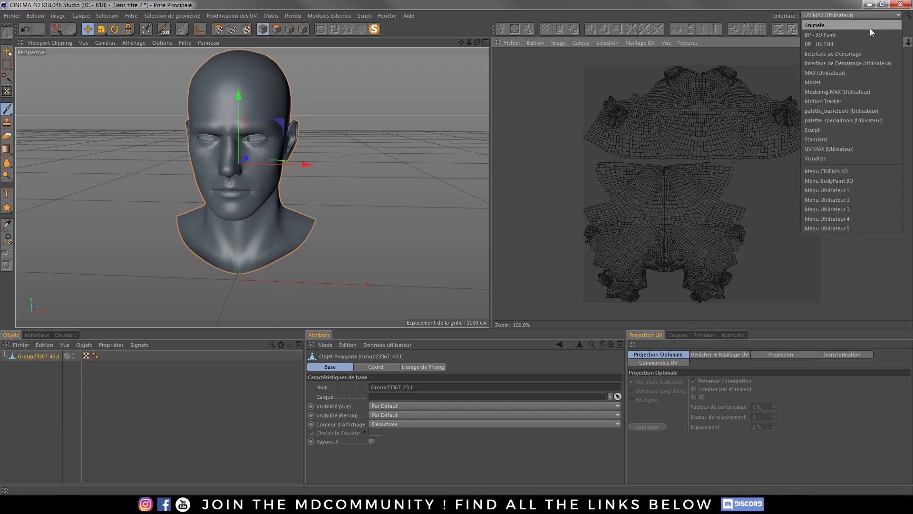
{"action": "left_click", "coordinate": [825, 73]}
Delete the unused OctGlossy material from the project.
{"action": "scroll", "coordinate": [359, 149], "scroll_direction": "up", "scroll_amount": 3}
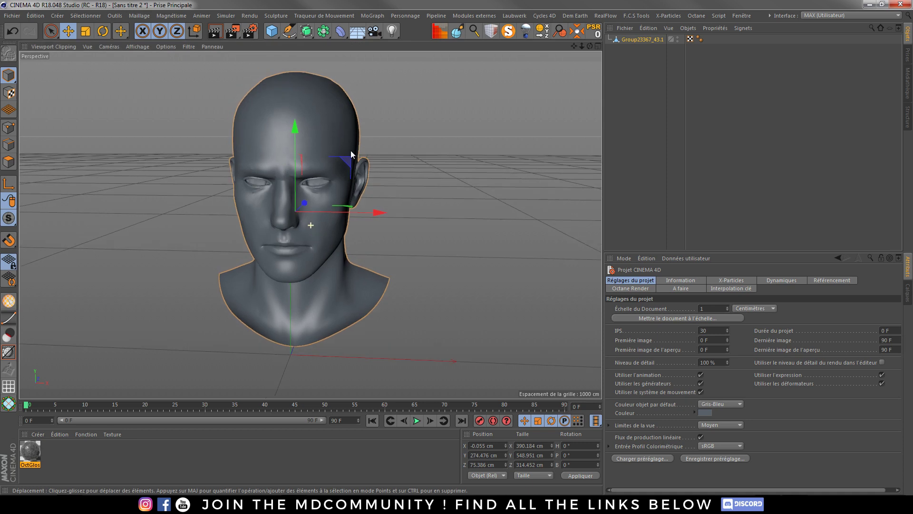
{"action": "left_click", "coordinate": [30, 454]}
{"action": "key", "text": "Delete"}
Open the Octane Live Viewer and start rendering the head.
{"action": "left_click", "coordinate": [696, 15]}
{"action": "left_click", "coordinate": [709, 41]}
{"action": "left_click_drag", "start_coordinate": [439, 161], "coordinate": [422, 89]}
{"action": "left_click", "coordinate": [185, 113]}
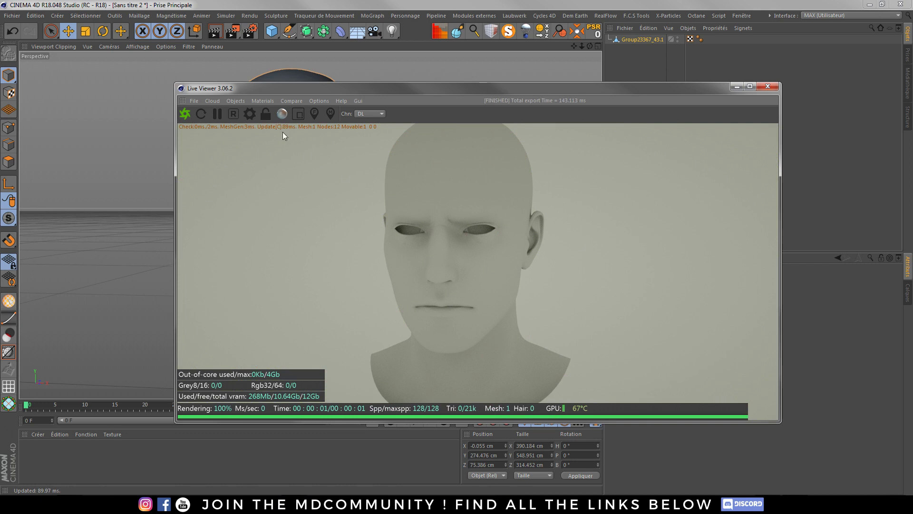
Set the Octane render kernel to Pathtracing with 2048 max samples.
{"action": "left_click", "coordinate": [249, 115]}
{"action": "left_click_drag", "start_coordinate": [78, 10], "coordinate": [373, 67]}
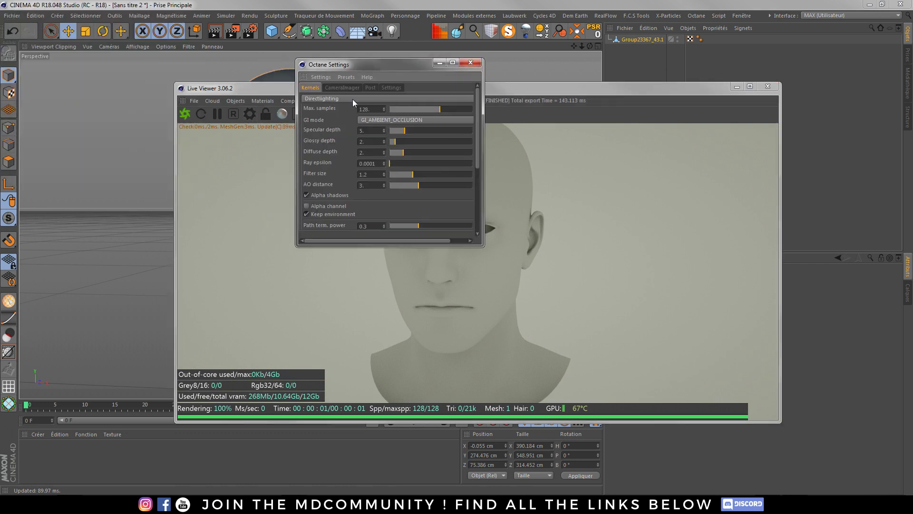
{"action": "left_click", "coordinate": [344, 99]}
{"action": "left_click", "coordinate": [344, 108]}
{"action": "left_click", "coordinate": [379, 110]}
{"action": "left_click_drag", "start_coordinate": [379, 109], "coordinate": [287, 109]}
{"action": "type", "text": "2048"}
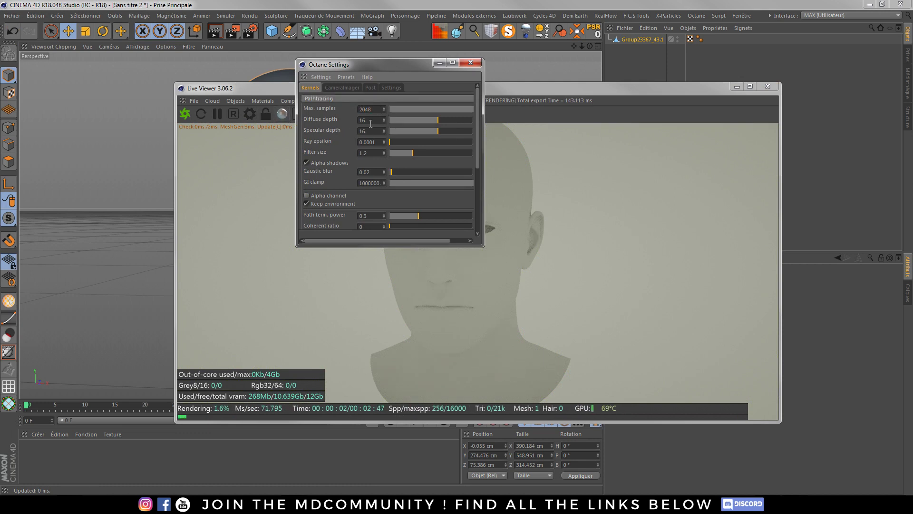
Set the Pathtracing kernel's GI clamp to 0.7.
{"action": "left_click_drag", "start_coordinate": [371, 131], "coordinate": [313, 136]}
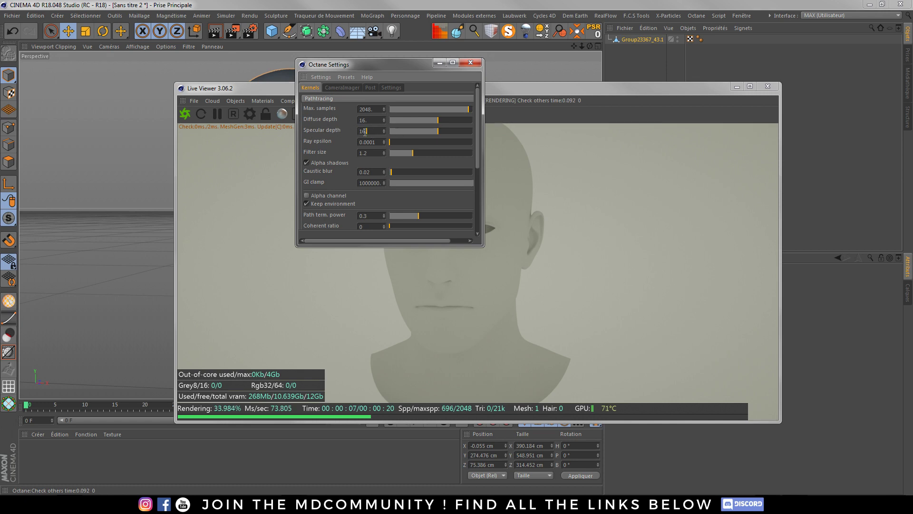
{"action": "double_click", "coordinate": [361, 184]}
{"action": "type", "text": "0.7"}
{"action": "key", "text": "Return"}
Raise the kernel's max tile samples to 32 and enable adaptive sampling.
{"action": "left_click_drag", "start_coordinate": [477, 136], "coordinate": [513, 194]}
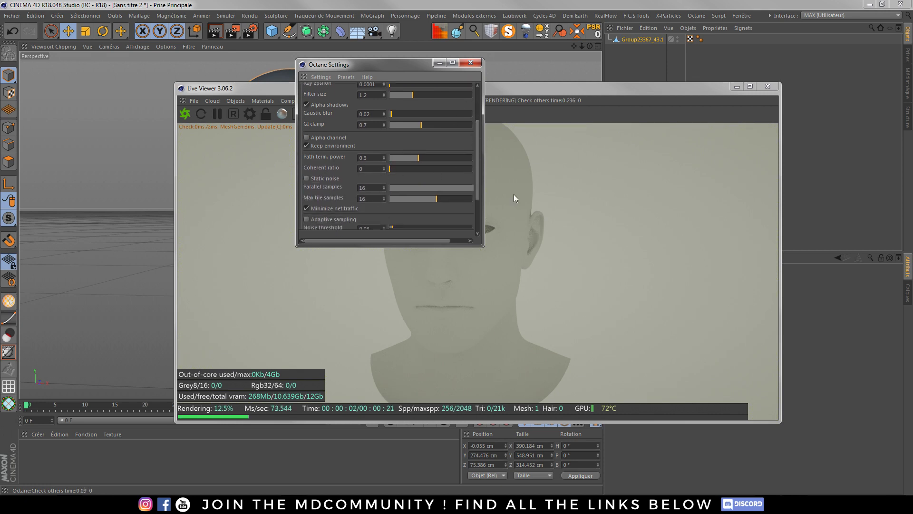
{"action": "left_click_drag", "start_coordinate": [430, 198], "coordinate": [488, 173]}
{"action": "scroll", "coordinate": [478, 170], "scroll_direction": "down", "scroll_amount": 2}
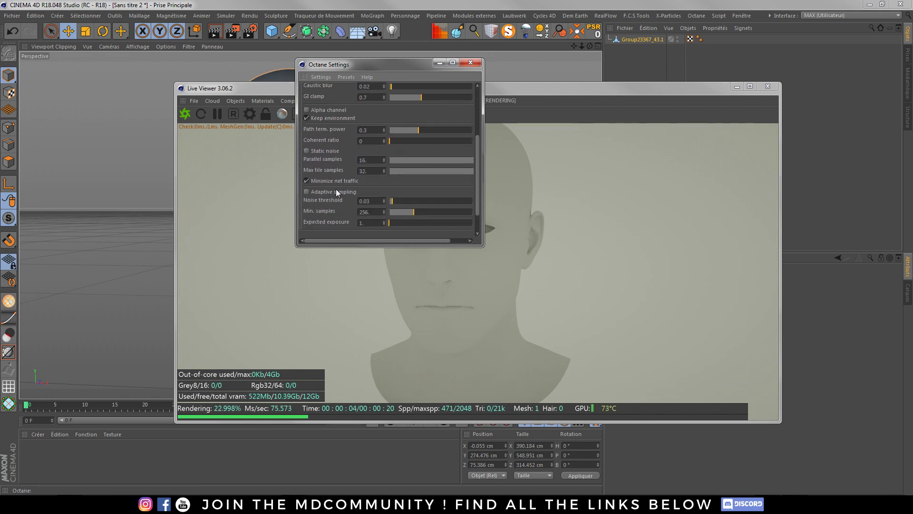
{"action": "left_click", "coordinate": [306, 192]}
{"action": "left_click_drag", "start_coordinate": [477, 175], "coordinate": [481, 124]}
Set the Octane camera imager's gamma to 2.2 and its response to Linear.
{"action": "left_click", "coordinate": [352, 90]}
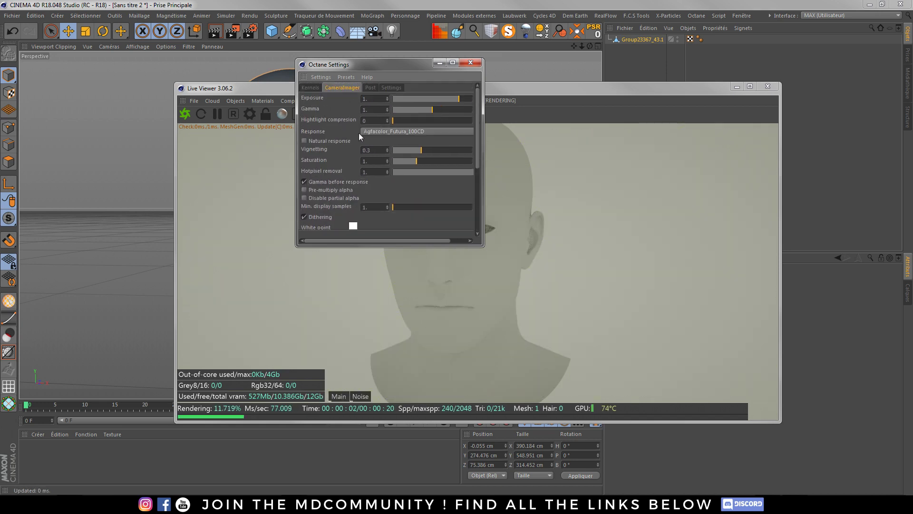
{"action": "double_click", "coordinate": [373, 109]}
{"action": "type", "text": "2.2"}
{"action": "key", "text": "Return"}
{"action": "left_click", "coordinate": [398, 131]}
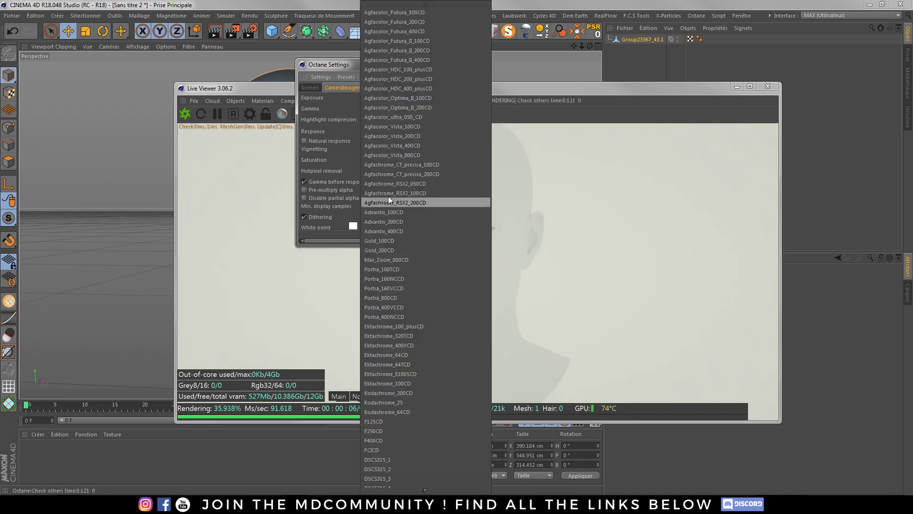
{"action": "left_click", "coordinate": [395, 484]}
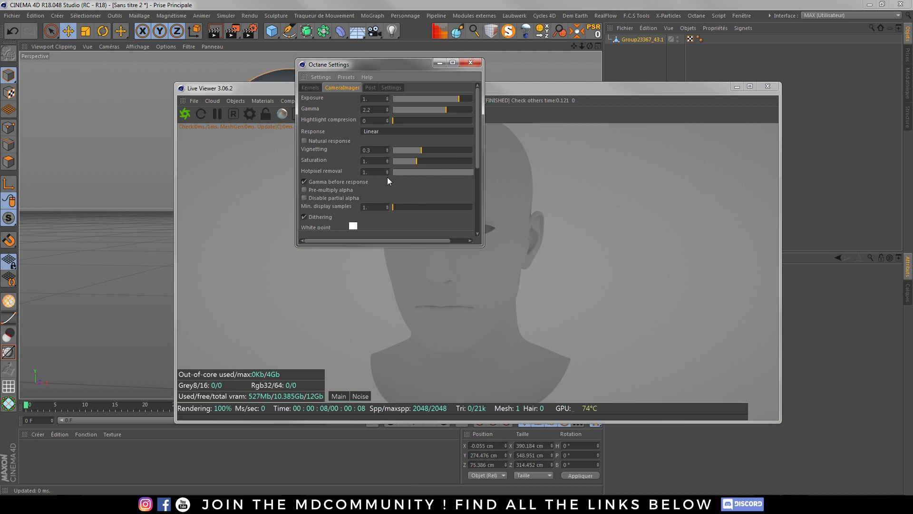
Set the camera imager's hotpixel removal to 0.5 and close the Octane settings.
{"action": "type", "text": "0.5"}
{"action": "key", "text": "Return"}
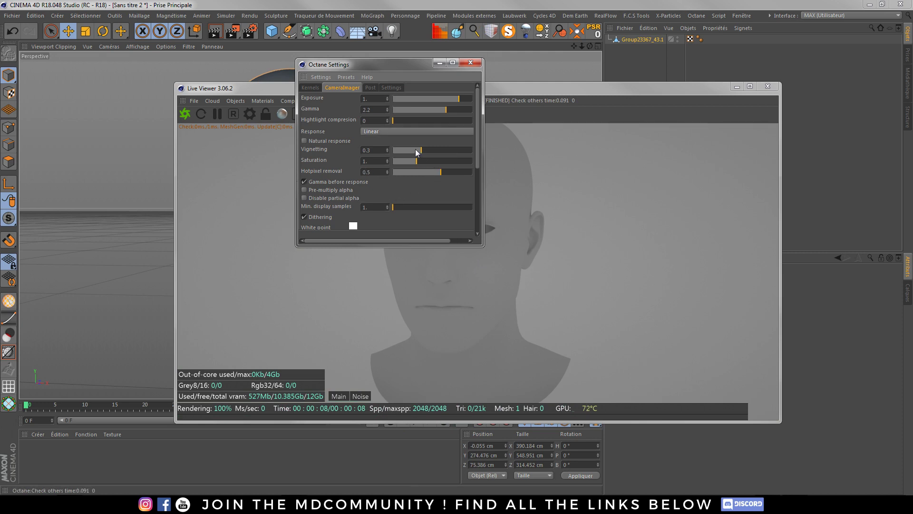
{"action": "mouse_move", "coordinate": [478, 115]}
{"action": "left_mouse_down"}
{"action": "mouse_move", "coordinate": [481, 176]}
{"action": "mouse_move", "coordinate": [481, 100]}
{"action": "left_mouse_up"}
{"action": "left_click", "coordinate": [470, 62]}
Create an Octane glossy material on the head from the Live Viewer.
{"action": "right_click", "coordinate": [451, 164]}
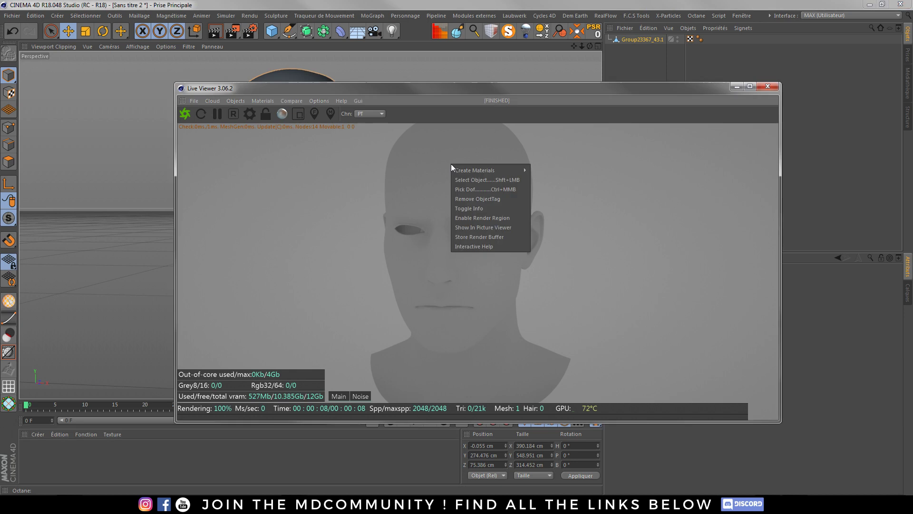
{"action": "mouse_move", "coordinate": [479, 170]}
{"action": "left_click", "coordinate": [541, 180]}
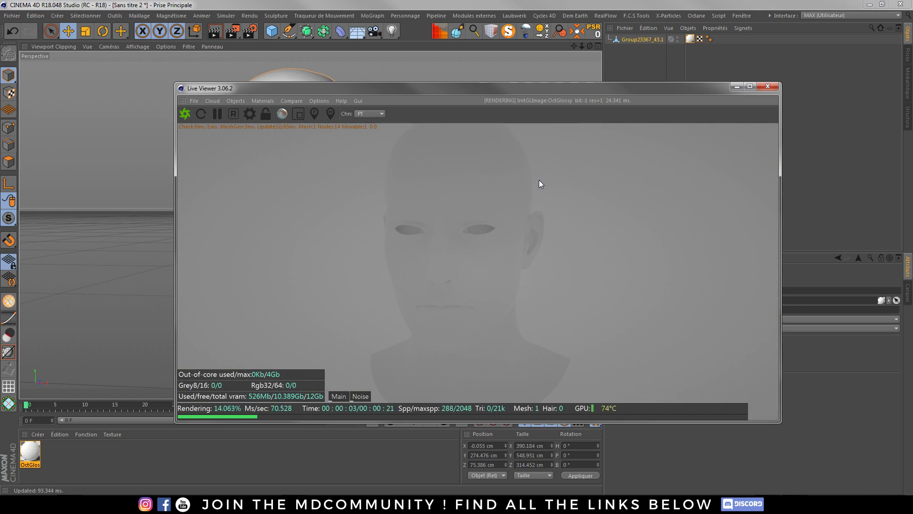
Save the project as tutorial test in the Sith folder.
{"action": "key", "text": "ctrl+s"}
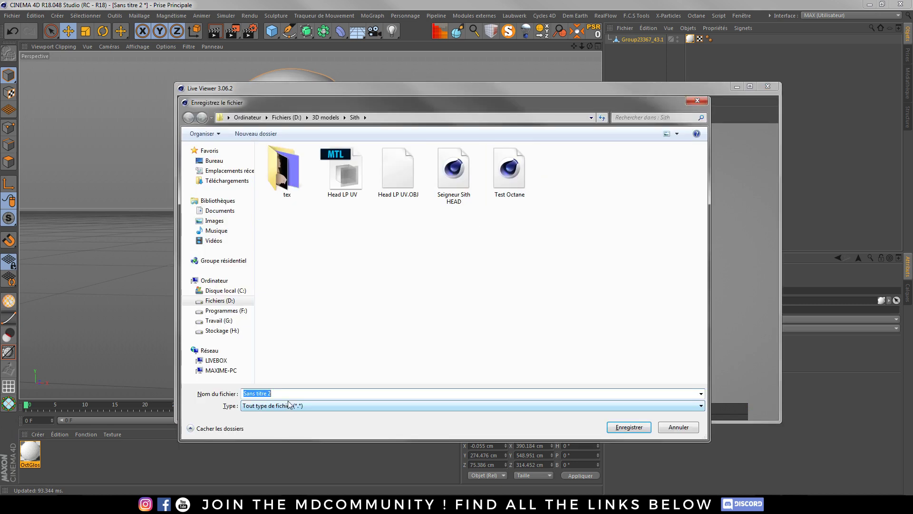
{"action": "type", "text": "tutorial test"}
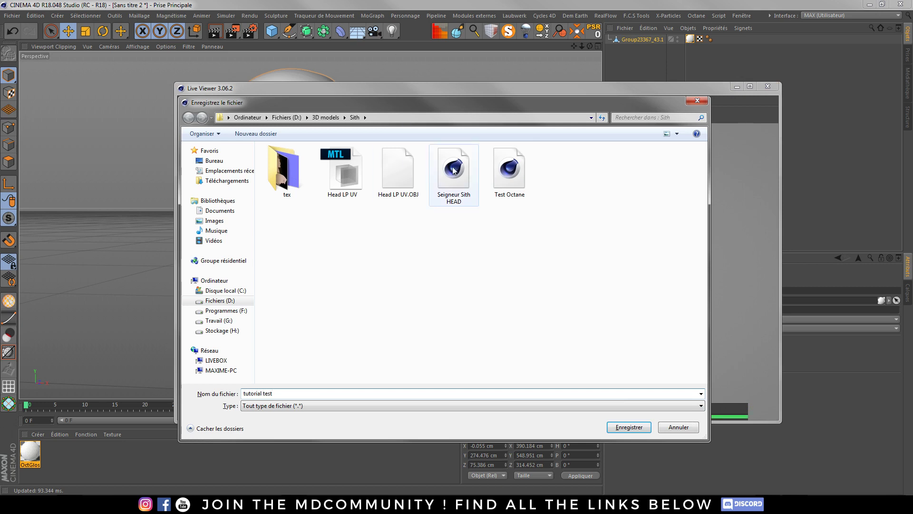
{"action": "left_click", "coordinate": [628, 427]}
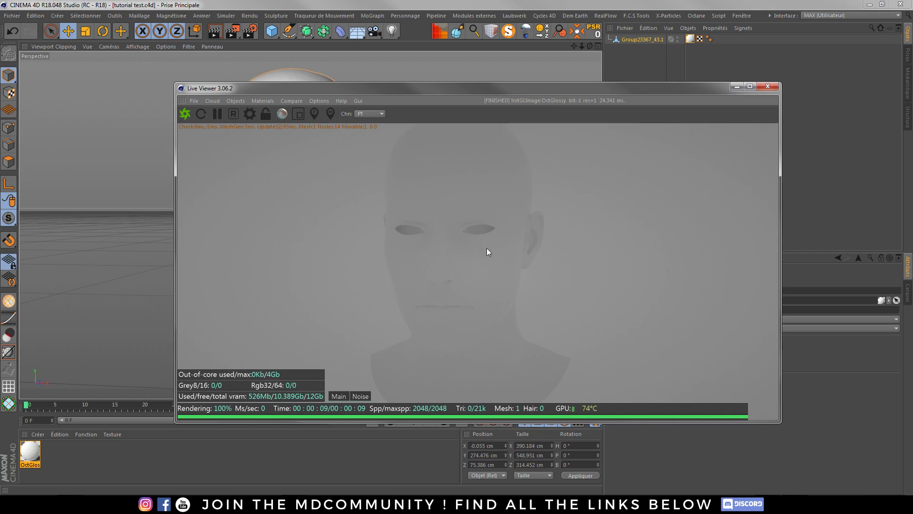
Open OctGlossy in a maximized Octane Node Editor and move its node to leave space for textures.
{"action": "double_click", "coordinate": [456, 194]}
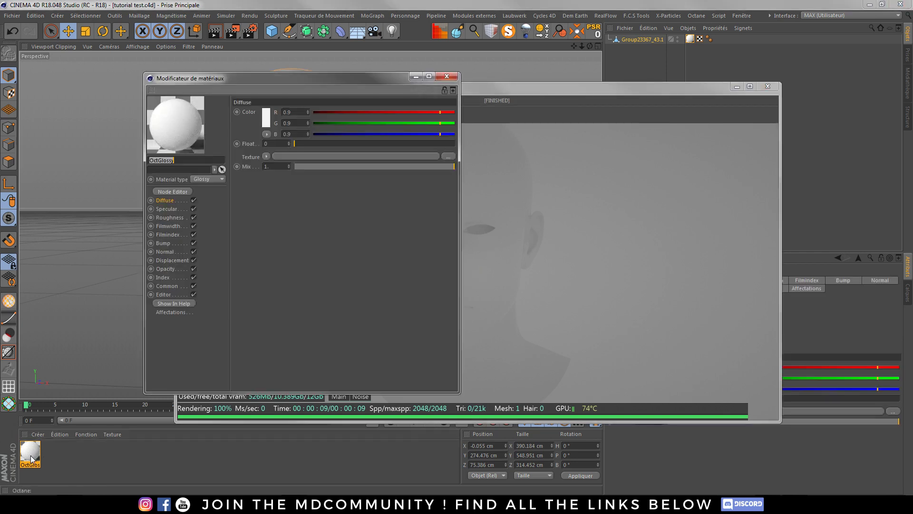
{"action": "left_click", "coordinate": [181, 192]}
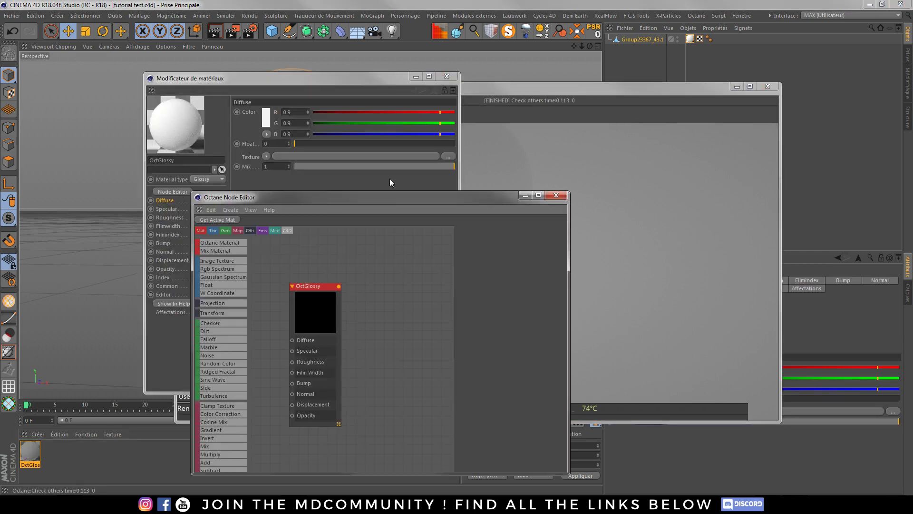
{"action": "double_click", "coordinate": [381, 199]}
{"action": "left_click_drag", "start_coordinate": [125, 93], "coordinate": [519, 140]}
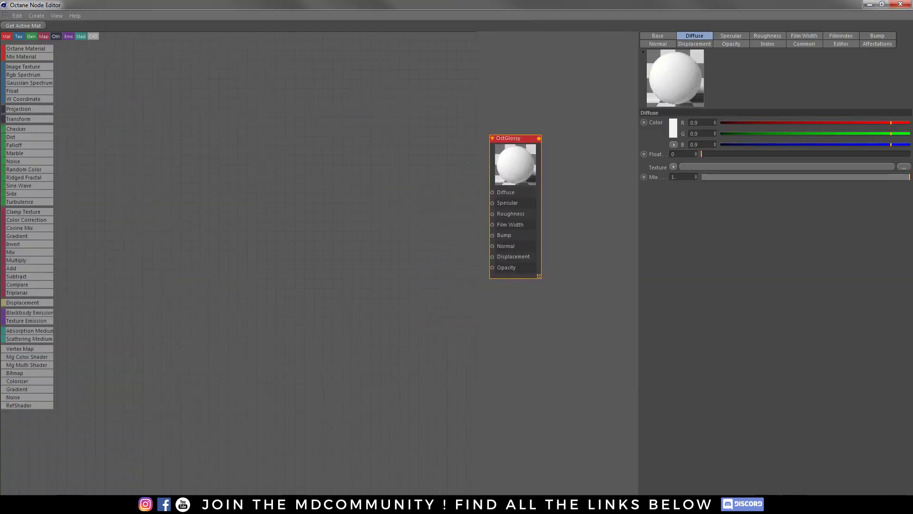
Bring up the headtutorial folder with the exported texture maps in Windows Explorer over the node editor.
{"action": "key", "text": "super+e"}
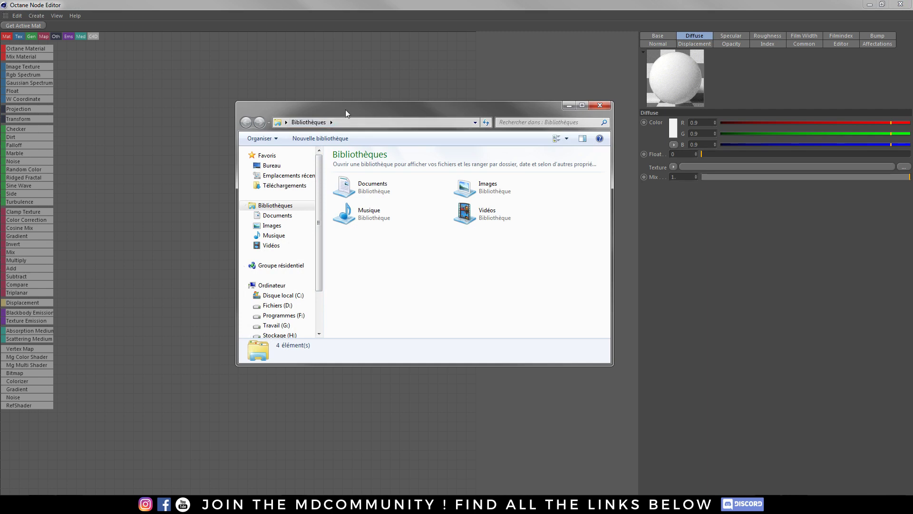
{"action": "left_click", "coordinate": [345, 95]}
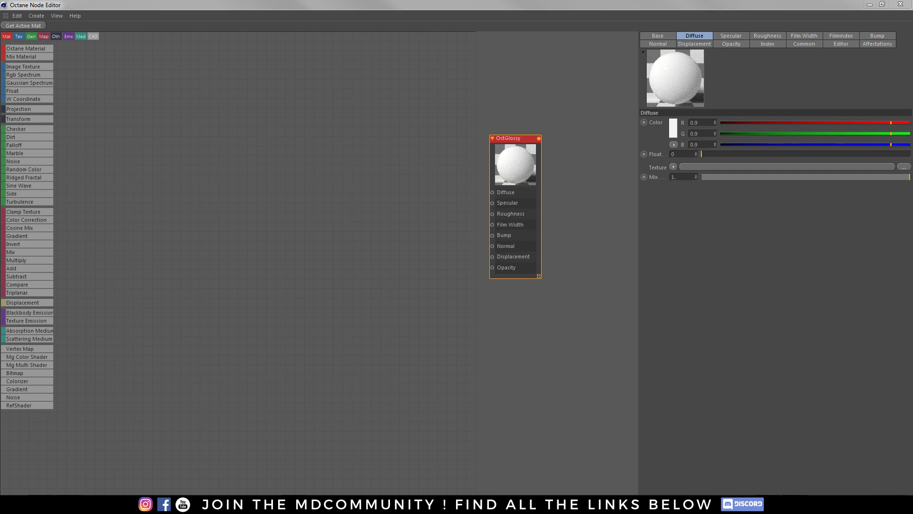
{"action": "key", "text": "alt+Tab"}
{"action": "left_click_drag", "start_coordinate": [249, 151], "coordinate": [252, 159]}
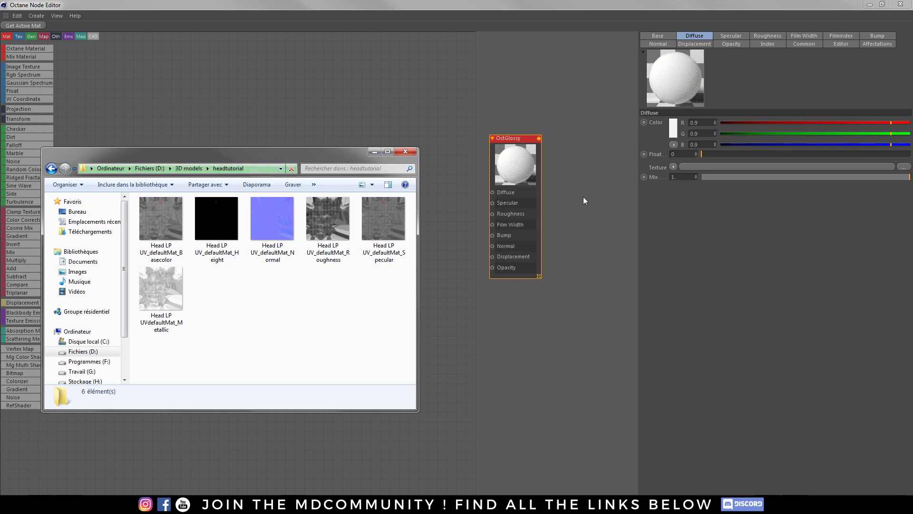
Add the Head LP UV_defaultMat_Normal map as an image texture and connect it to OctGlossy's Normal input.
{"action": "key", "text": "alt+Tab"}
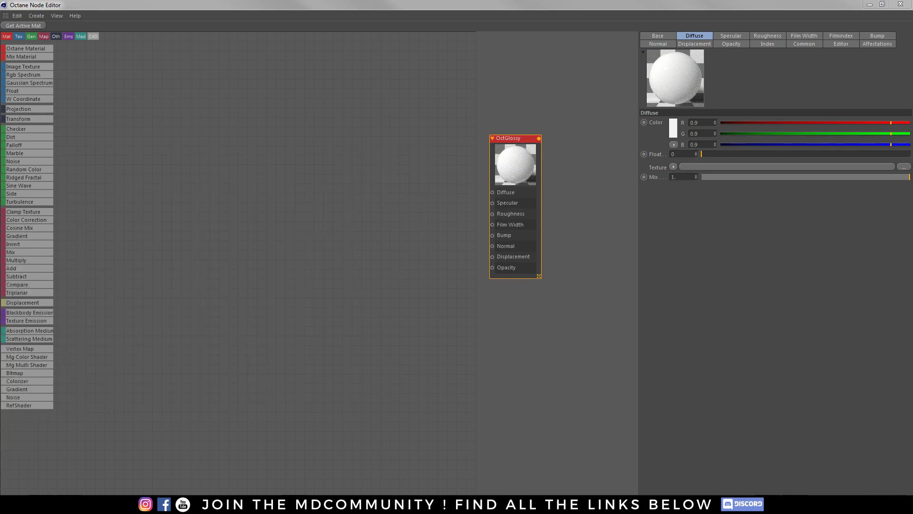
{"action": "left_click_drag", "start_coordinate": [373, 269], "coordinate": [454, 281]}
{"action": "double_click", "coordinate": [385, 270]}
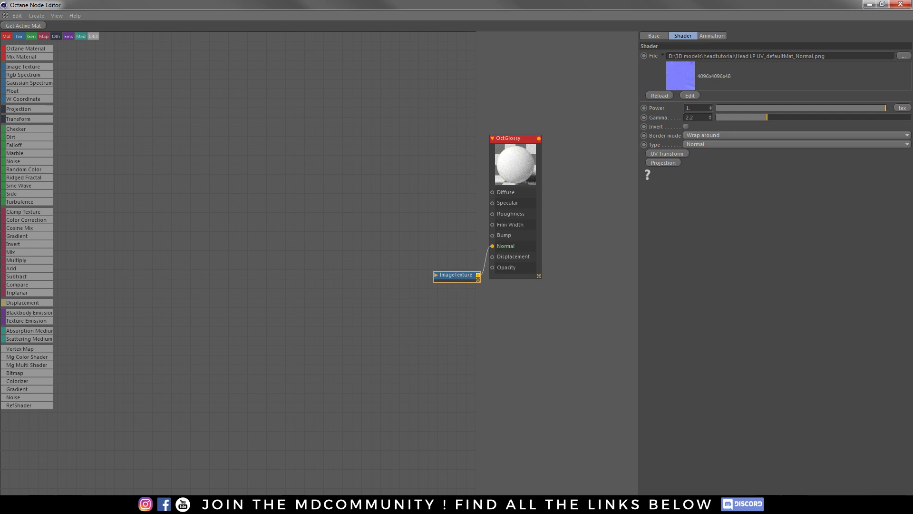
Add the Head LP UV_defaultMat_Roughness map, connect it to OctGlossy's Roughness input and place its node above the normal map node.
{"action": "left_click_drag", "start_coordinate": [261, 269], "coordinate": [495, 214]}
{"action": "double_click", "coordinate": [395, 242]}
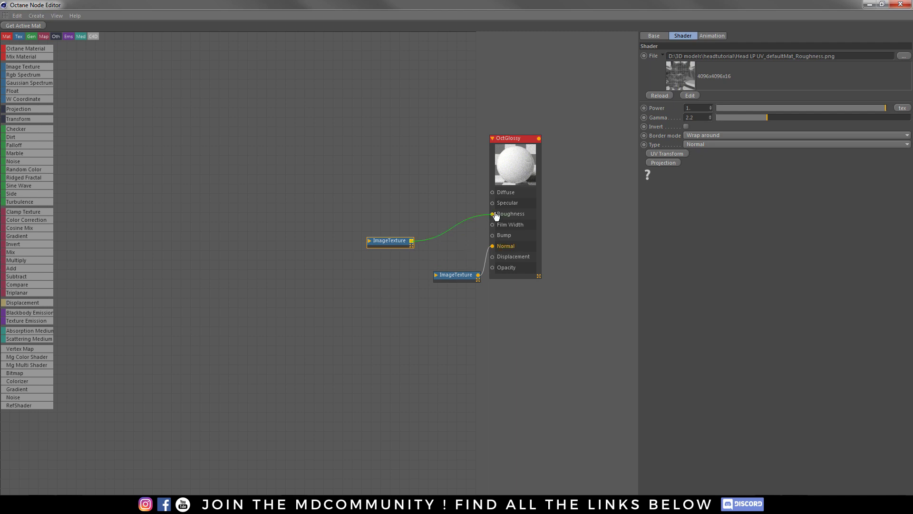
{"action": "left_click_drag", "start_coordinate": [391, 240], "coordinate": [452, 257]}
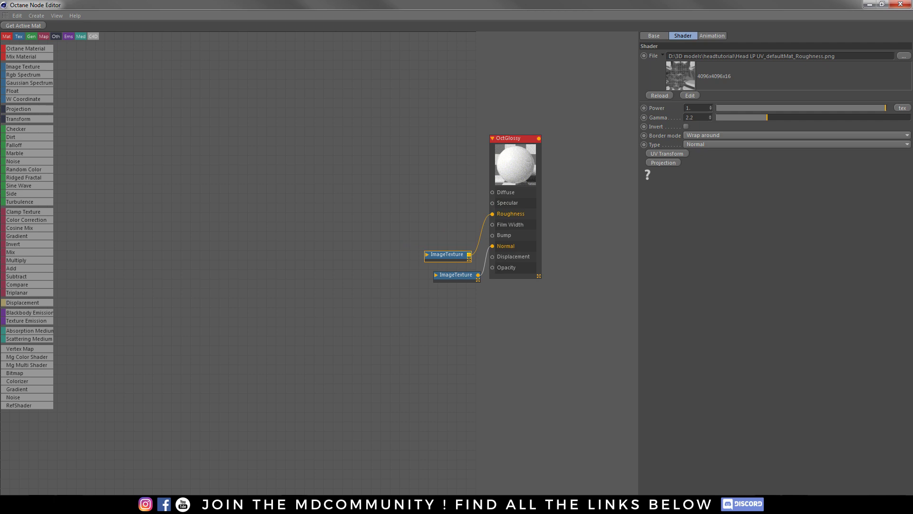
Add the Head LP UV_defaultMat_Basecolor and Head LP UVdefaultMat_Metallic maps as image textures, placing the Basecolor node above the Metallic node.
{"action": "left_click_drag", "start_coordinate": [305, 161], "coordinate": [373, 202]}
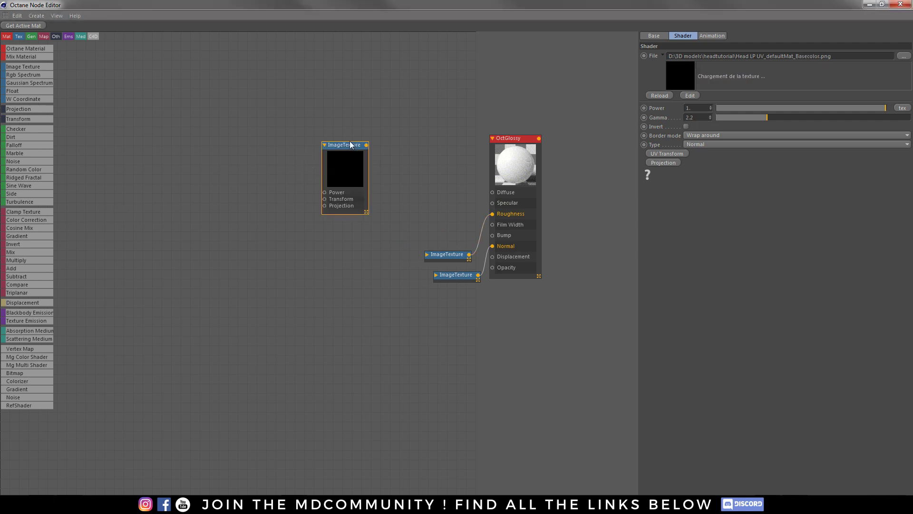
{"action": "left_click_drag", "start_coordinate": [348, 143], "coordinate": [287, 105]}
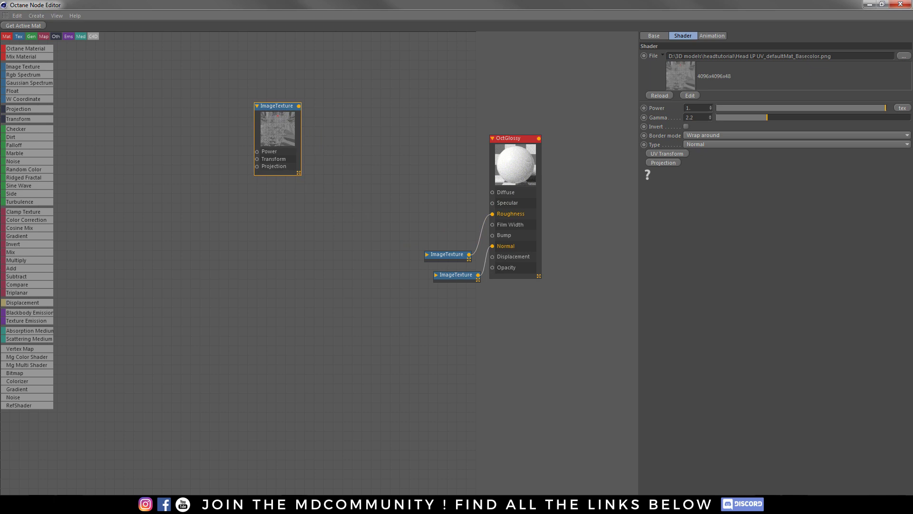
{"action": "mouse_move", "coordinate": [170, 204]}
{"action": "left_mouse_down"}
{"action": "mouse_move", "coordinate": [188, 211]}
{"action": "mouse_move", "coordinate": [178, 204]}
{"action": "left_mouse_up"}
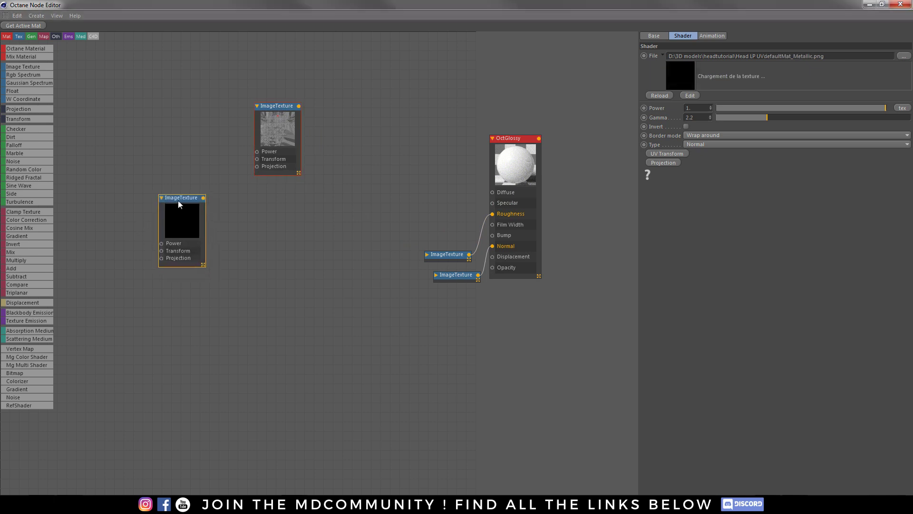
{"action": "left_click_drag", "start_coordinate": [275, 110], "coordinate": [265, 113]}
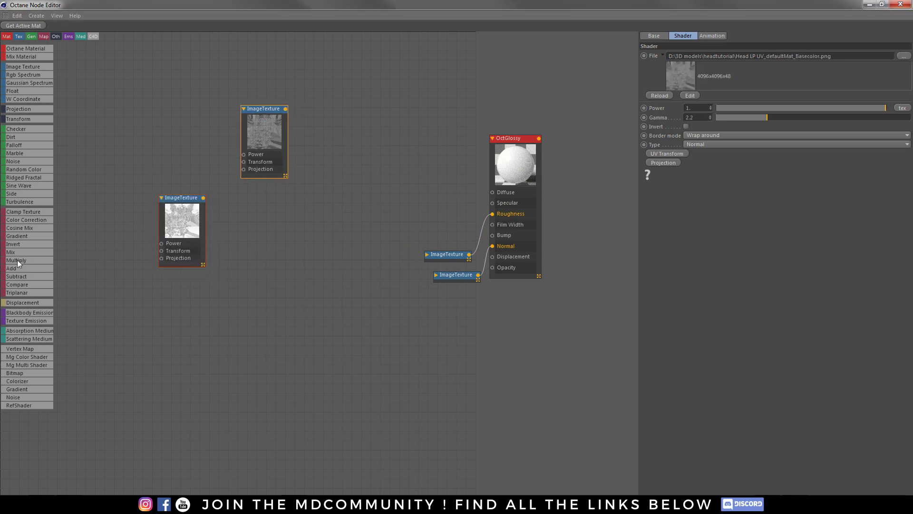
Add two Mix texture nodes and connect the upper one to OctGlossy's Diffuse input and the lower one to Specular.
{"action": "left_click_drag", "start_coordinate": [11, 252], "coordinate": [363, 225]}
{"action": "left_click", "coordinate": [343, 190]}
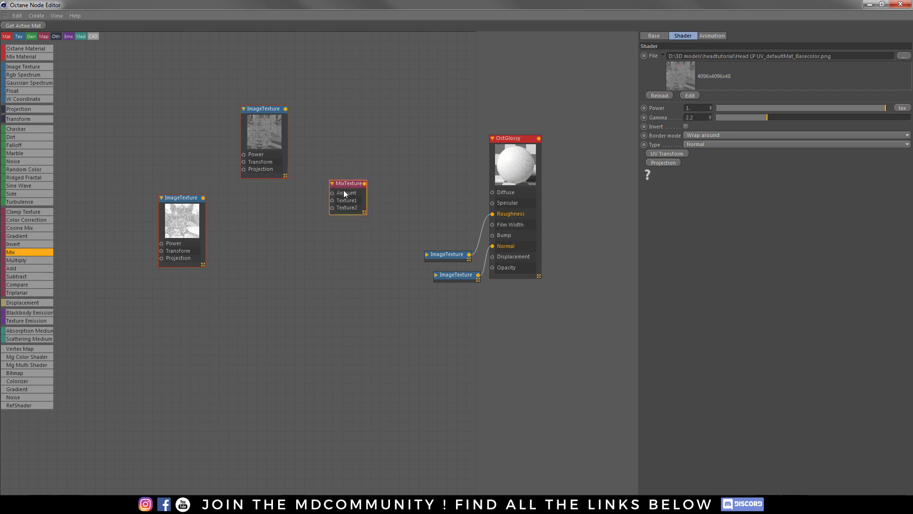
{"action": "left_click_drag", "start_coordinate": [341, 126], "coordinate": [342, 124]}
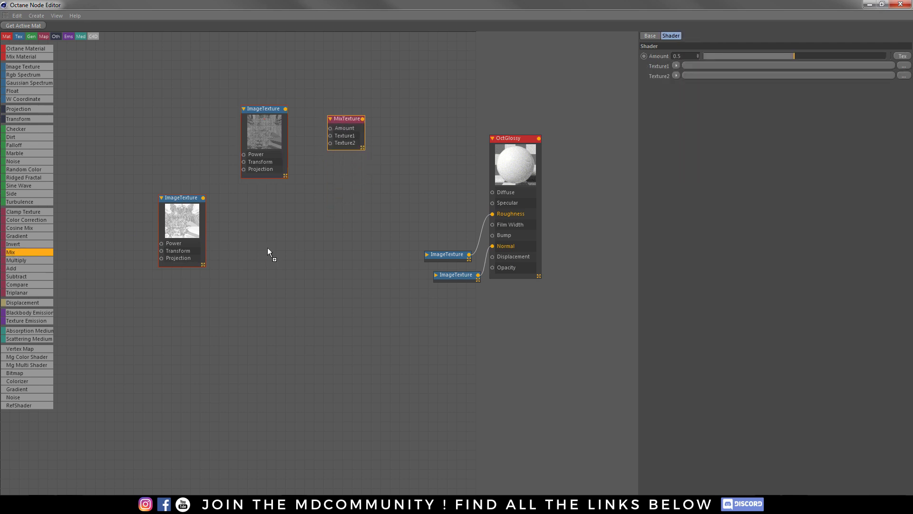
{"action": "left_click_drag", "start_coordinate": [338, 188], "coordinate": [340, 187]}
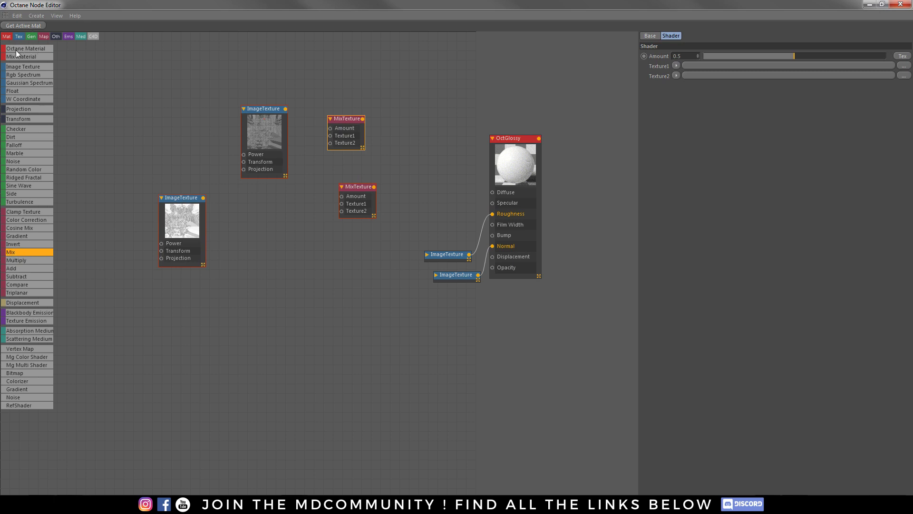
{"action": "left_click_drag", "start_coordinate": [362, 119], "coordinate": [490, 195]}
{"action": "left_click_drag", "start_coordinate": [374, 186], "coordinate": [492, 205]}
Connect the Metallic map to the Amount of both mix nodes and the Basecolor map to Texture1 of the Diffuse mix.
{"action": "left_click_drag", "start_coordinate": [255, 113], "coordinate": [173, 101]}
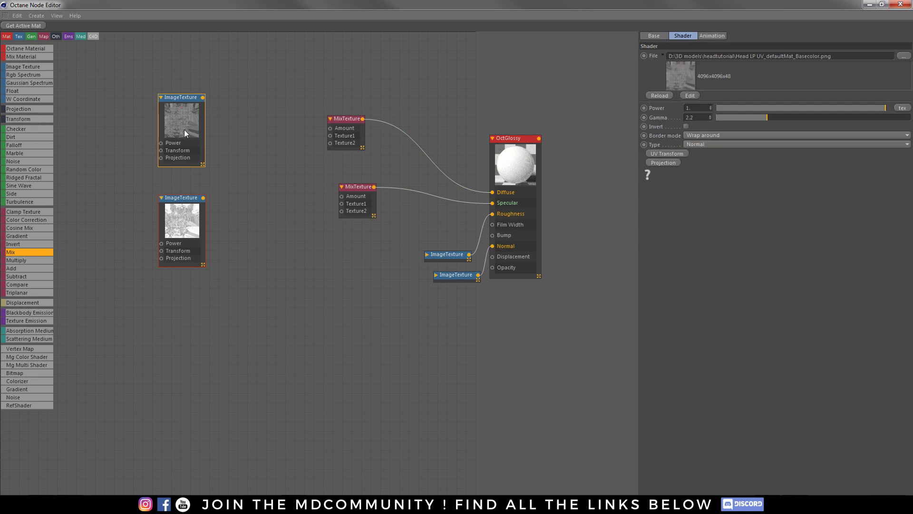
{"action": "left_click", "coordinate": [191, 199]}
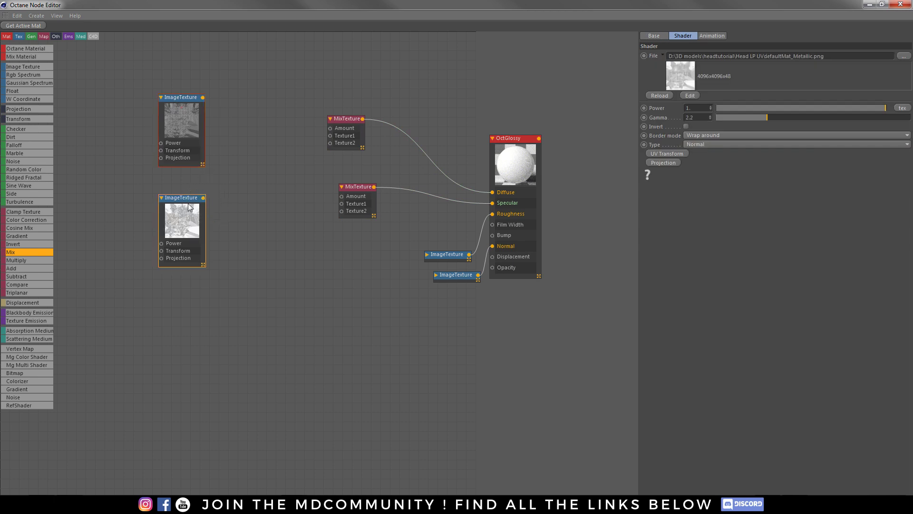
{"action": "left_click_drag", "start_coordinate": [204, 199], "coordinate": [330, 128]}
{"action": "left_click_drag", "start_coordinate": [203, 199], "coordinate": [342, 196]}
{"action": "left_click_drag", "start_coordinate": [202, 97], "coordinate": [330, 136]}
Add a Float texture below the Basecolor map, connect it to Texture2 of the Diffuse mix and set its float value to 0.
{"action": "left_click_drag", "start_coordinate": [182, 98], "coordinate": [209, 70]}
{"action": "left_click_drag", "start_coordinate": [19, 91], "coordinate": [195, 153]}
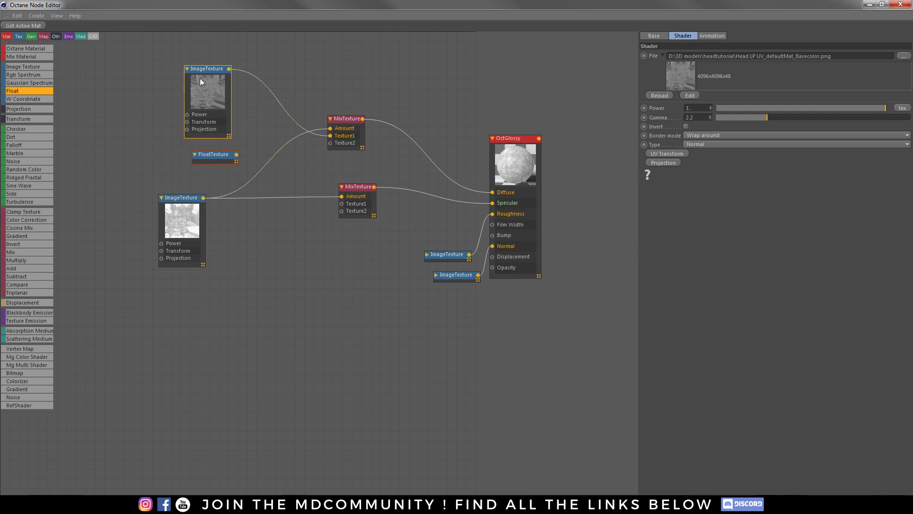
{"action": "left_click_drag", "start_coordinate": [236, 154], "coordinate": [330, 143]}
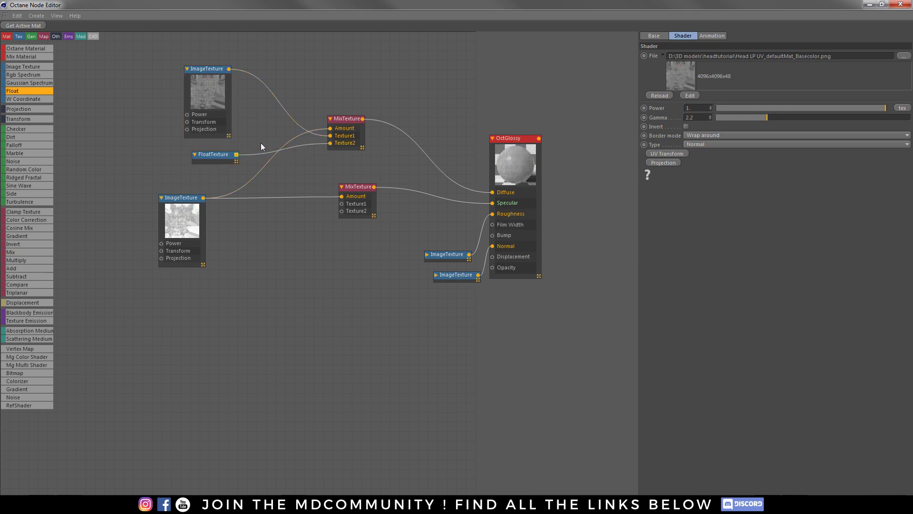
{"action": "left_click", "coordinate": [224, 156]}
{"action": "left_click_drag", "start_coordinate": [797, 58], "coordinate": [292, 59]}
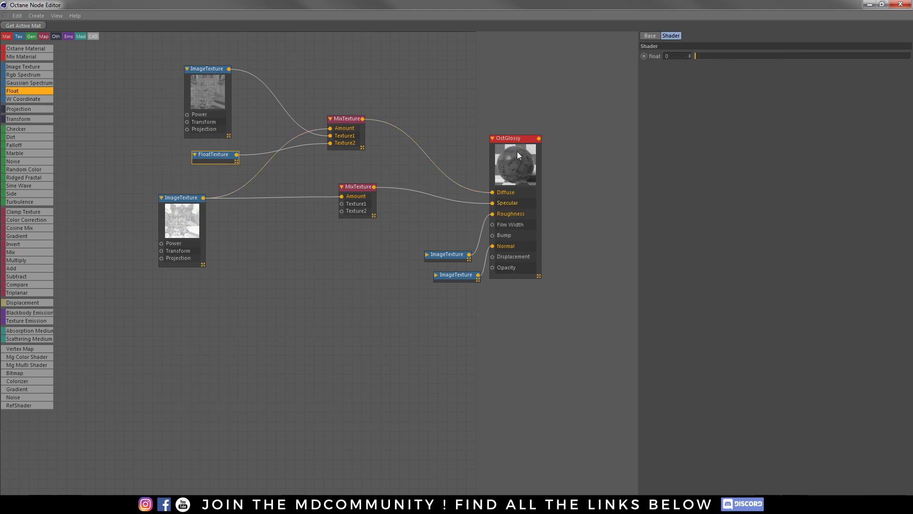
{"action": "left_click", "coordinate": [215, 80]}
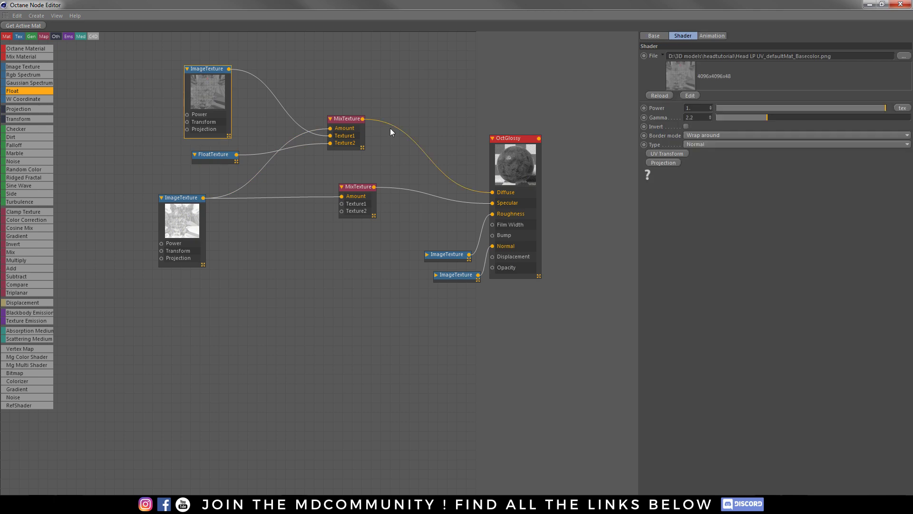
{"action": "left_click_drag", "start_coordinate": [216, 152], "coordinate": [222, 148]}
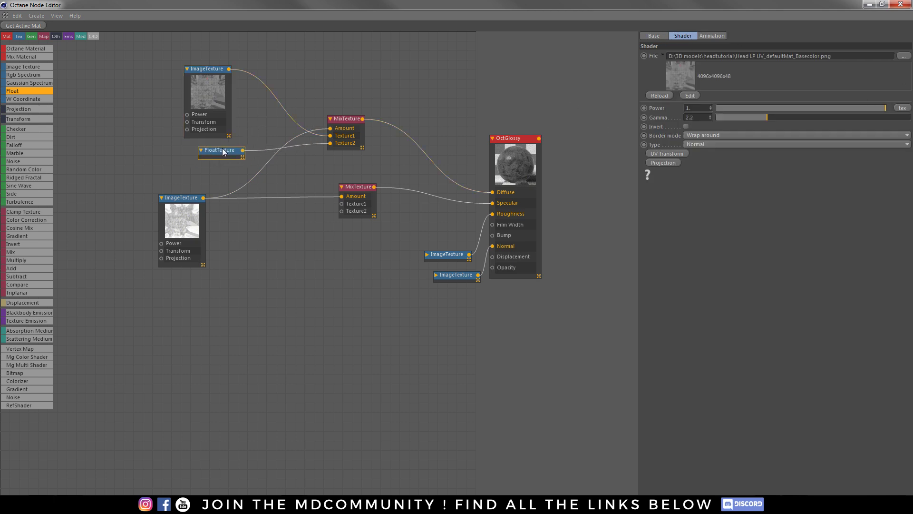
Add a Falloff map and connect it to Texture1 of the Specular mix.
{"action": "left_click", "coordinate": [185, 210]}
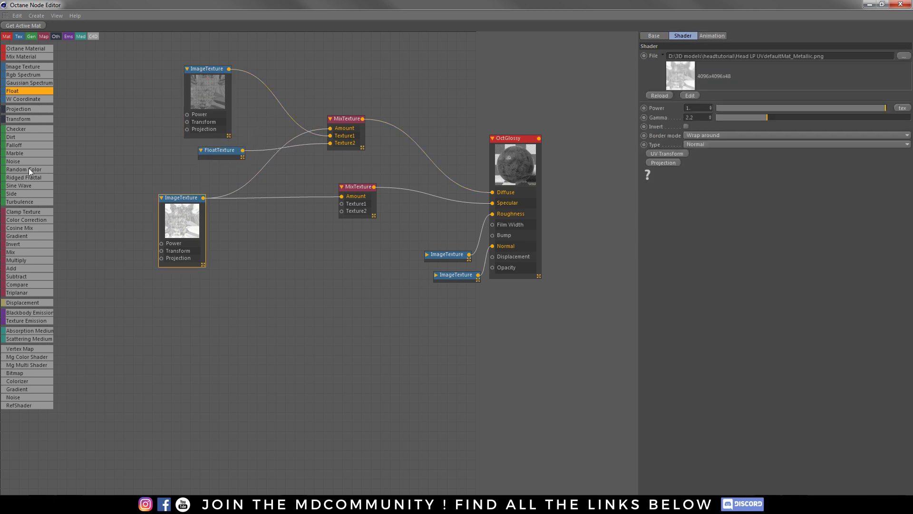
{"action": "left_click", "coordinate": [259, 217]}
{"action": "left_click_drag", "start_coordinate": [294, 217], "coordinate": [343, 204]}
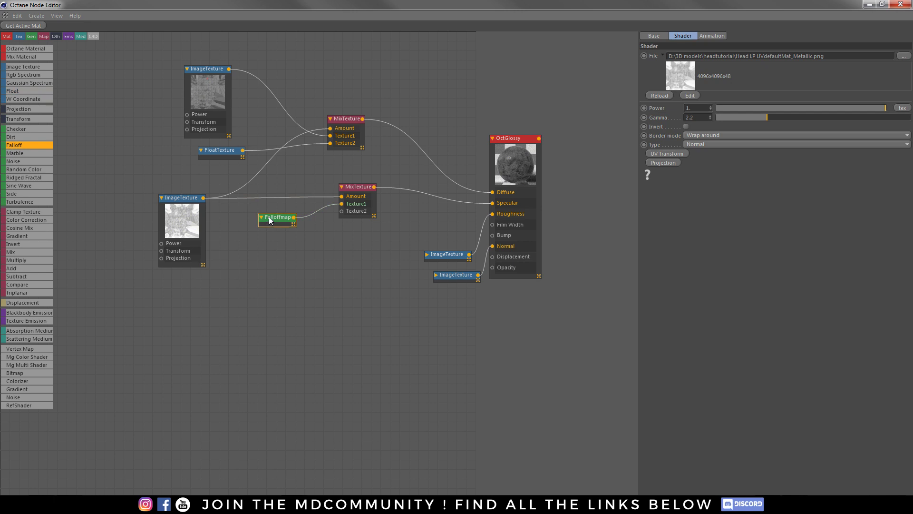
{"action": "left_click_drag", "start_coordinate": [270, 219], "coordinate": [261, 218]}
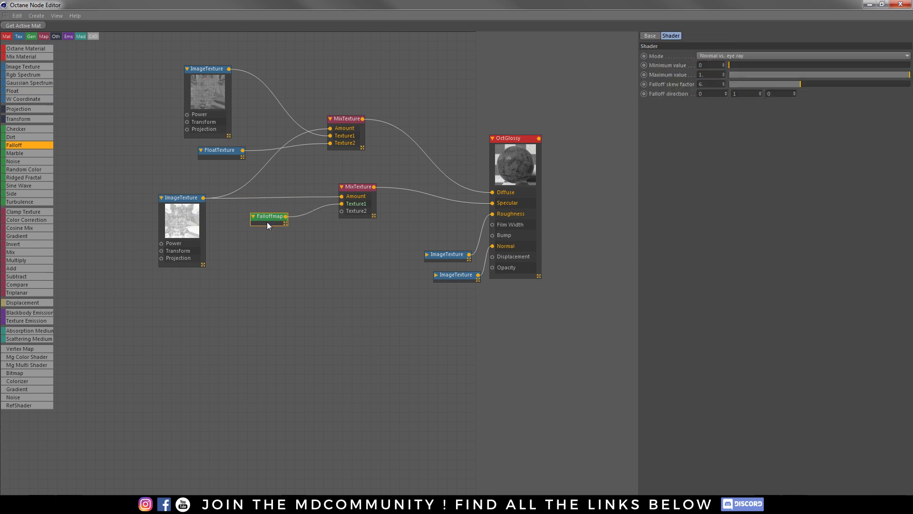
Add an Octane Gradient node, set its mode to Complex and connect it to Texture2 of the Specular mix.
{"action": "left_click", "coordinate": [22, 237]}
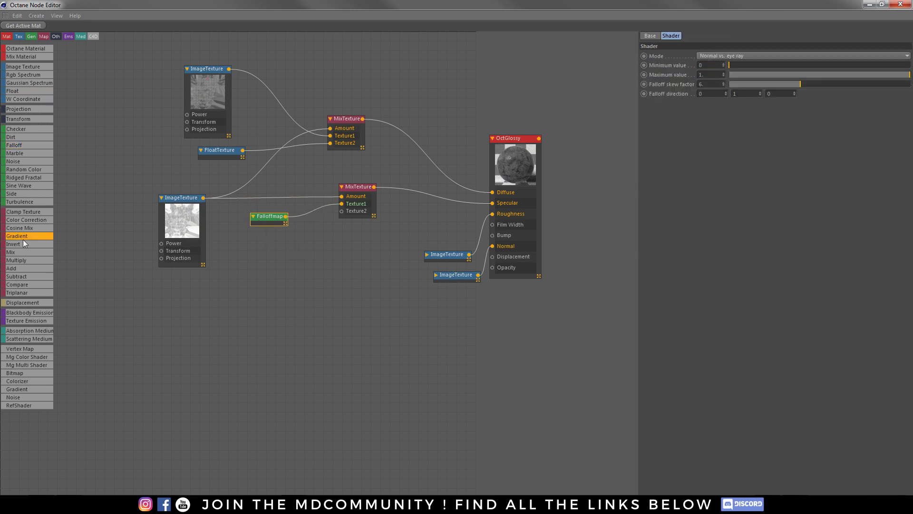
{"action": "left_click", "coordinate": [235, 276]}
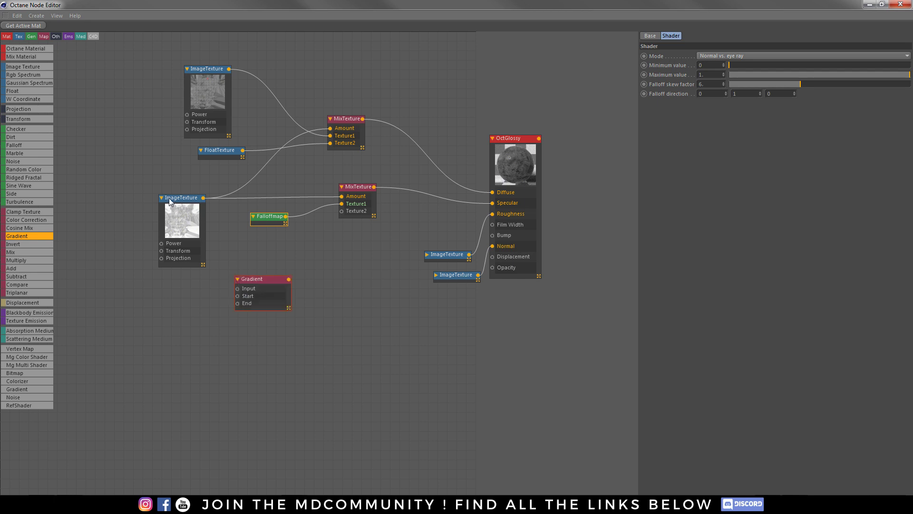
{"action": "left_click_drag", "start_coordinate": [170, 202], "coordinate": [164, 190]}
{"action": "left_click", "coordinate": [278, 281]}
{"action": "left_click", "coordinate": [721, 55]}
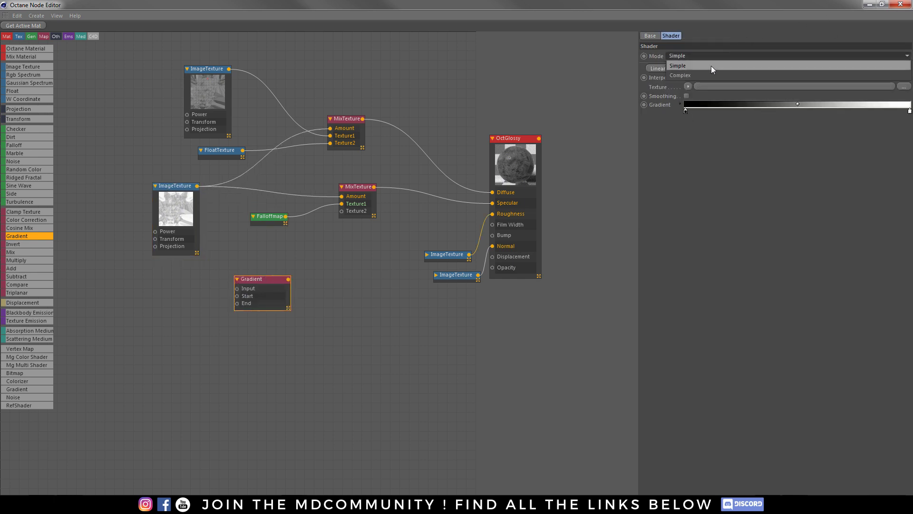
{"action": "left_click", "coordinate": [689, 78]}
{"action": "left_click_drag", "start_coordinate": [289, 280], "coordinate": [342, 210]}
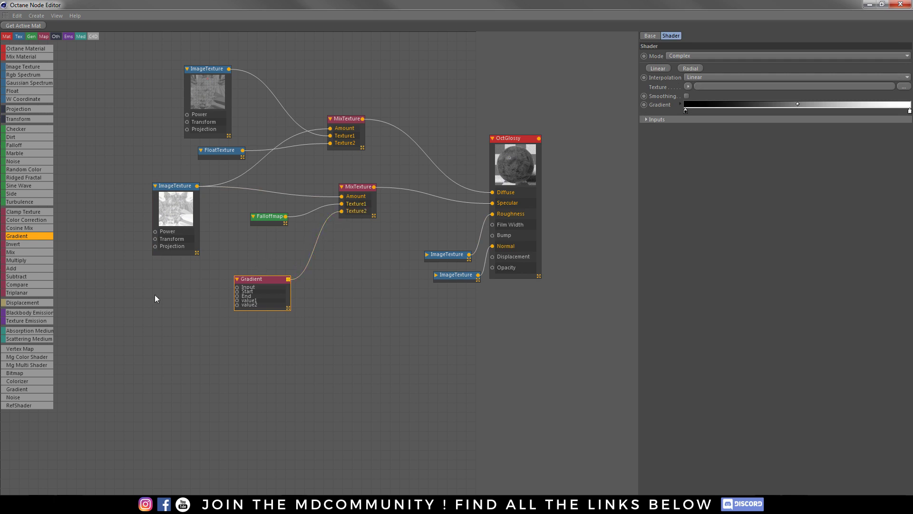
Connect a new Falloff map to the Gradient's Input, the Basecolor map to Start and a new Float texture to End.
{"action": "left_click_drag", "start_coordinate": [13, 145], "coordinate": [236, 287]}
{"action": "left_click_drag", "start_coordinate": [214, 69], "coordinate": [235, 292]}
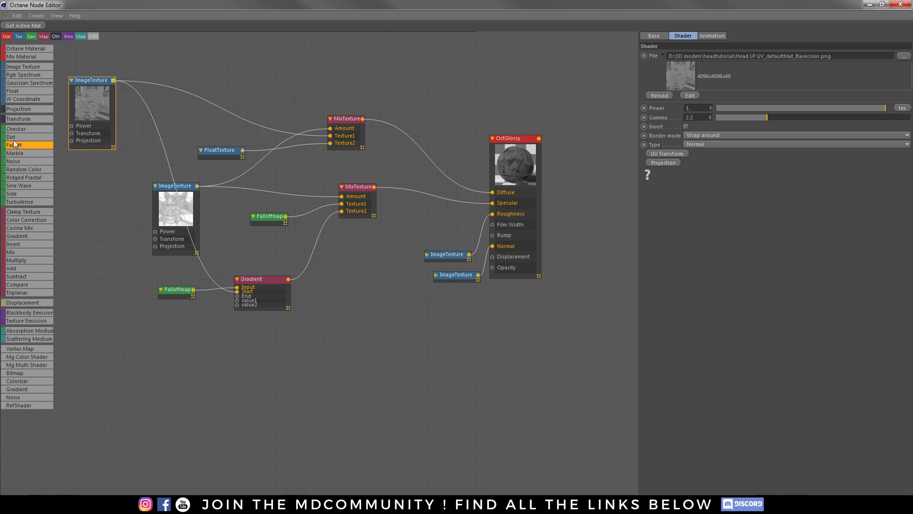
{"action": "left_click_drag", "start_coordinate": [14, 91], "coordinate": [274, 398]}
{"action": "left_click_drag", "start_coordinate": [175, 293], "coordinate": [141, 335]}
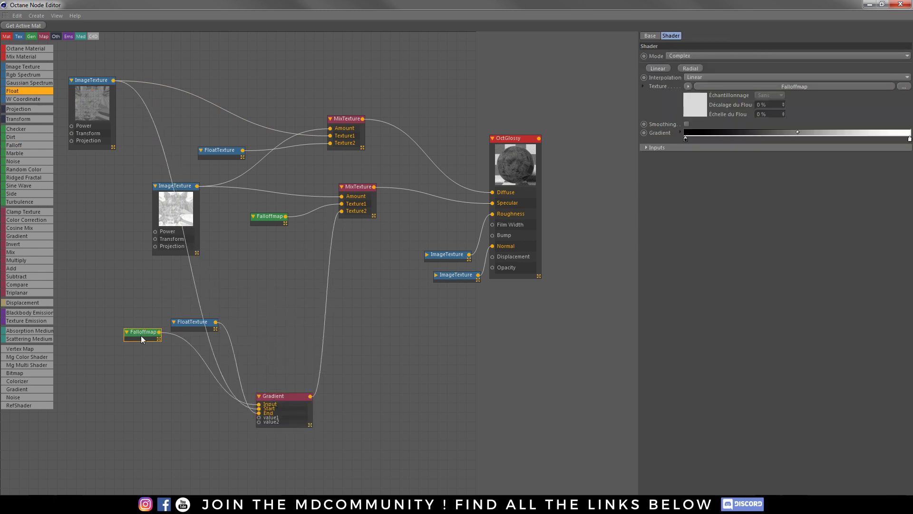
{"action": "left_click_drag", "start_coordinate": [192, 323], "coordinate": [153, 404]}
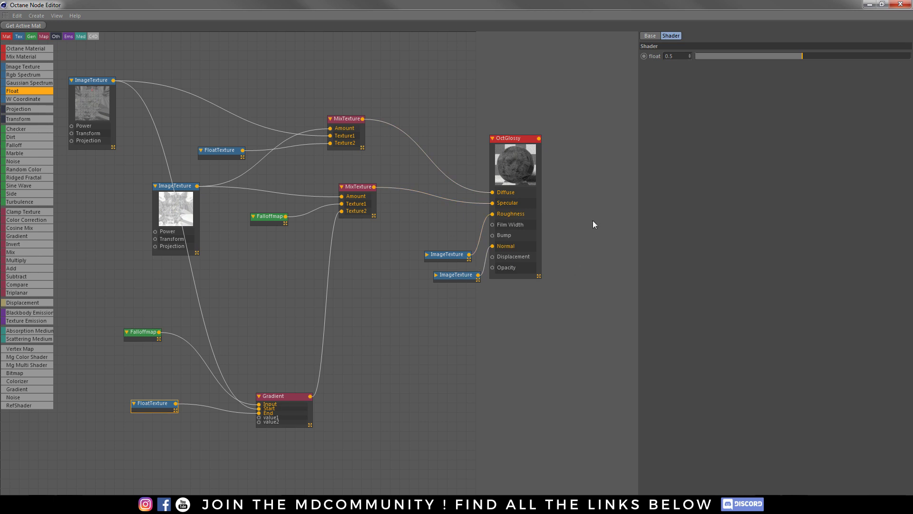
Tidy the node layout by repositioning the roughness and normal textures, the Gradient and its Falloff and Float nodes.
{"action": "left_click_drag", "start_coordinate": [446, 256], "coordinate": [432, 246]}
{"action": "left_click_drag", "start_coordinate": [450, 275], "coordinate": [430, 273]}
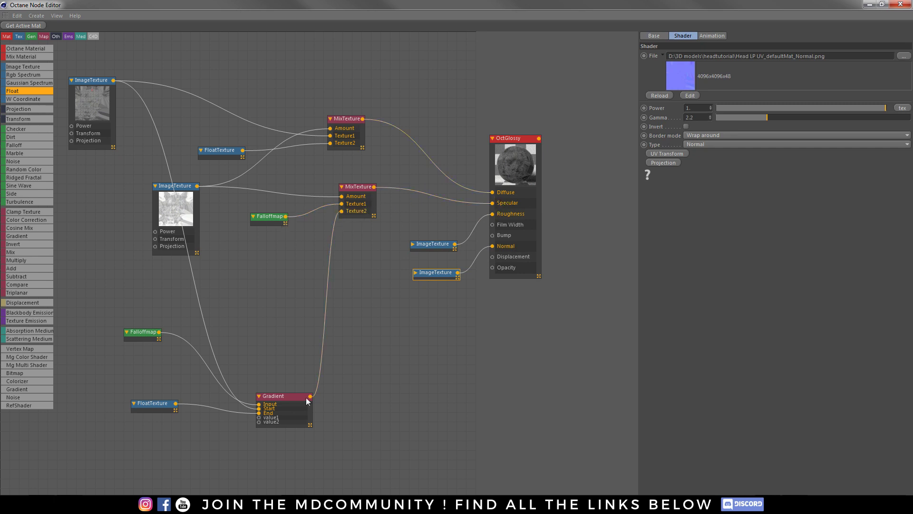
{"action": "left_click_drag", "start_coordinate": [284, 395], "coordinate": [295, 313]}
{"action": "left_click_drag", "start_coordinate": [138, 330], "coordinate": [154, 331]}
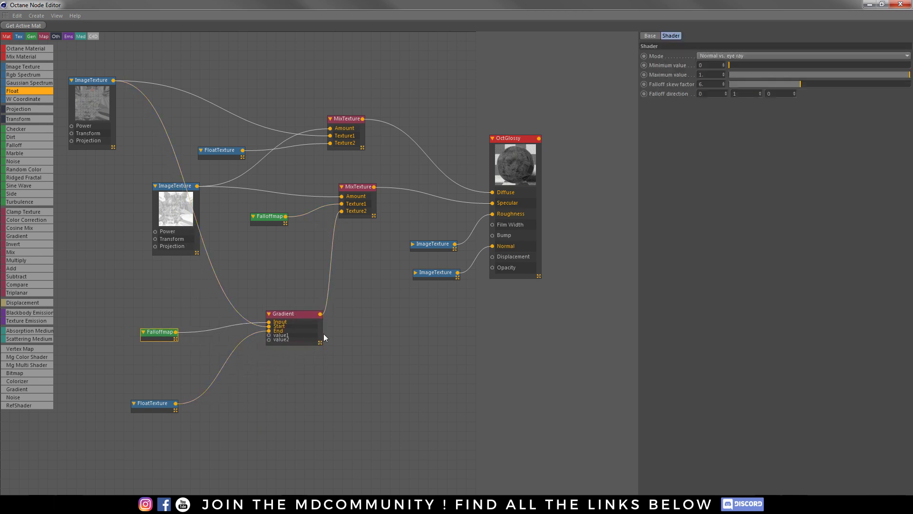
{"action": "left_click_drag", "start_coordinate": [147, 400], "coordinate": [167, 371]}
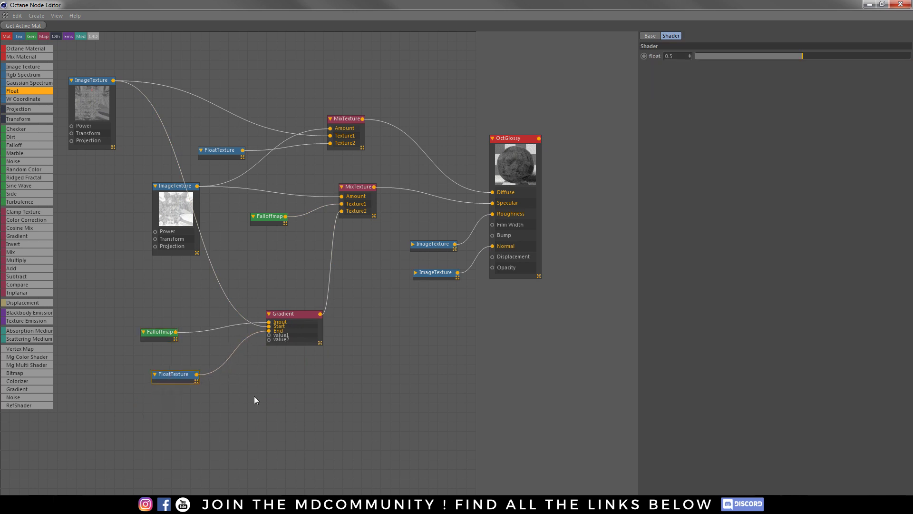
Set OctGlossy's Index to 1 and close the node editor and the material editor.
{"action": "left_click", "coordinate": [511, 140]}
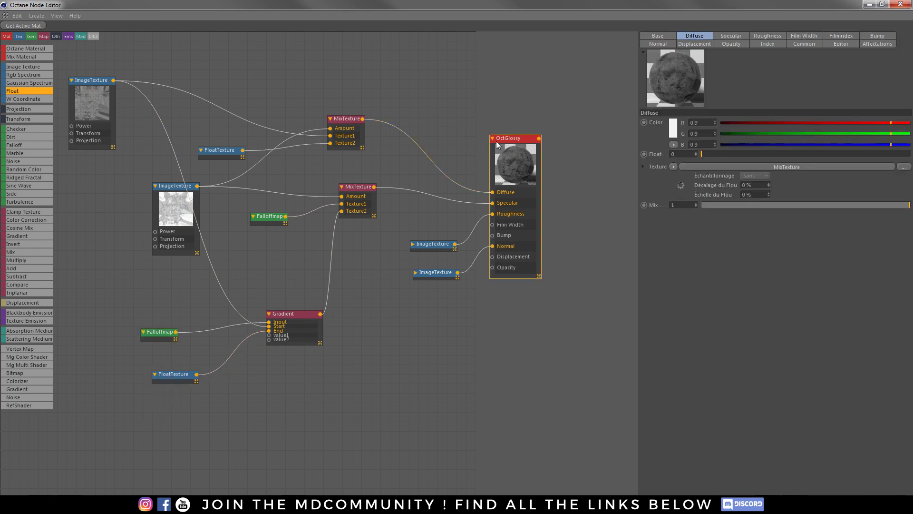
{"action": "left_click", "coordinate": [767, 45]}
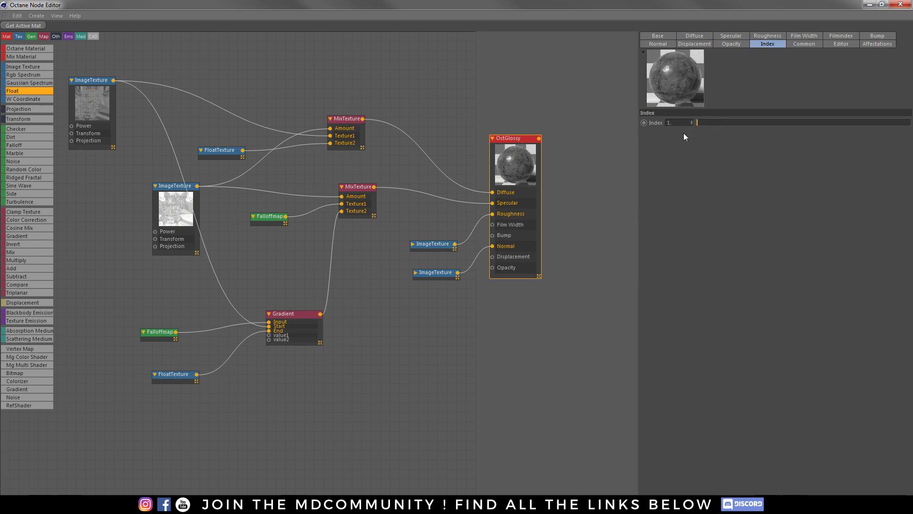
{"action": "left_click", "coordinate": [900, 4]}
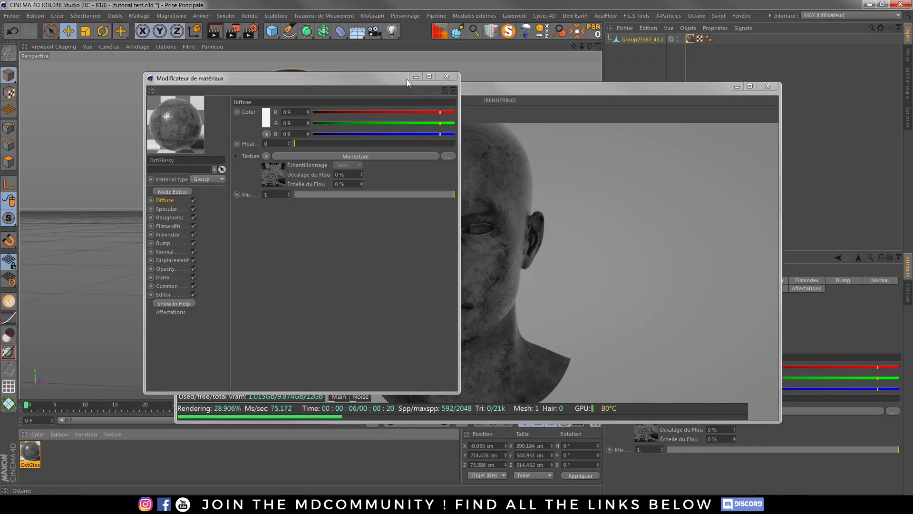
{"action": "left_click", "coordinate": [446, 76]}
Bring up the Octane camera imager settings, add an Hdri Environment and move the Live Viewer to uncover the environment tag's attributes.
{"action": "left_click_drag", "start_coordinate": [482, 255], "coordinate": [485, 284]}
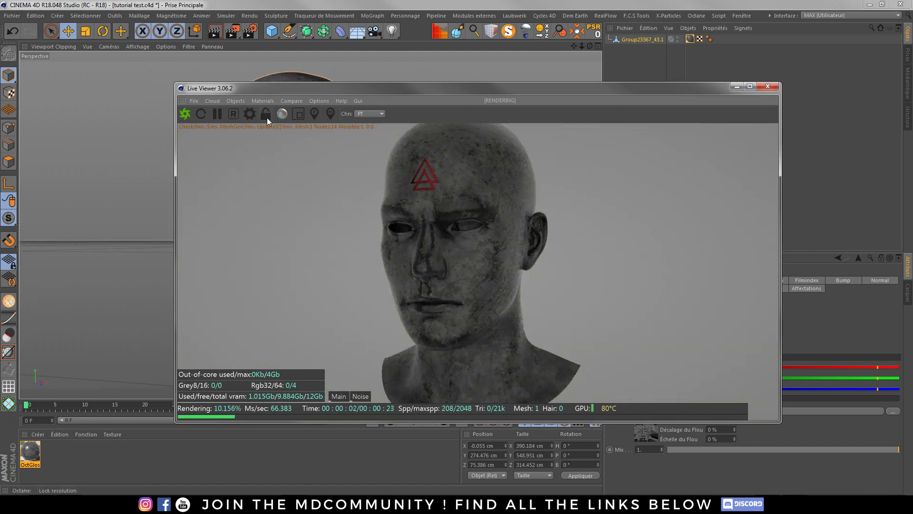
{"action": "left_click", "coordinate": [249, 113]}
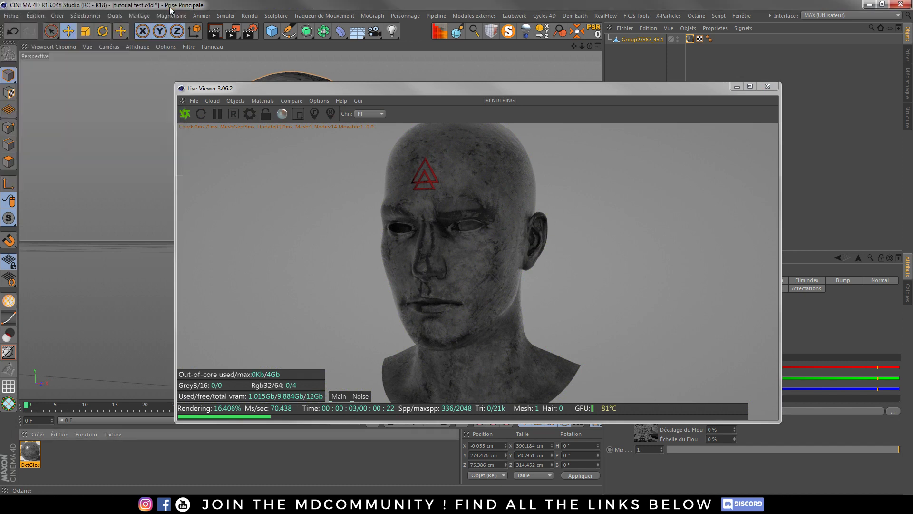
{"action": "left_click", "coordinate": [262, 101]}
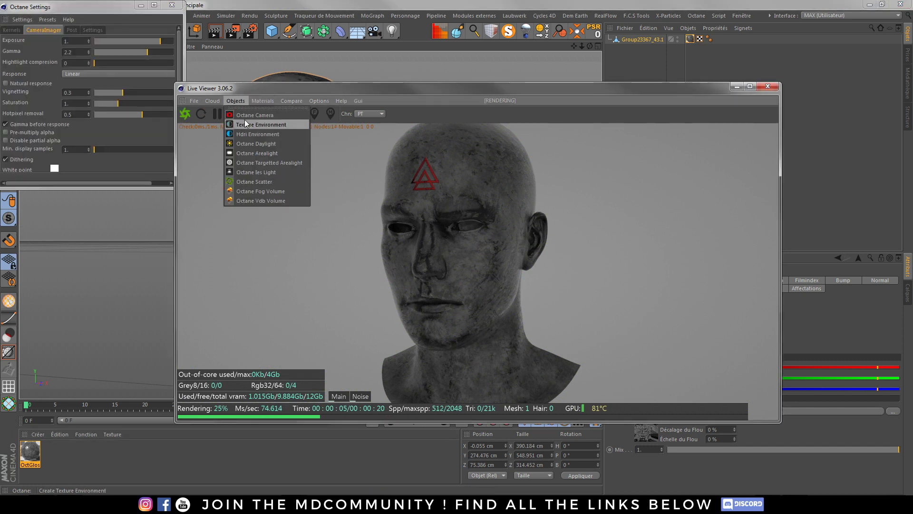
{"action": "left_click", "coordinate": [249, 131]}
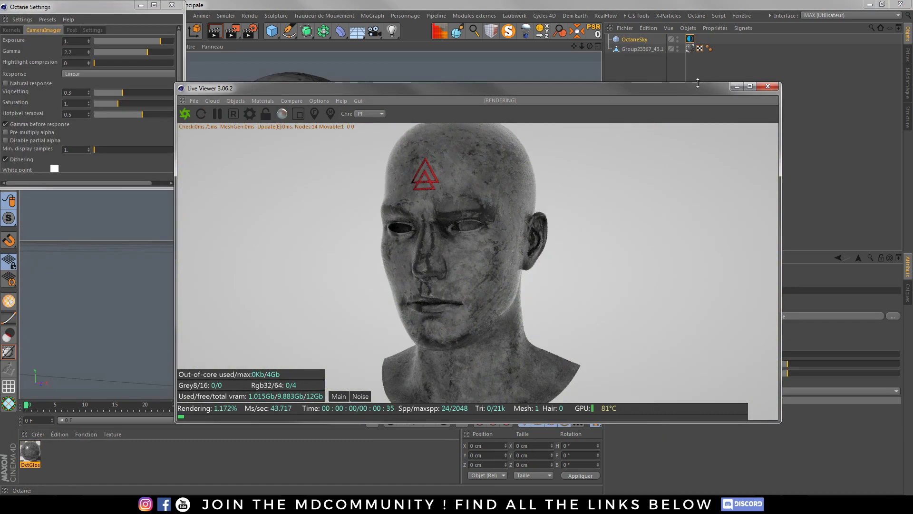
{"action": "left_click_drag", "start_coordinate": [649, 88], "coordinate": [491, 92]}
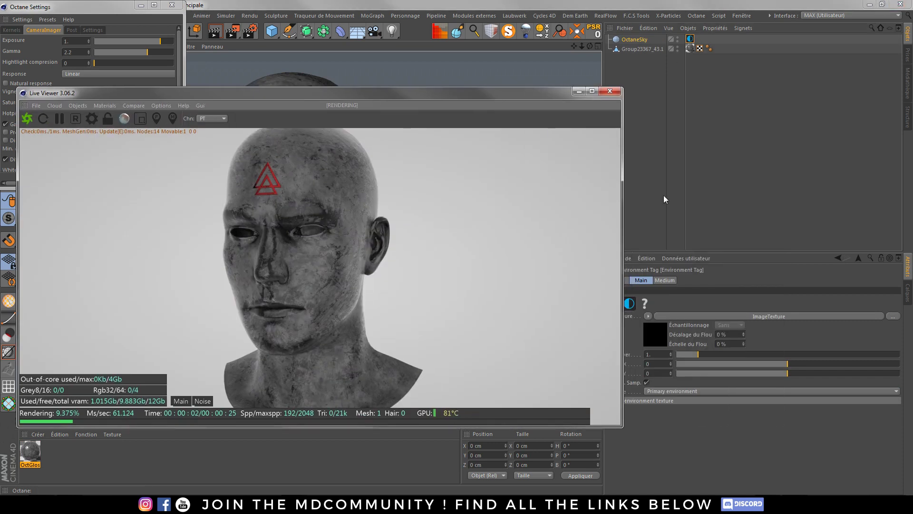
Set the environment ImageTexture's Power to 4 and Gamma to 2.2, and narrow the Live Viewer to uncover the attributes.
{"action": "left_click", "coordinate": [734, 317]}
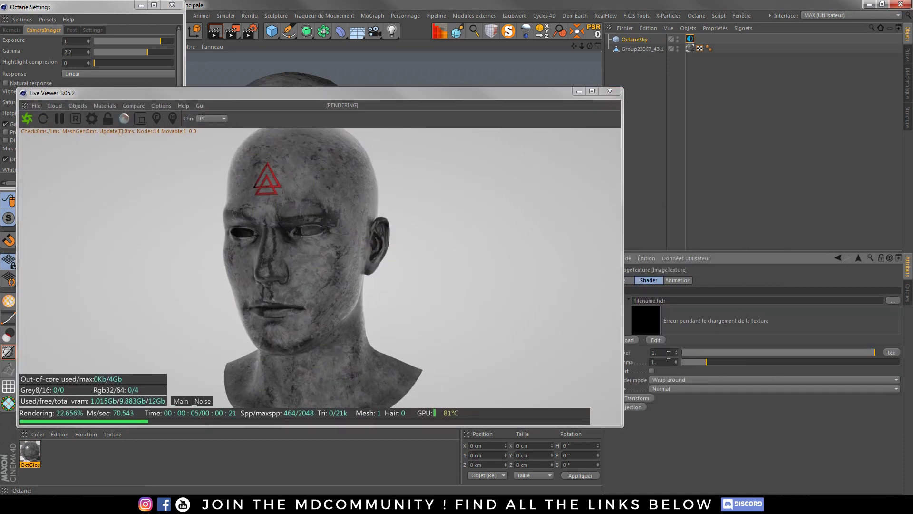
{"action": "type", "text": "4"}
{"action": "key", "text": "Tab"}
{"action": "type", "text": "2.2"}
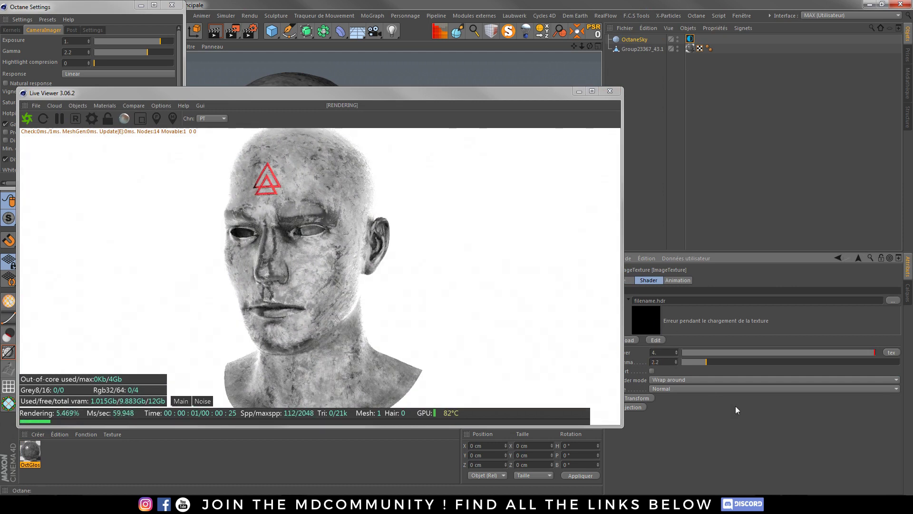
{"action": "key", "text": "Return"}
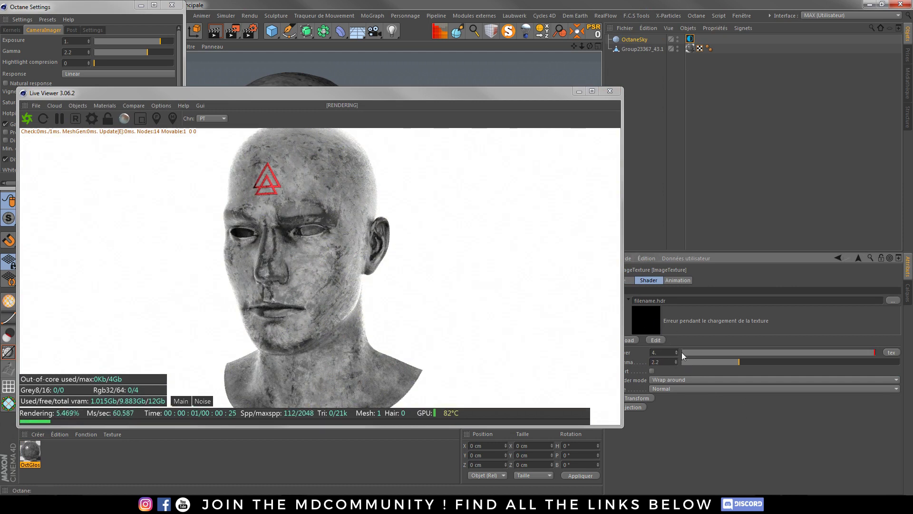
{"action": "left_click_drag", "start_coordinate": [621, 356], "coordinate": [533, 355]}
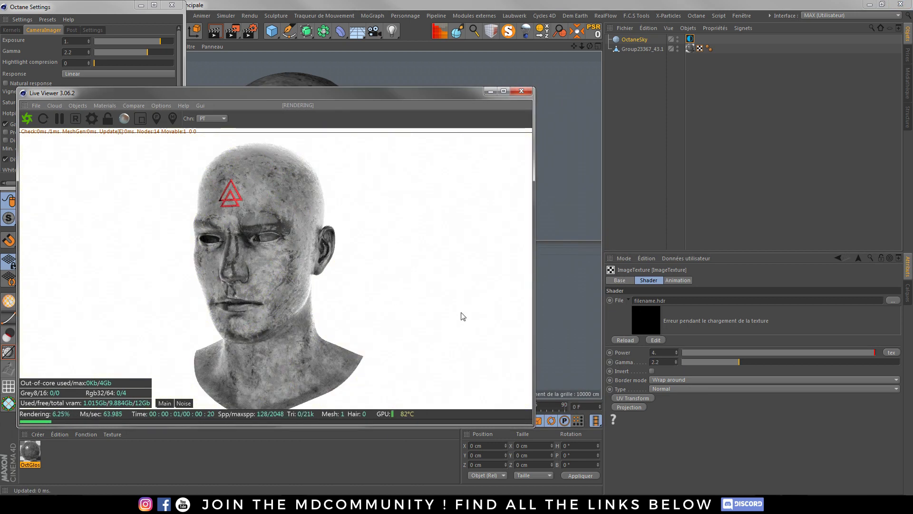
Load BackLight_4K_23 from the HDR Backlight VC folder as the environment texture, without copying it to the project.
{"action": "left_click", "coordinate": [891, 300]}
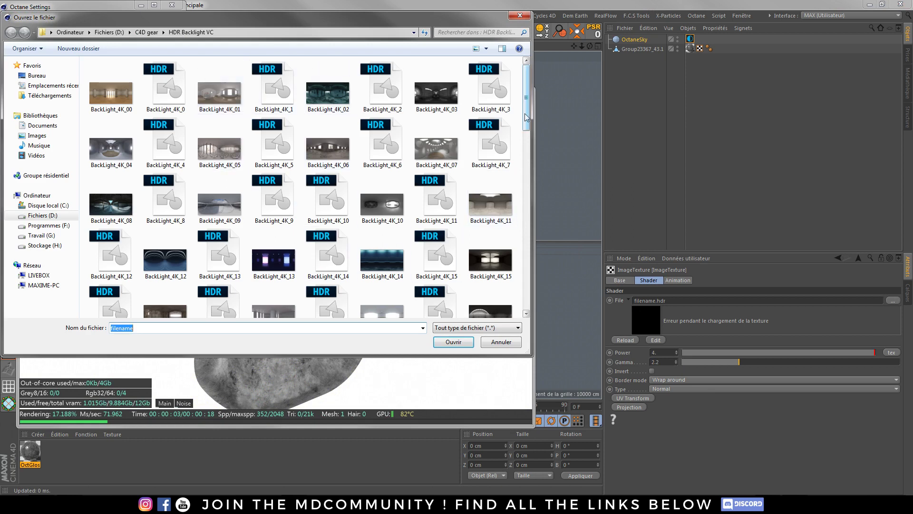
{"action": "left_click_drag", "start_coordinate": [526, 114], "coordinate": [531, 172]}
{"action": "double_click", "coordinate": [442, 146]}
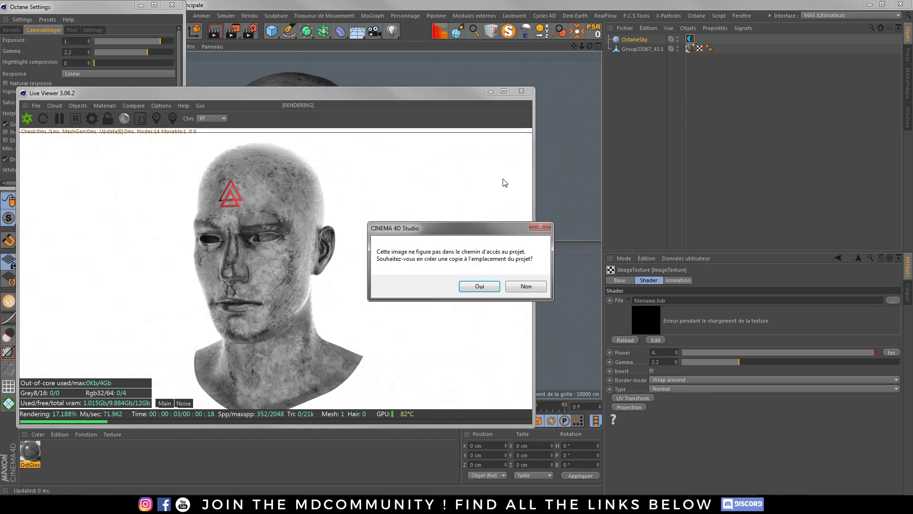
{"action": "left_click", "coordinate": [527, 286]}
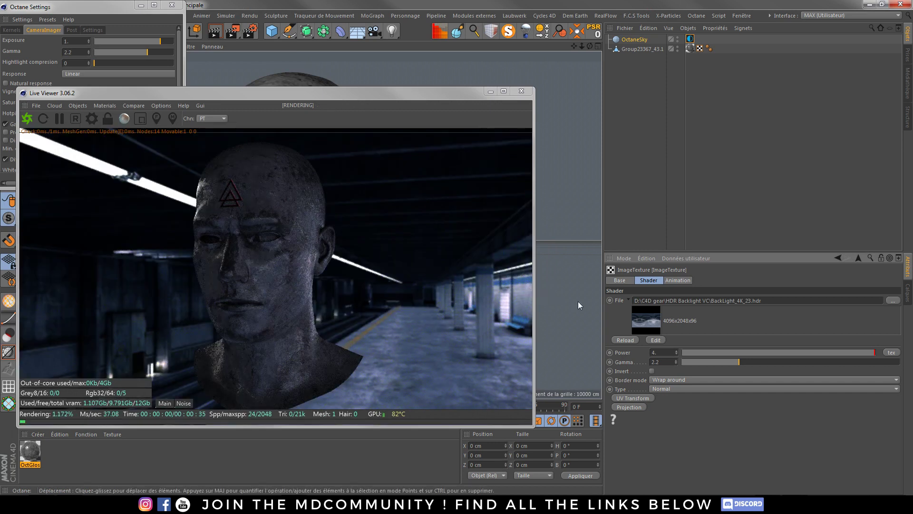
Load BackLight_4K_18.hdr as the environment texture, without copying it to the project.
{"action": "left_click", "coordinate": [893, 300]}
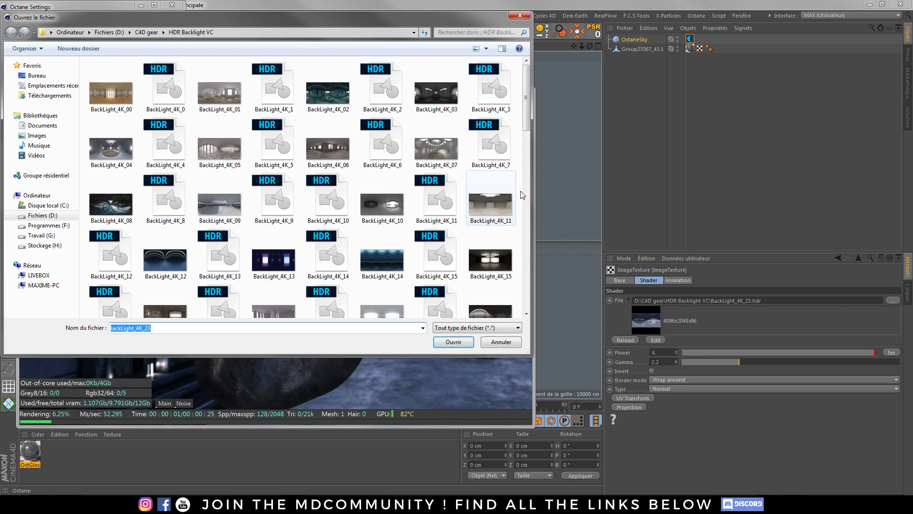
{"action": "scroll", "coordinate": [452, 256], "scroll_direction": "down", "scroll_amount": 3}
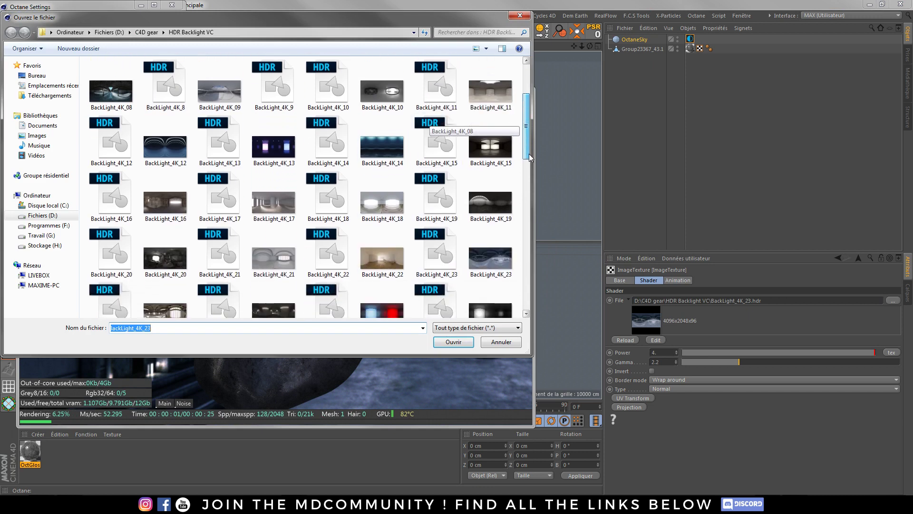
{"action": "double_click", "coordinate": [336, 196]}
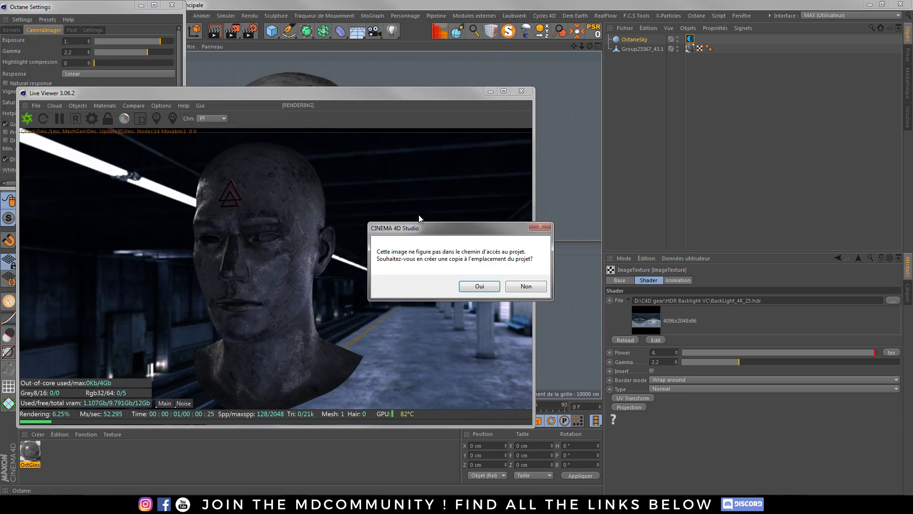
{"action": "left_click", "coordinate": [520, 284]}
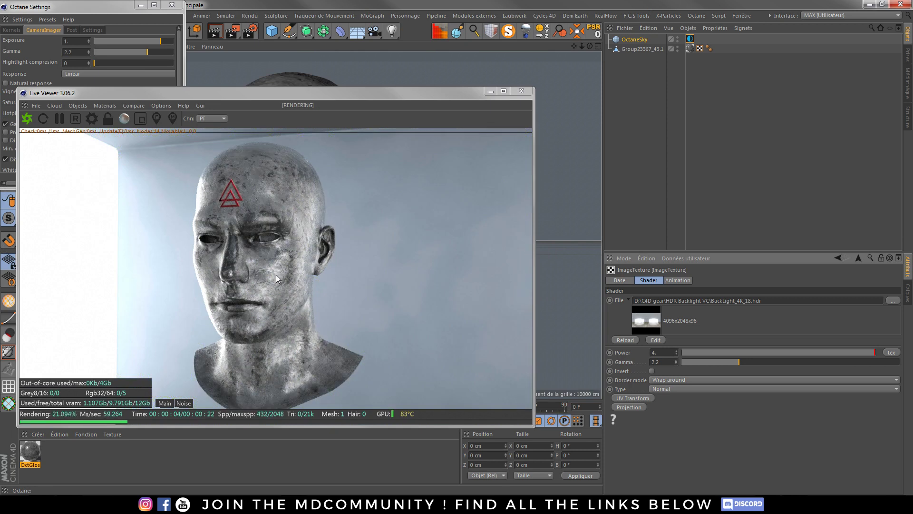
Inspect the head's surface relief up close and open the OctGlossy normal map's texture settings in the material editor.
{"action": "left_click_drag", "start_coordinate": [278, 255], "coordinate": [278, 286]}
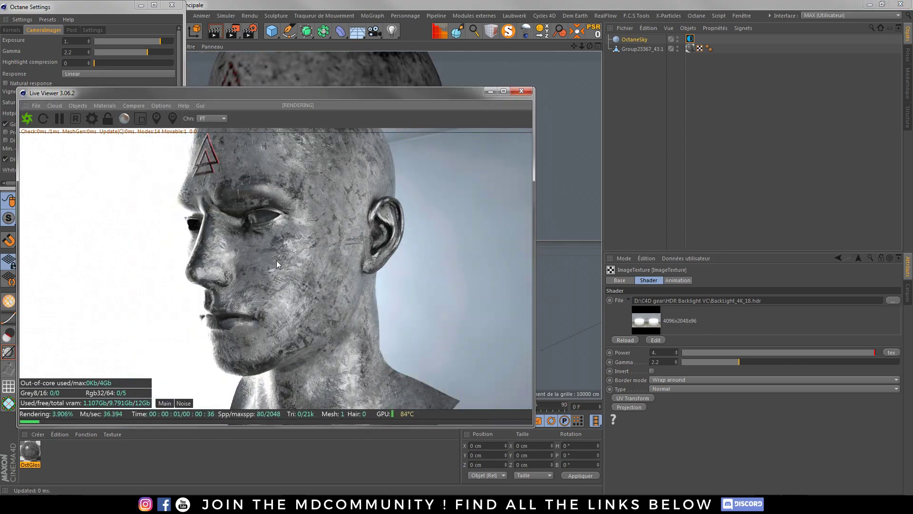
{"action": "scroll", "coordinate": [276, 260], "scroll_direction": "up", "scroll_amount": 2}
{"action": "left_click_drag", "start_coordinate": [280, 273], "coordinate": [321, 217]}
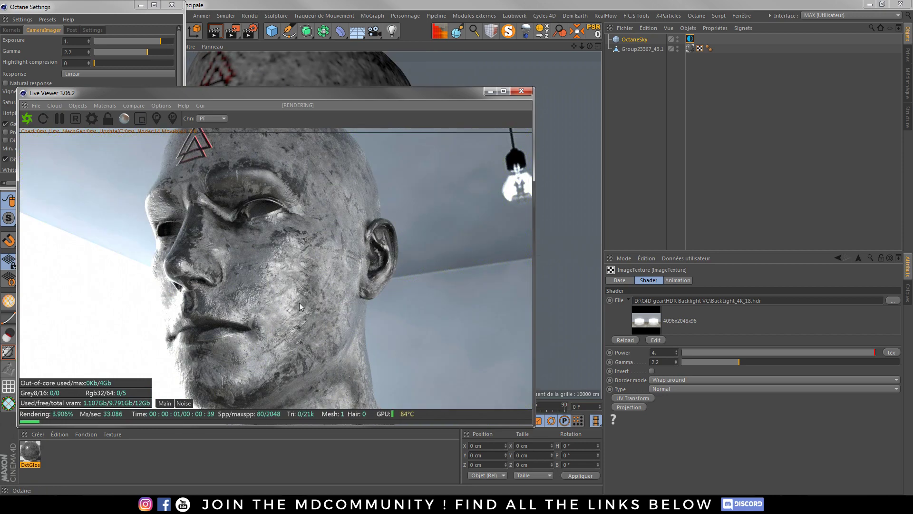
{"action": "left_click_drag", "start_coordinate": [194, 189], "coordinate": [331, 258]}
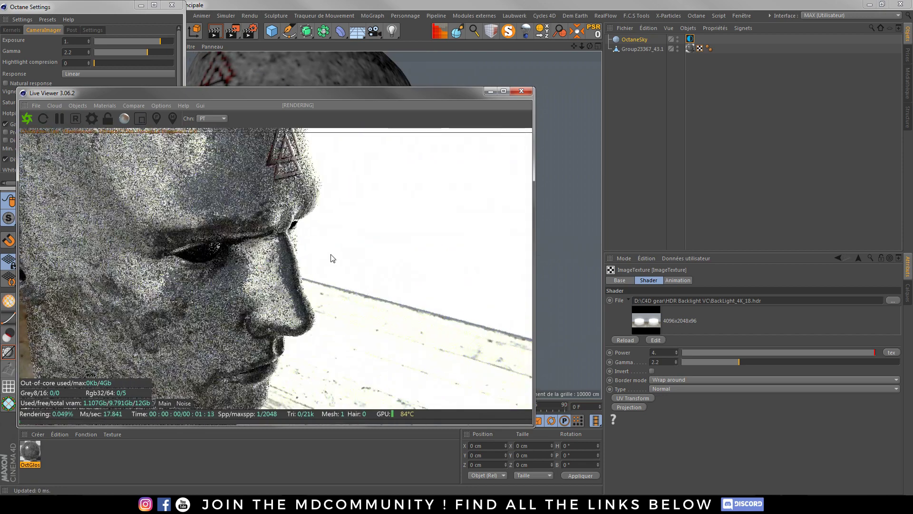
{"action": "left_click_drag", "start_coordinate": [229, 226], "coordinate": [255, 201]}
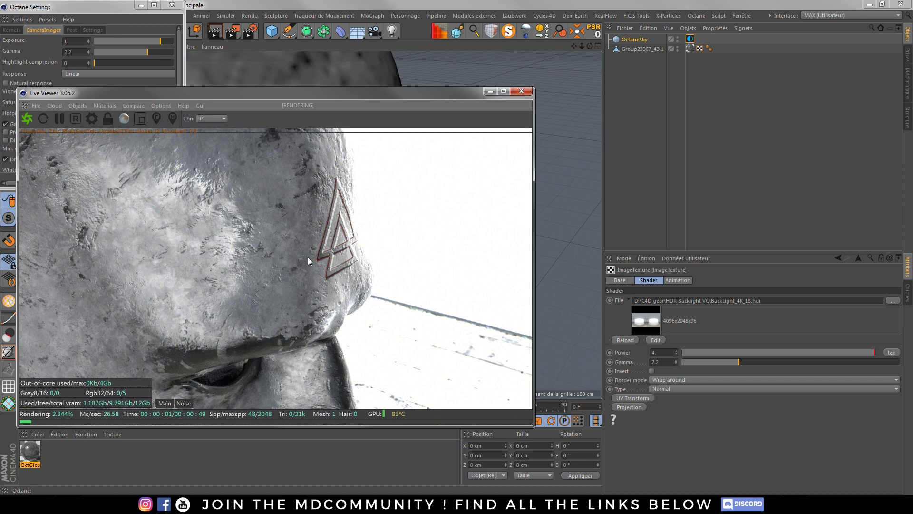
{"action": "double_click", "coordinate": [25, 454]}
{"action": "left_click_drag", "start_coordinate": [281, 68], "coordinate": [633, 81]}
{"action": "left_click", "coordinate": [511, 250]}
{"action": "left_click", "coordinate": [618, 132]}
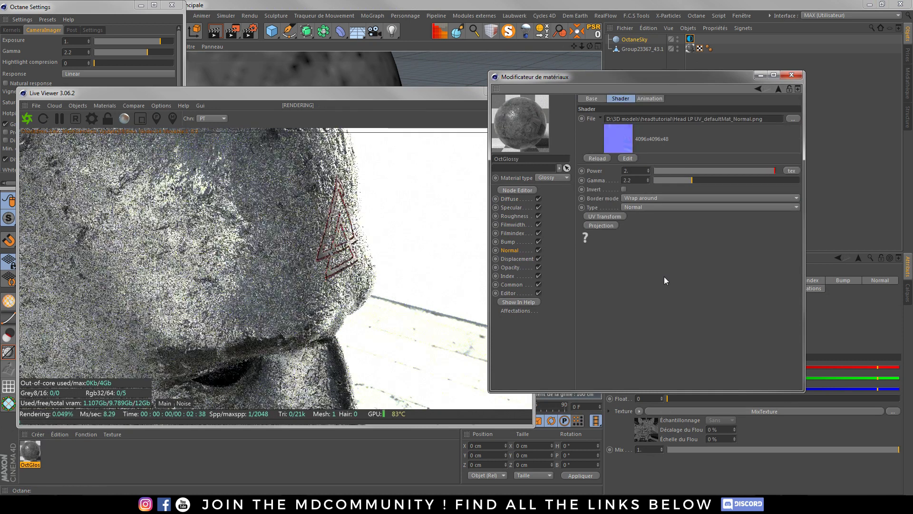
Try a Power of 3 on the normal map texture and check the relief on the head.
{"action": "type", "text": "3"}
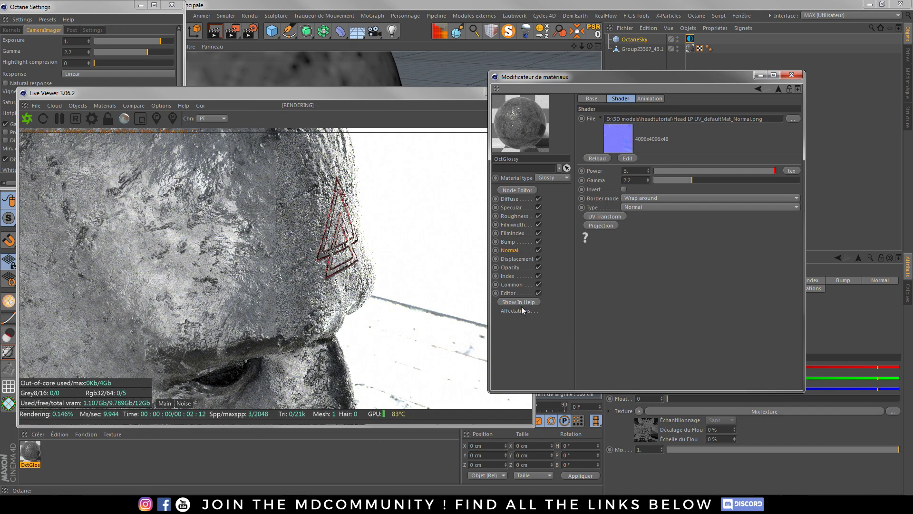
{"action": "left_click_drag", "start_coordinate": [267, 206], "coordinate": [158, 306]}
{"action": "mouse_move", "coordinate": [270, 327]}
{"action": "left_mouse_down"}
{"action": "mouse_move", "coordinate": [243, 289]}
{"action": "mouse_move", "coordinate": [241, 300]}
{"action": "mouse_move", "coordinate": [264, 314]}
{"action": "left_mouse_up"}
Set the normal map texture's Power to 1.5, check the face and close the material editor.
{"action": "left_click", "coordinate": [623, 171]}
{"action": "type", "text": "1.5"}
{"action": "key", "text": "Return"}
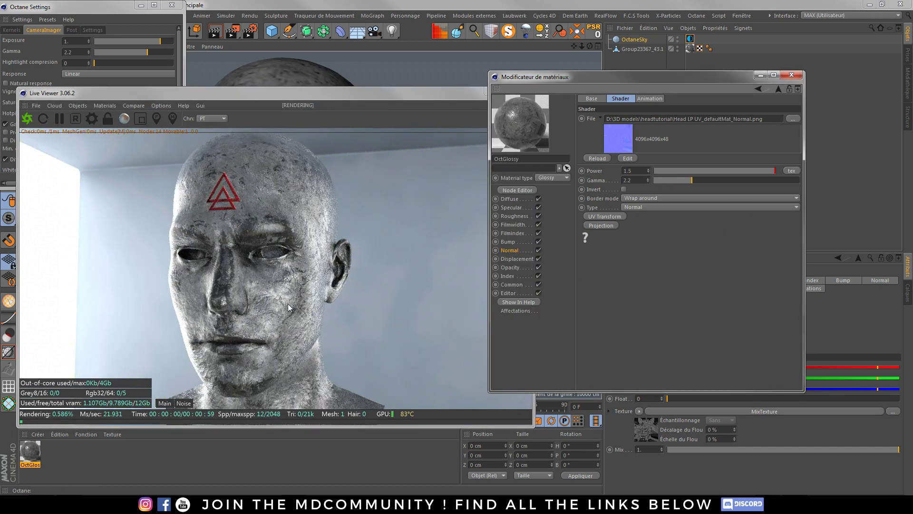
{"action": "left_click_drag", "start_coordinate": [272, 301], "coordinate": [332, 346]}
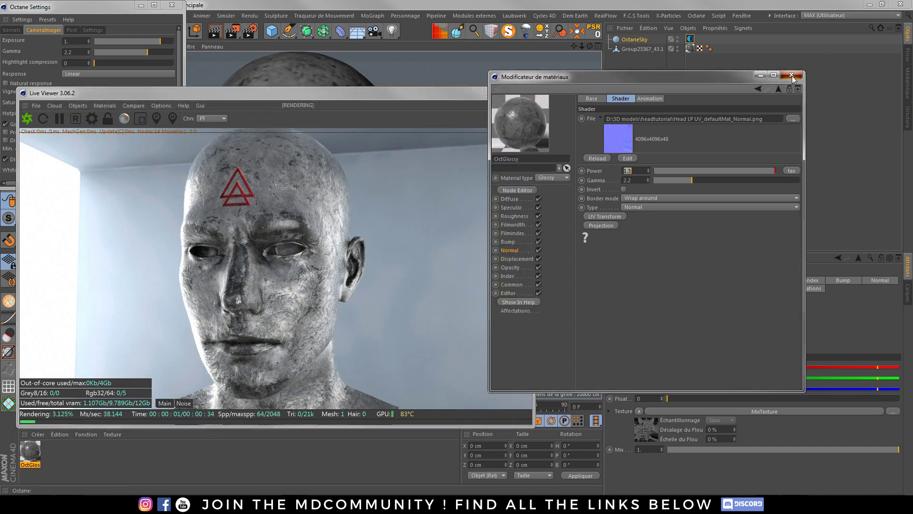
{"action": "left_click", "coordinate": [791, 75]}
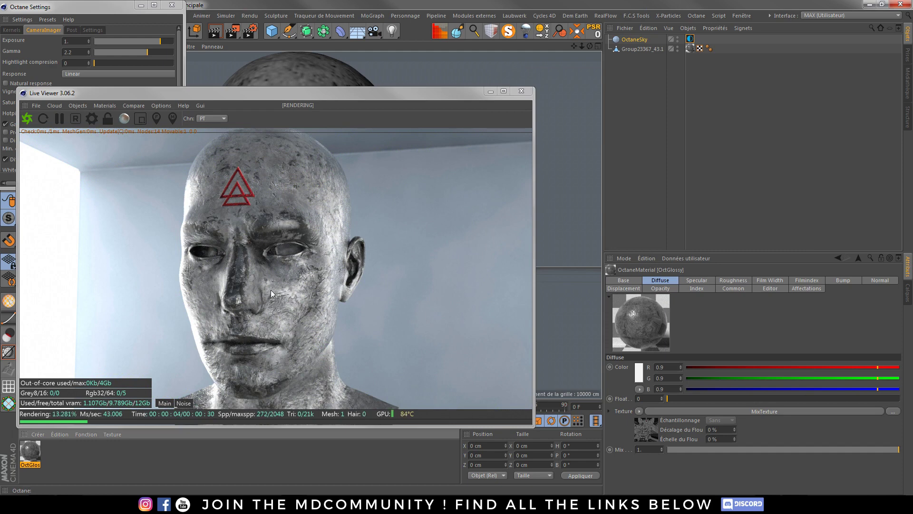
Enable Alpha channel in Octane's Pathtracing kernel settings and move the settings window off the Live Viewer.
{"action": "left_click_drag", "start_coordinate": [253, 299], "coordinate": [273, 323]}
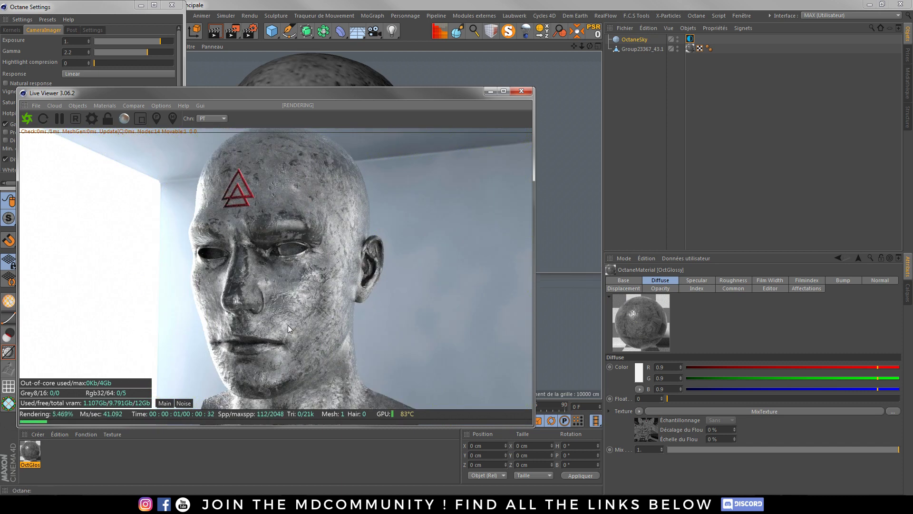
{"action": "left_click", "coordinate": [100, 141]}
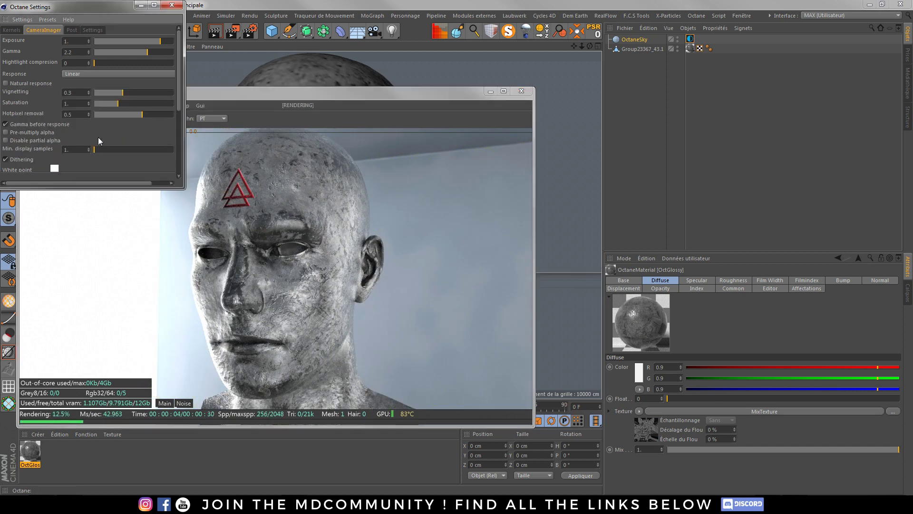
{"action": "left_click", "coordinate": [10, 30]}
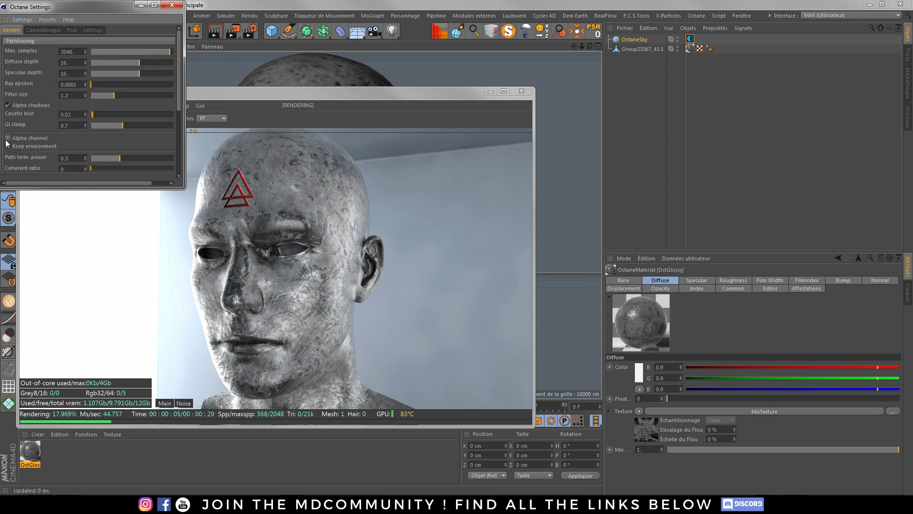
{"action": "left_click", "coordinate": [8, 139]}
{"action": "left_click_drag", "start_coordinate": [124, 8], "coordinate": [716, 86]}
{"action": "left_click_drag", "start_coordinate": [308, 309], "coordinate": [286, 303]}
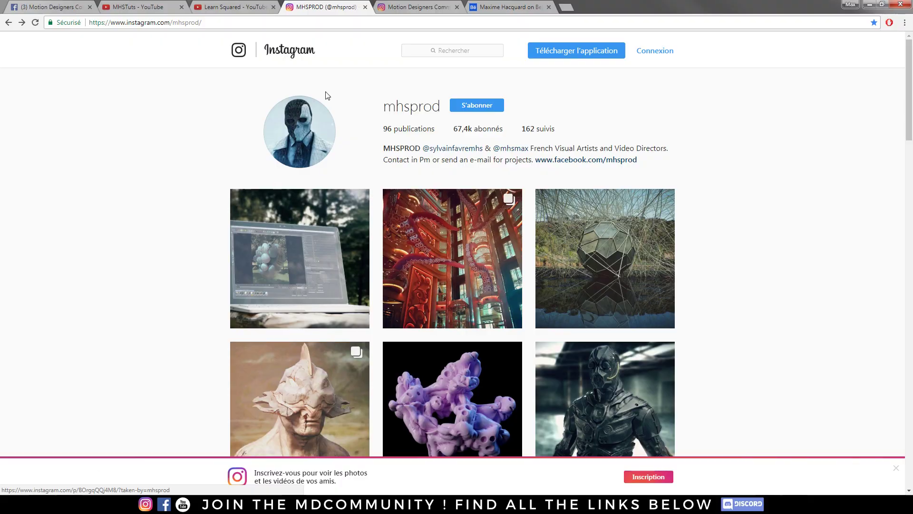
Switch to the web browser and look through the MHSTuts and Motion Designers Community YouTube channels.
{"action": "left_click", "coordinate": [143, 7]}
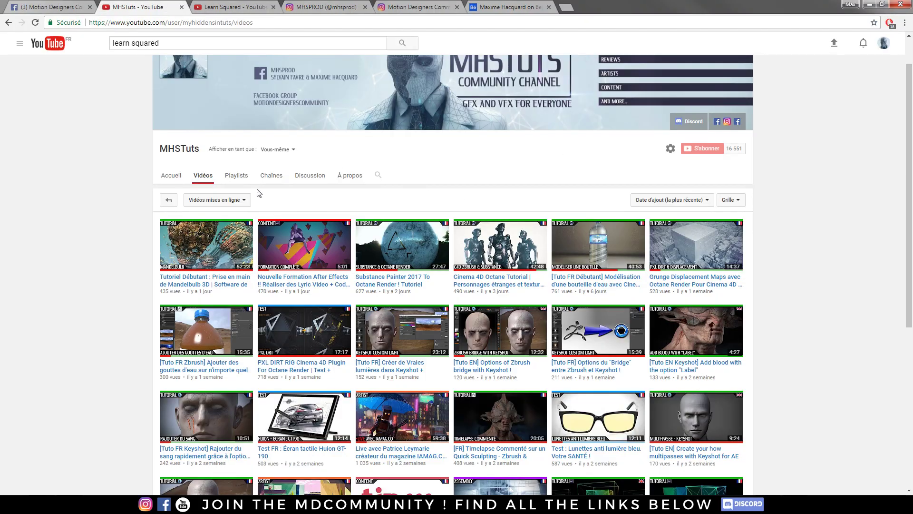
{"action": "left_click", "coordinate": [172, 177]}
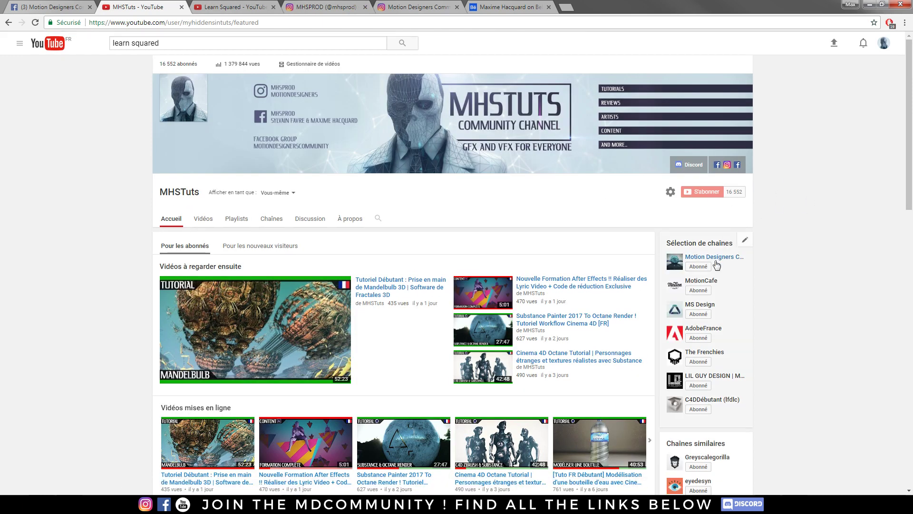
{"action": "left_click", "coordinate": [723, 261]}
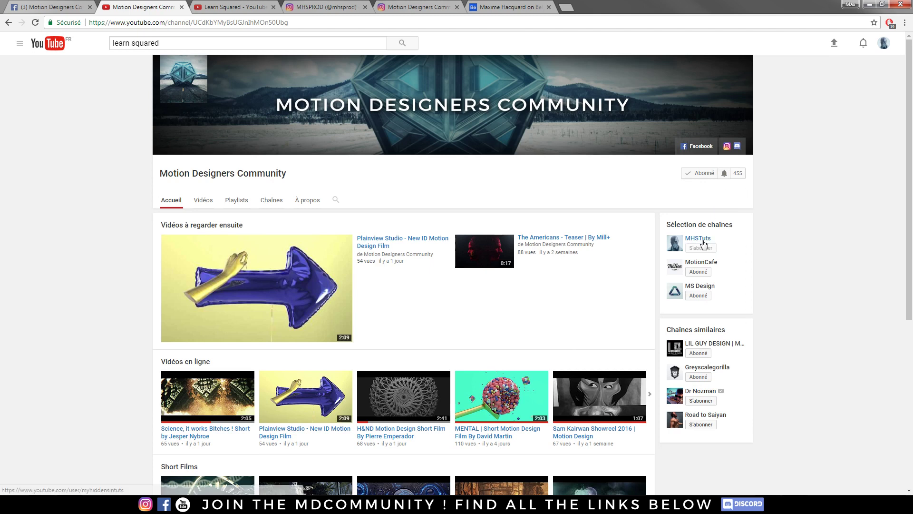
{"action": "left_click", "coordinate": [704, 240]}
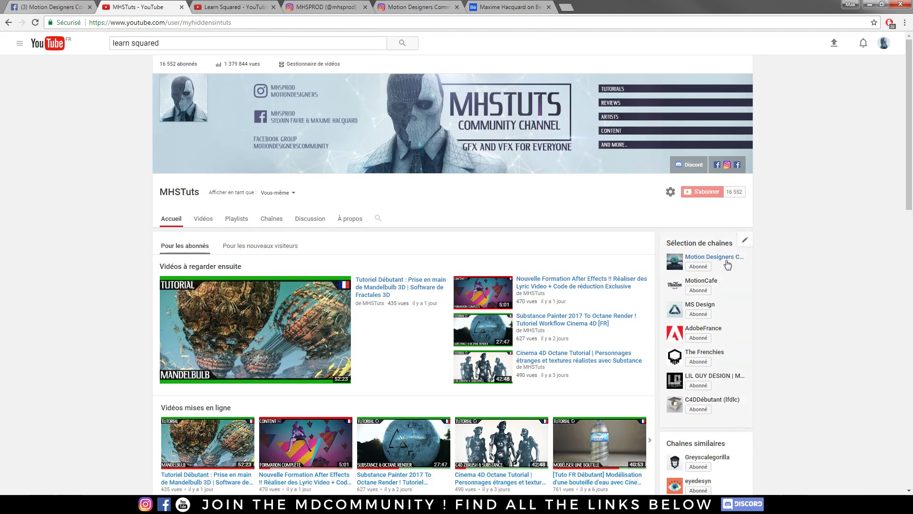
{"action": "left_click", "coordinate": [726, 259]}
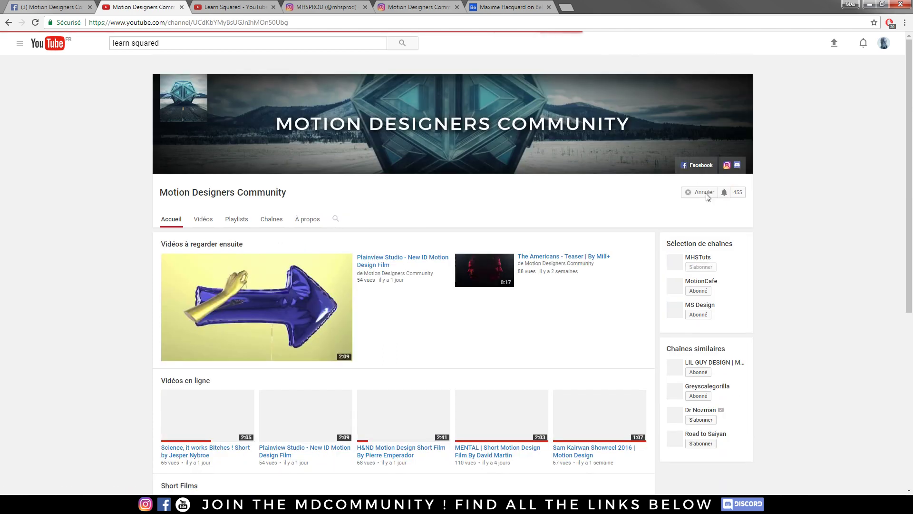
{"action": "scroll", "coordinate": [707, 196], "scroll_direction": "down", "scroll_amount": 4}
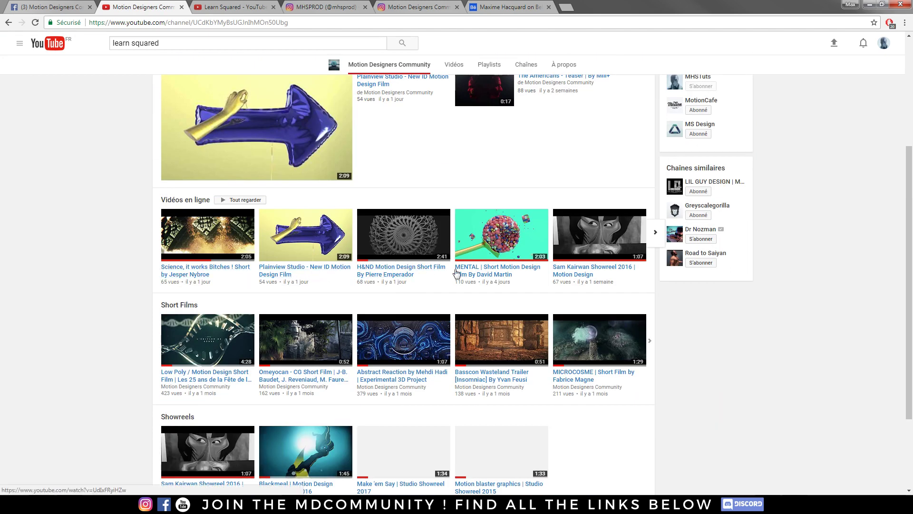
{"action": "left_click", "coordinate": [655, 232]}
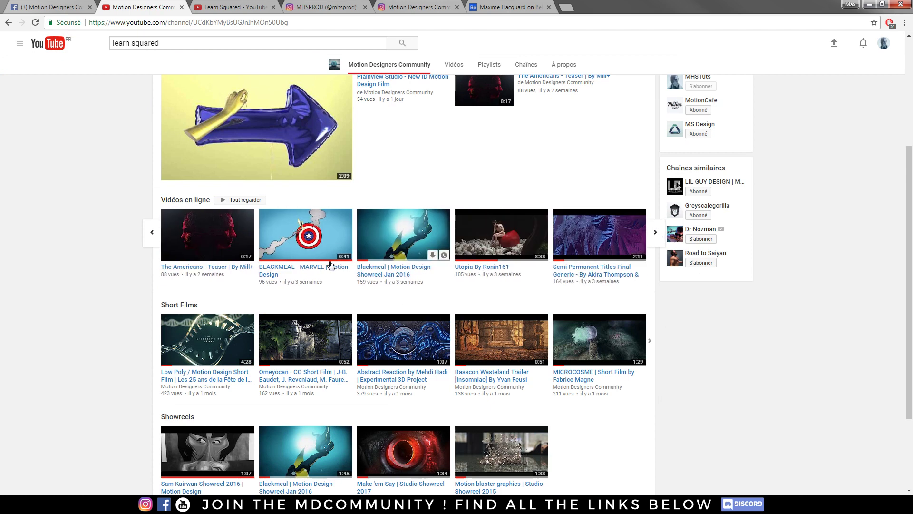
{"action": "scroll", "coordinate": [129, 265], "scroll_direction": "up", "scroll_amount": 4}
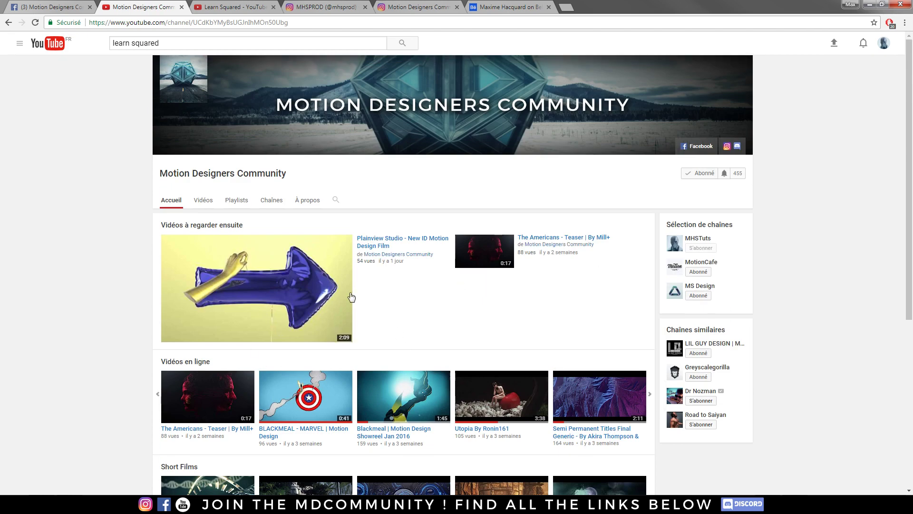
View the Motion Designers Community Facebook page, the open YouTube pages, both Instagram profiles and the Behance page.
{"action": "left_click", "coordinate": [67, 8]}
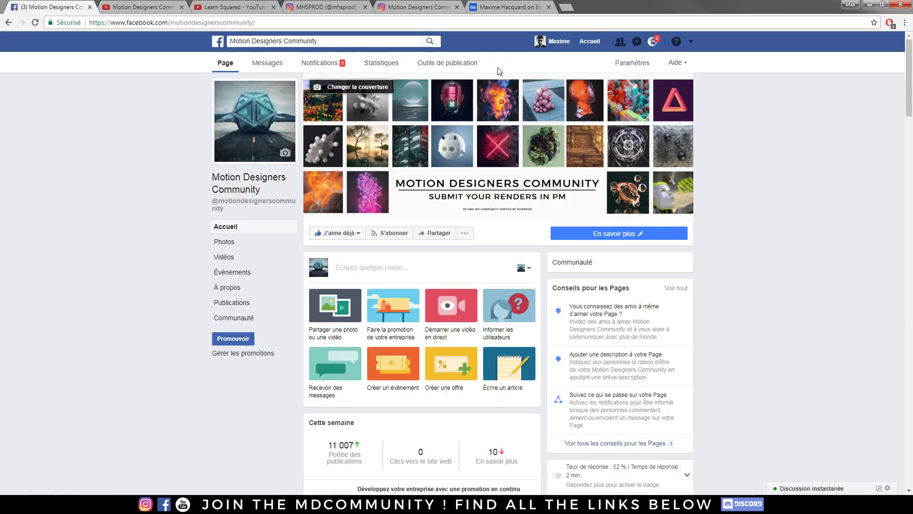
{"action": "left_click", "coordinate": [128, 6]}
{"action": "left_click", "coordinate": [256, 7]}
{"action": "left_click", "coordinate": [333, 7]}
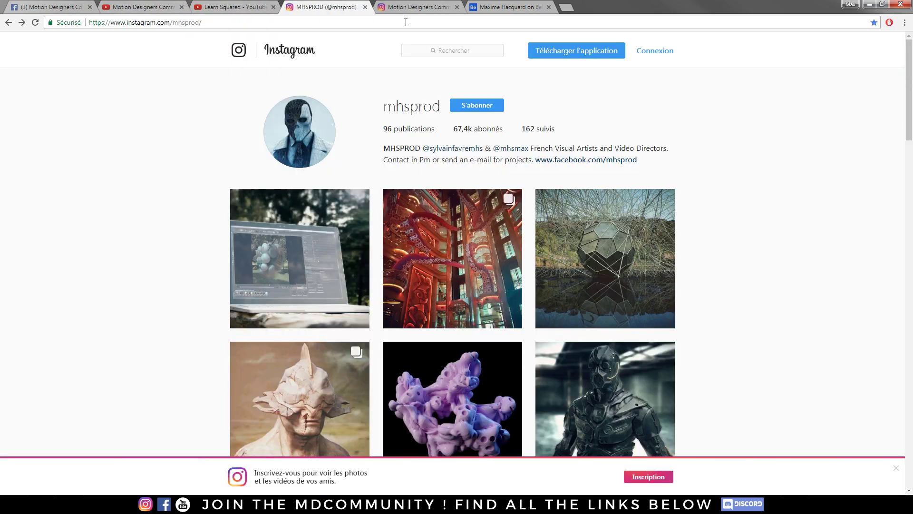
{"action": "left_click", "coordinate": [418, 7]}
{"action": "left_click", "coordinate": [509, 7]}
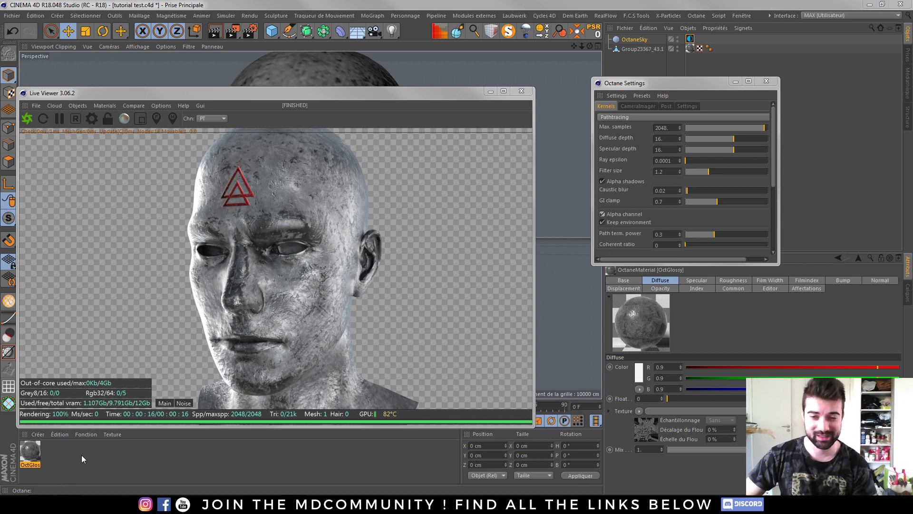
Return to Cinema 4D and examine the side of the head in the Live Viewer render.
{"action": "left_click_drag", "start_coordinate": [354, 347], "coordinate": [315, 328]}
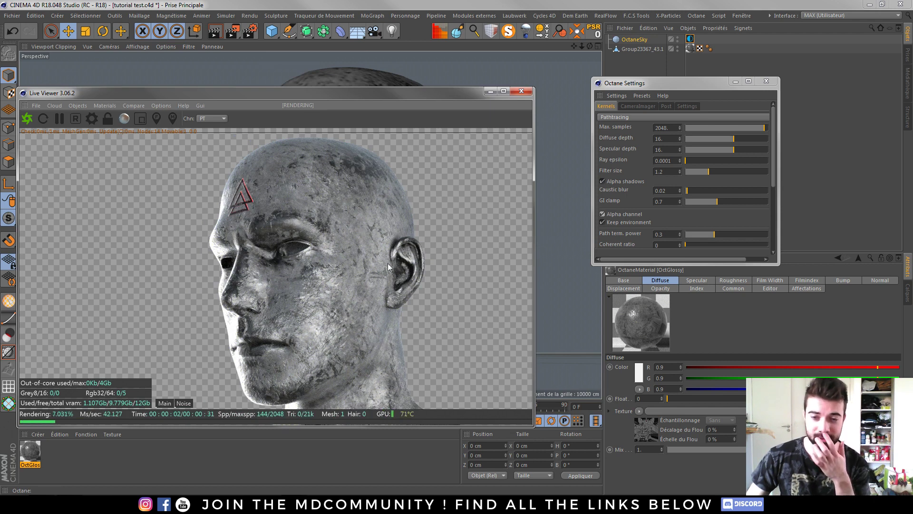
{"action": "left_click_drag", "start_coordinate": [368, 322], "coordinate": [321, 317]}
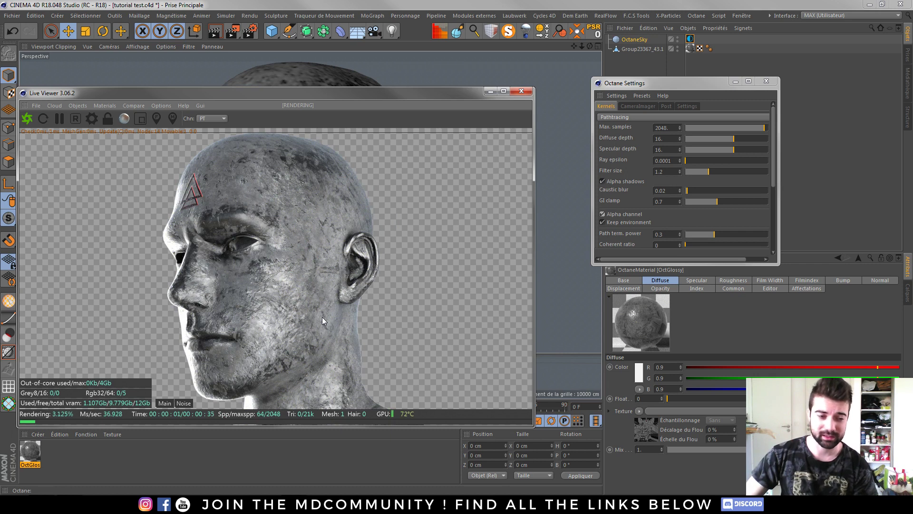